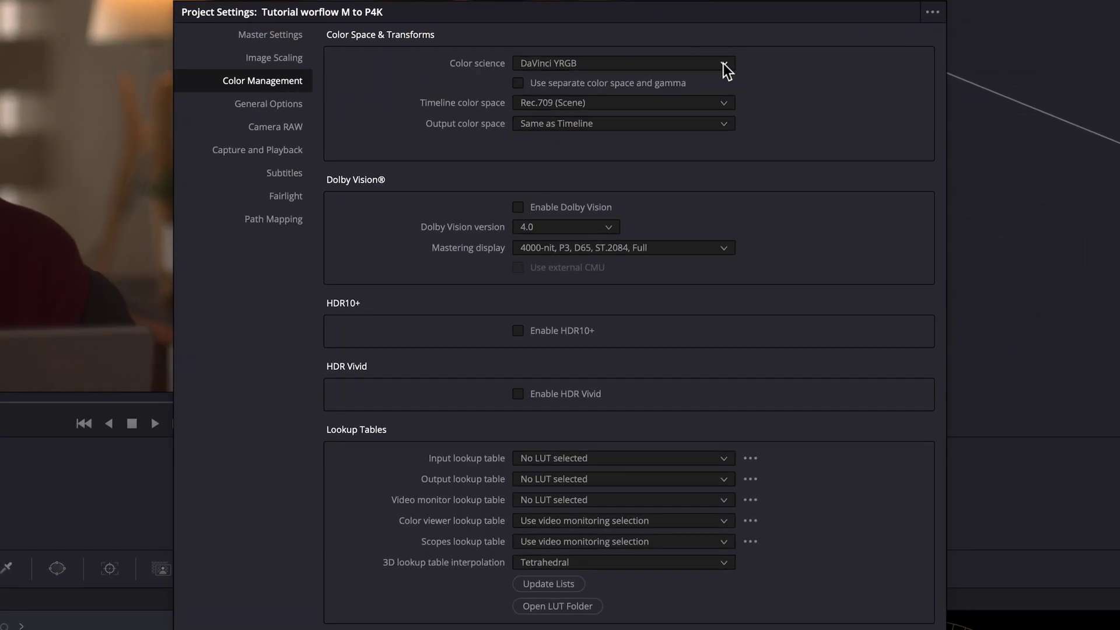
# - Keep DaVinci YRGB, set output to Rec.709-A and timeline to DaVinci WG/Intermediate, then save
pyautogui.click(655, 124)
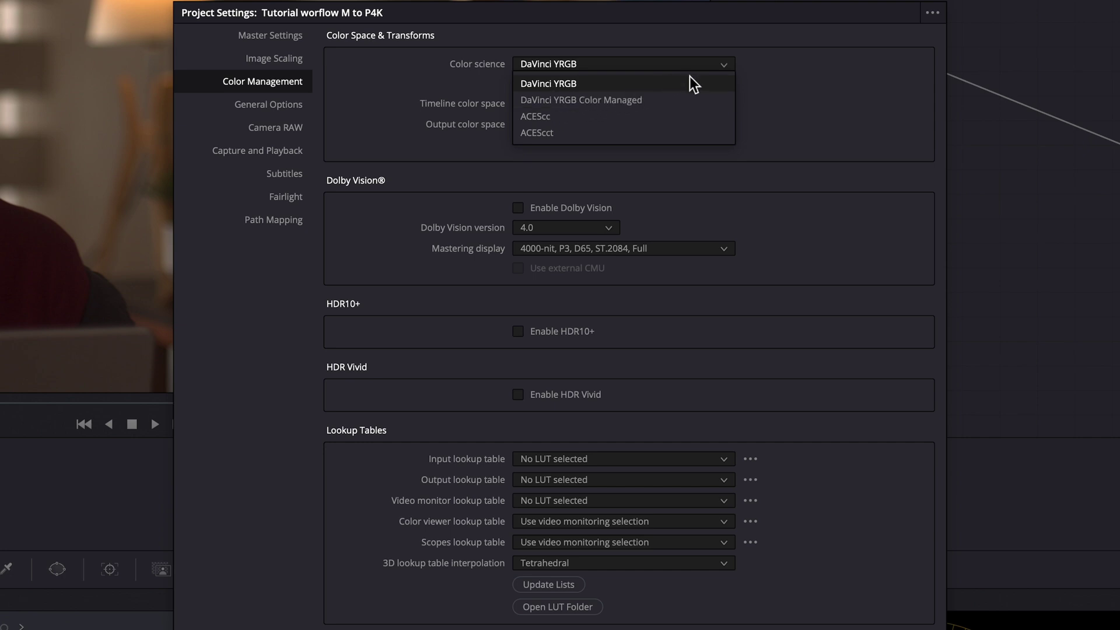
pyautogui.click(692, 83)
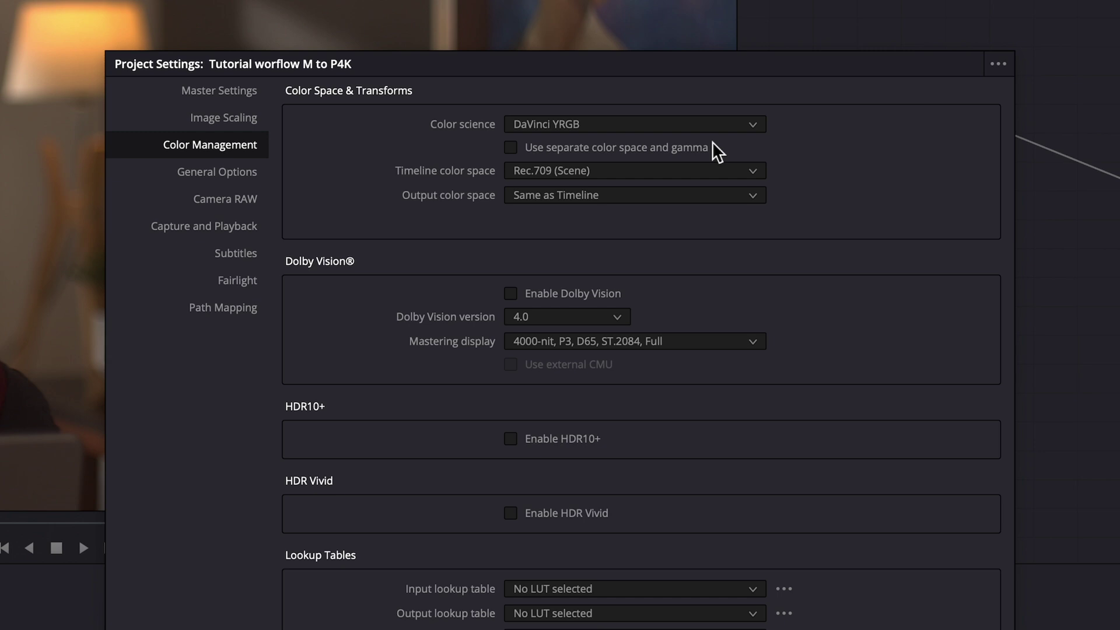
pyautogui.click(727, 195)
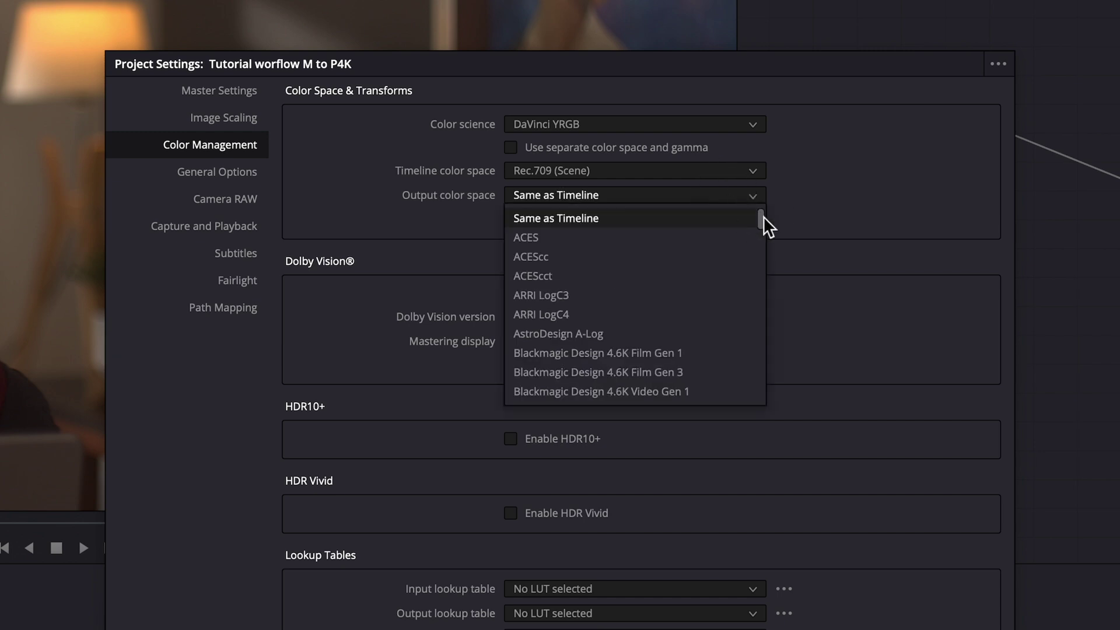
pyautogui.moveTo(764, 218); pyautogui.dragTo(755, 315)
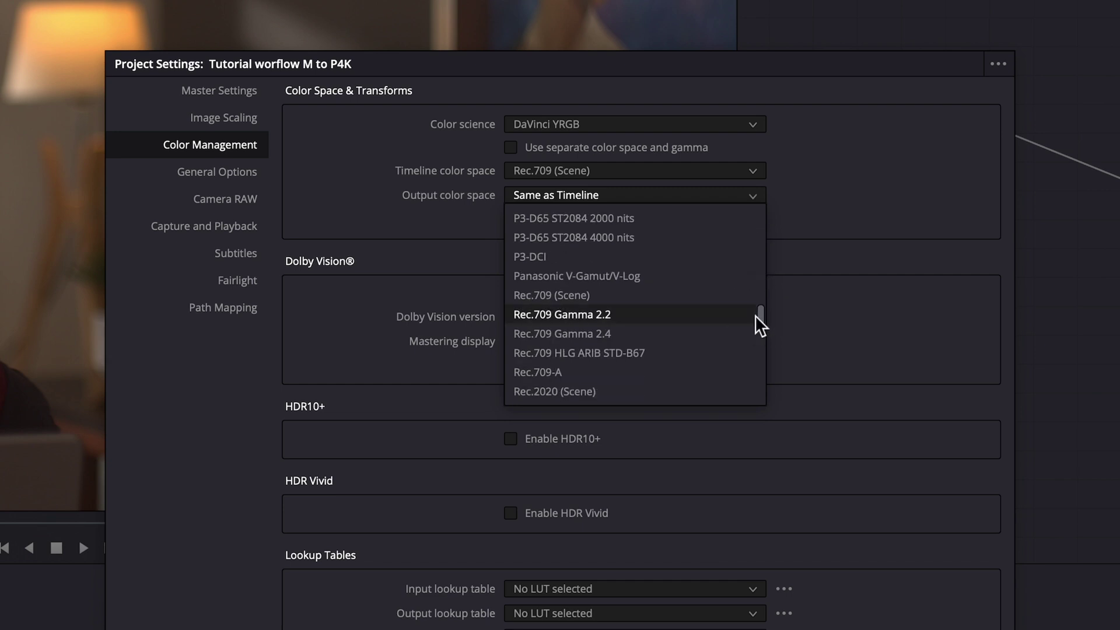
pyautogui.click(540, 373)
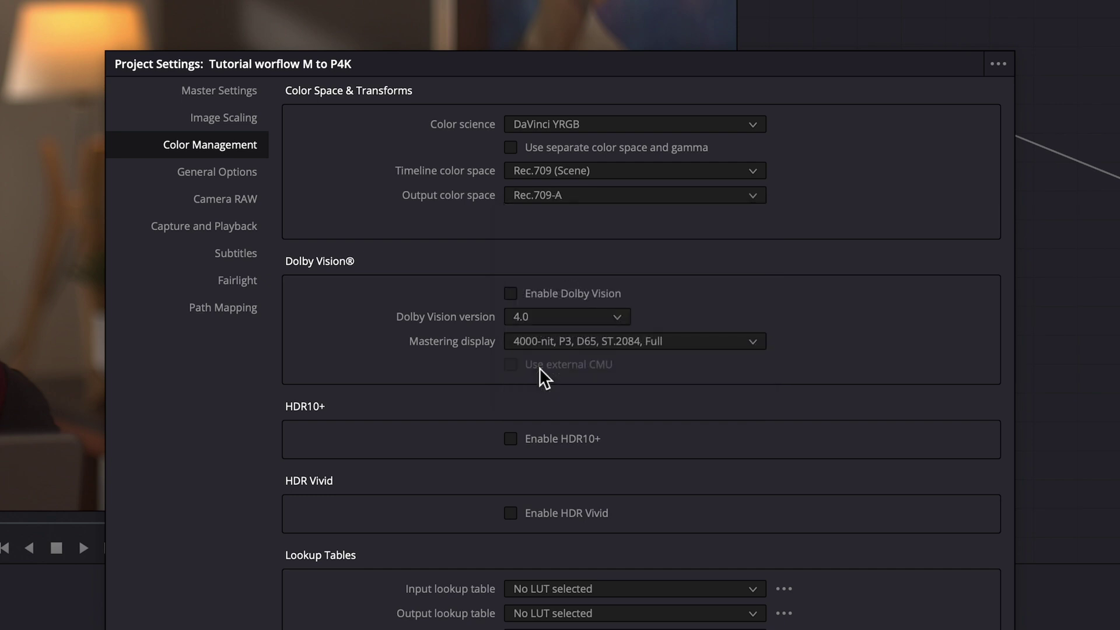
pyautogui.click(729, 175)
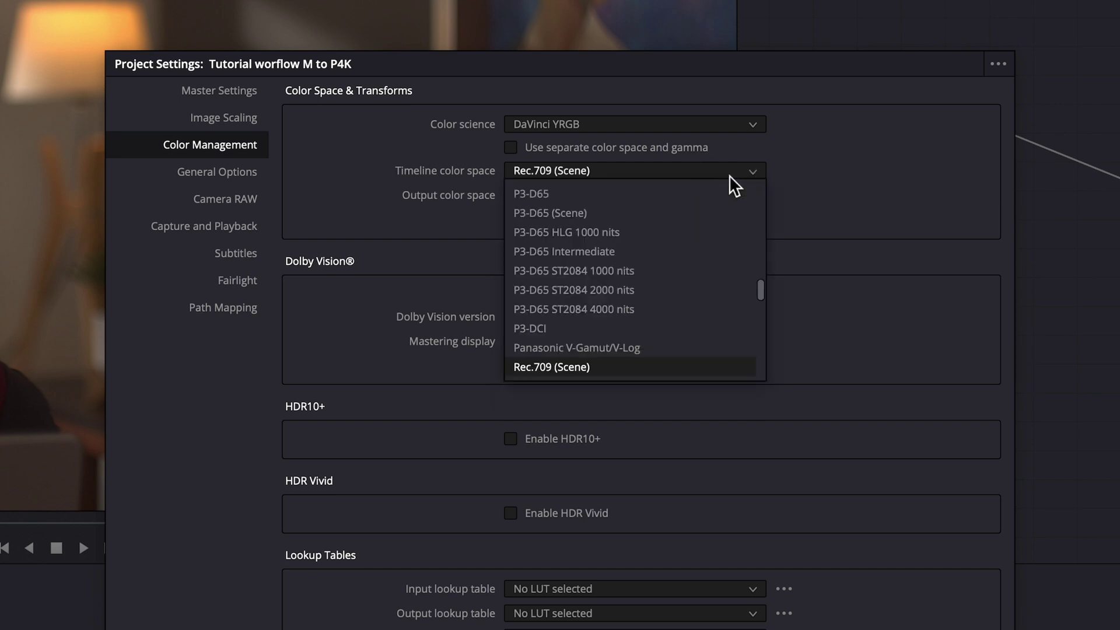
pyautogui.moveTo(762, 285); pyautogui.dragTo(763, 252)
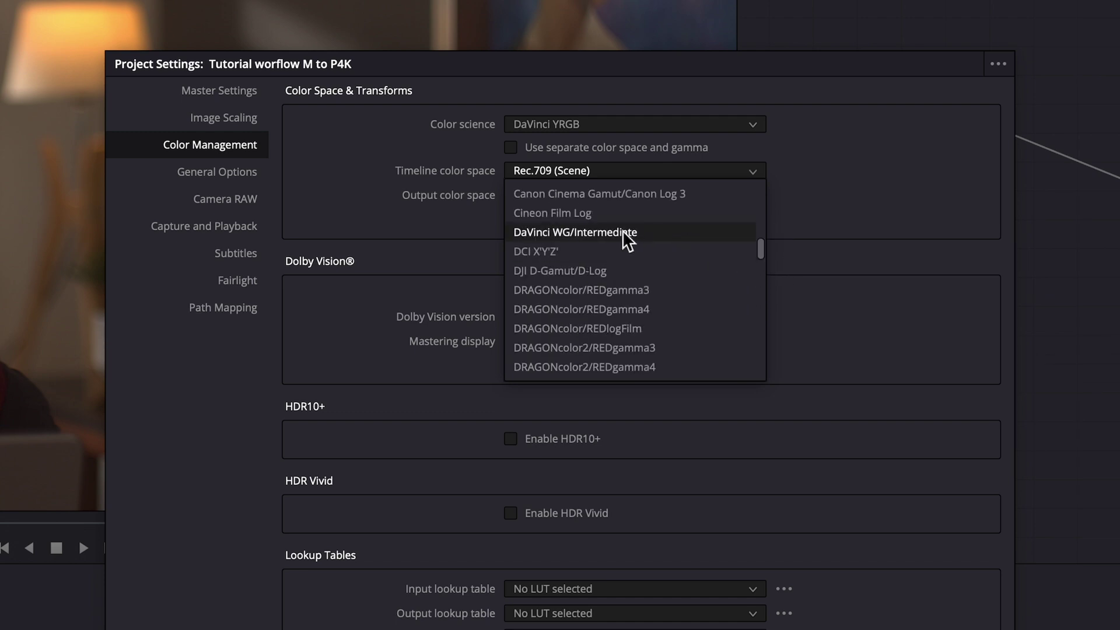
pyautogui.click(585, 232)
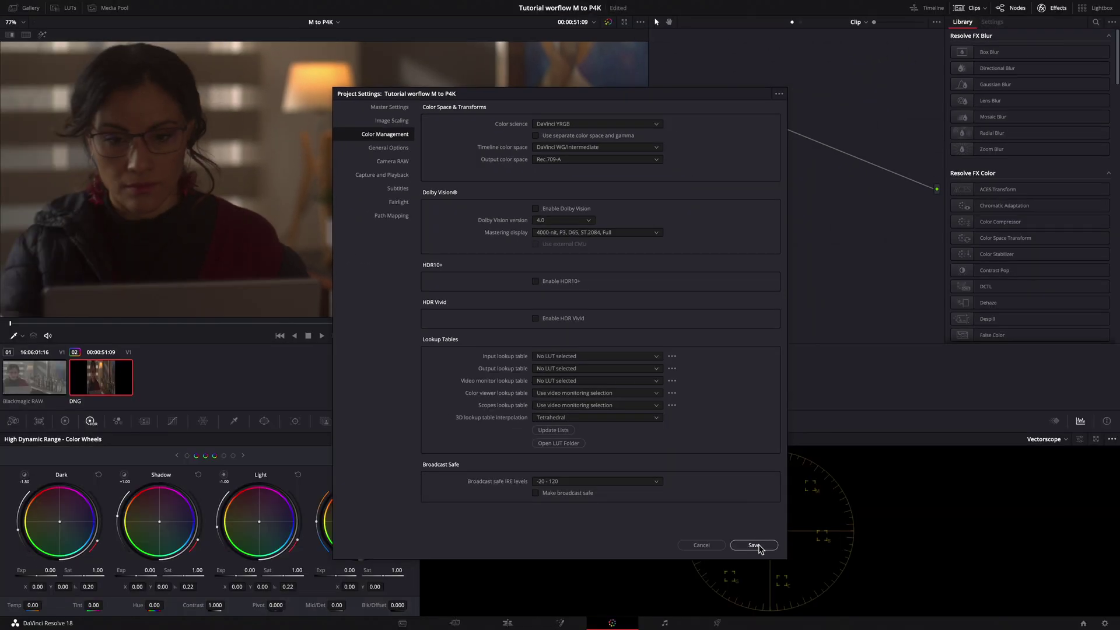
pyautogui.click(754, 544)
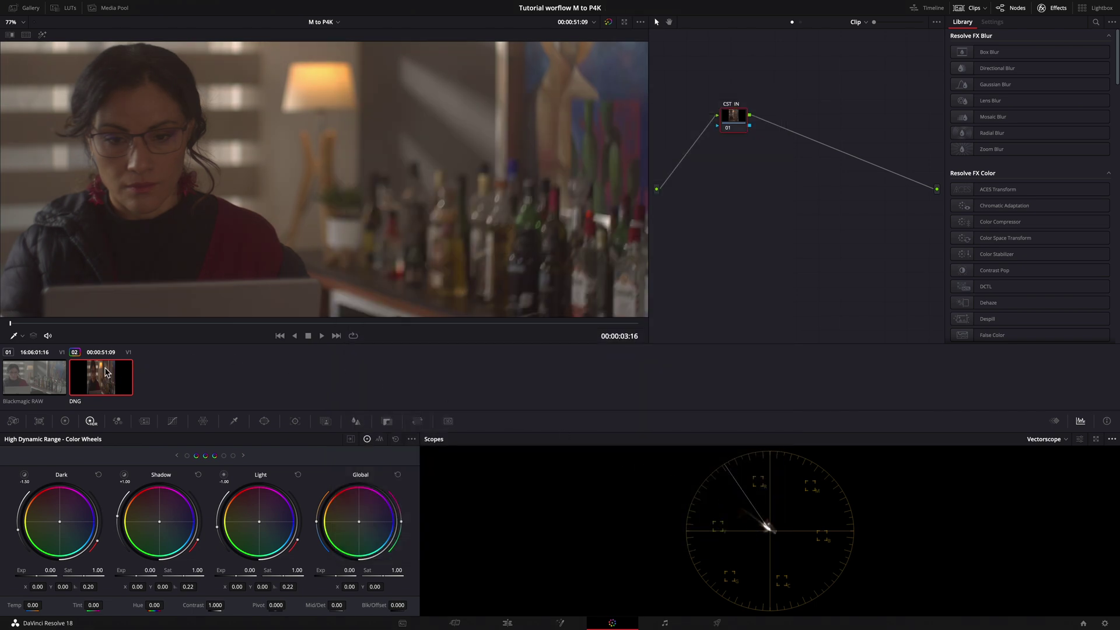
# - Apply a Color Space Transform to the CST IN node of Blackmagic RAW clip 01
pyautogui.click(50, 362)
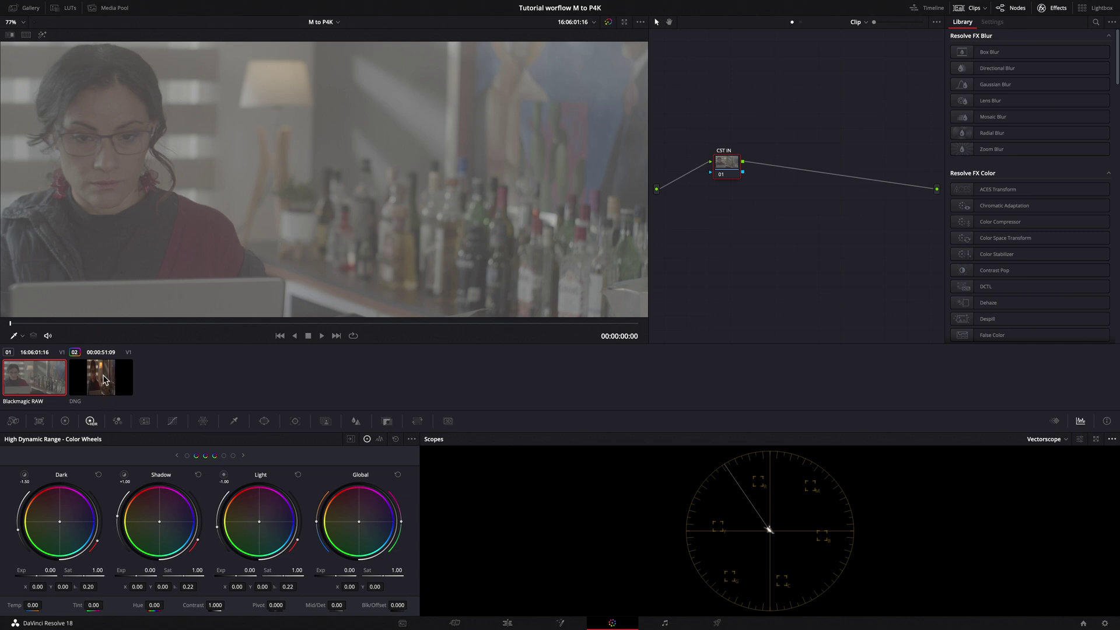
pyautogui.hotkey('shift', '9')
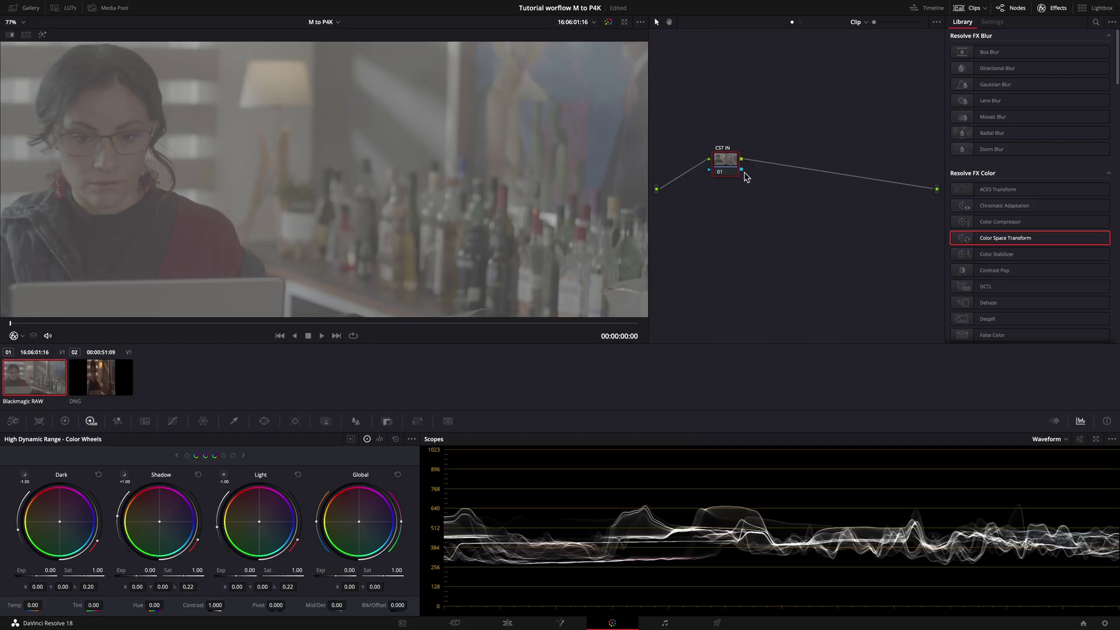
pyautogui.moveTo(732, 169); pyautogui.dragTo(723, 170)
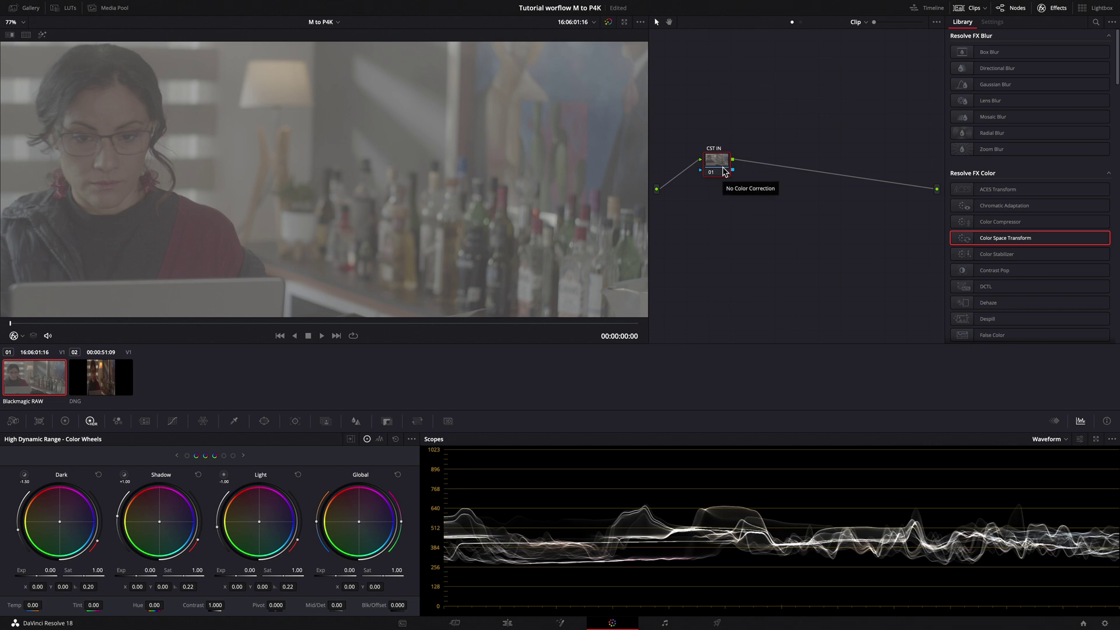
pyautogui.moveTo(968, 243); pyautogui.dragTo(721, 170)
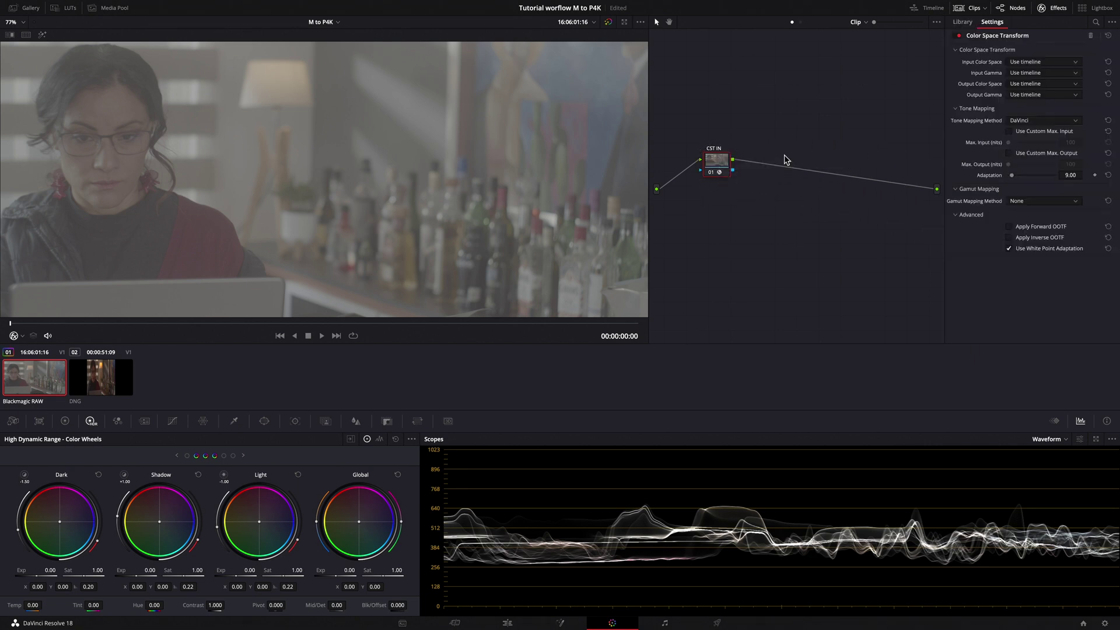
# - Set the transform's input to Blackmagic Wide Gamut Gen 4/5 with Blackmagic Design Film Gen 5 gamma
pyautogui.click(1066, 62)
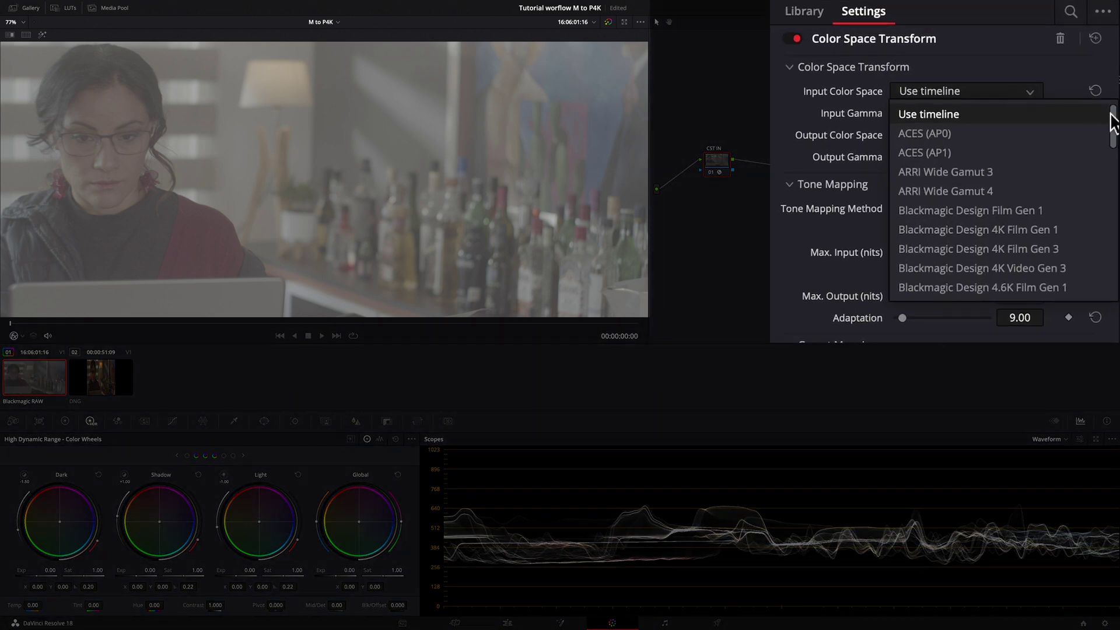
pyautogui.moveTo(1115, 125); pyautogui.dragTo(1112, 157)
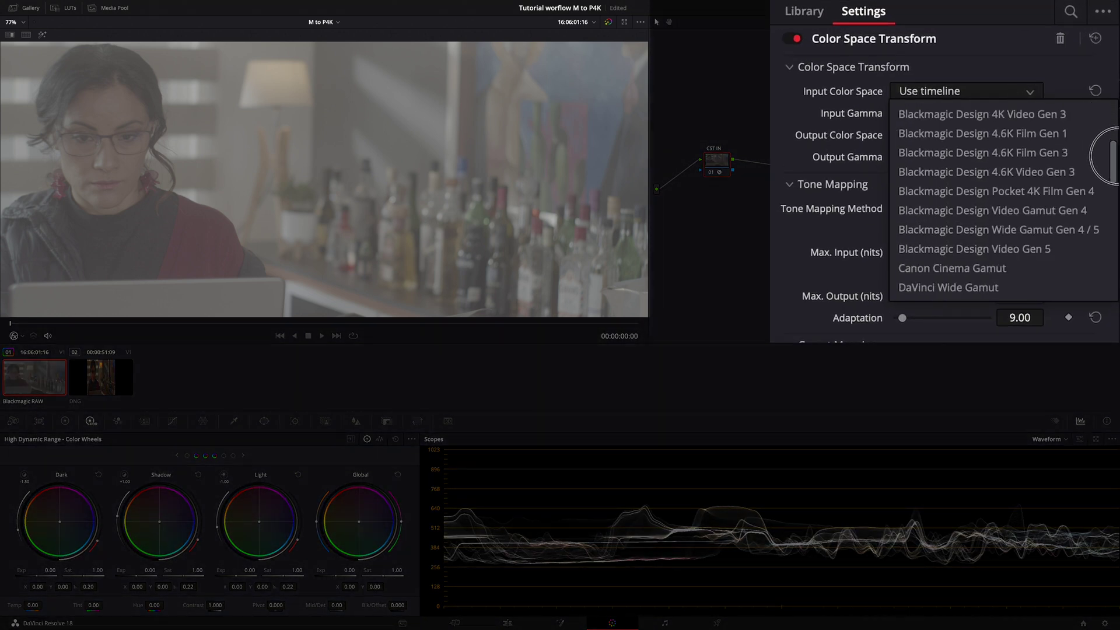
pyautogui.click(1071, 230)
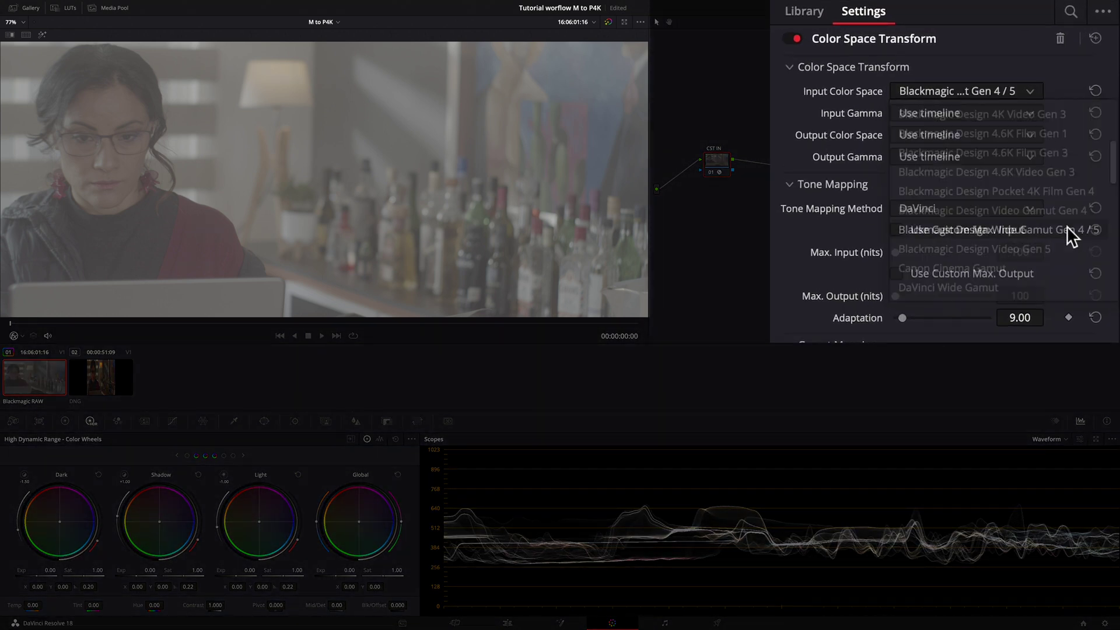
pyautogui.click(1030, 113)
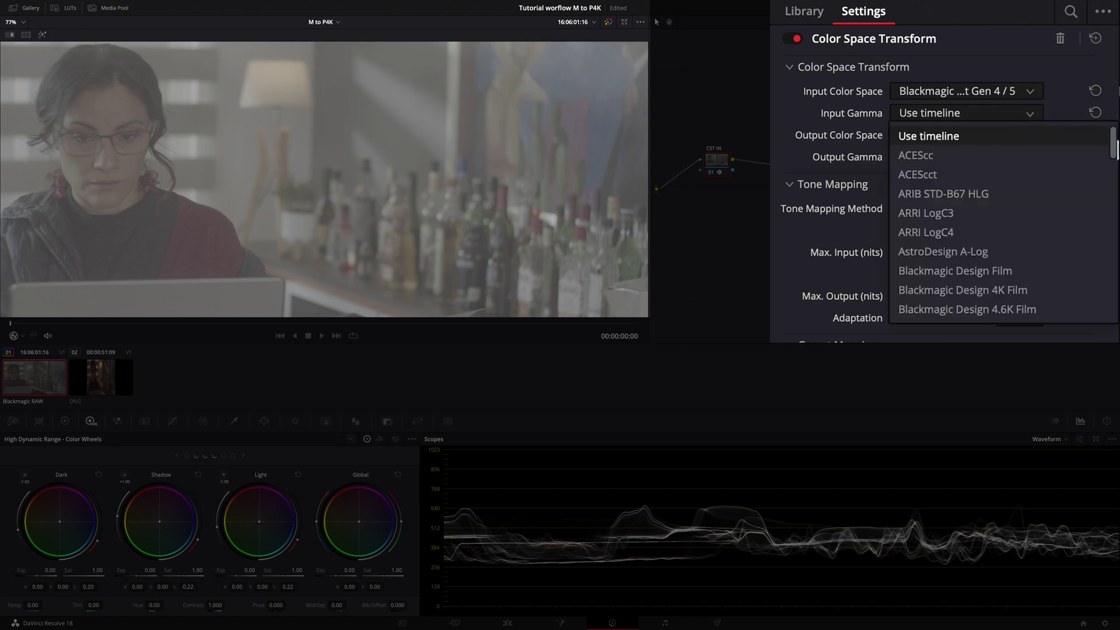
pyautogui.moveTo(1114, 148); pyautogui.dragTo(1114, 182)
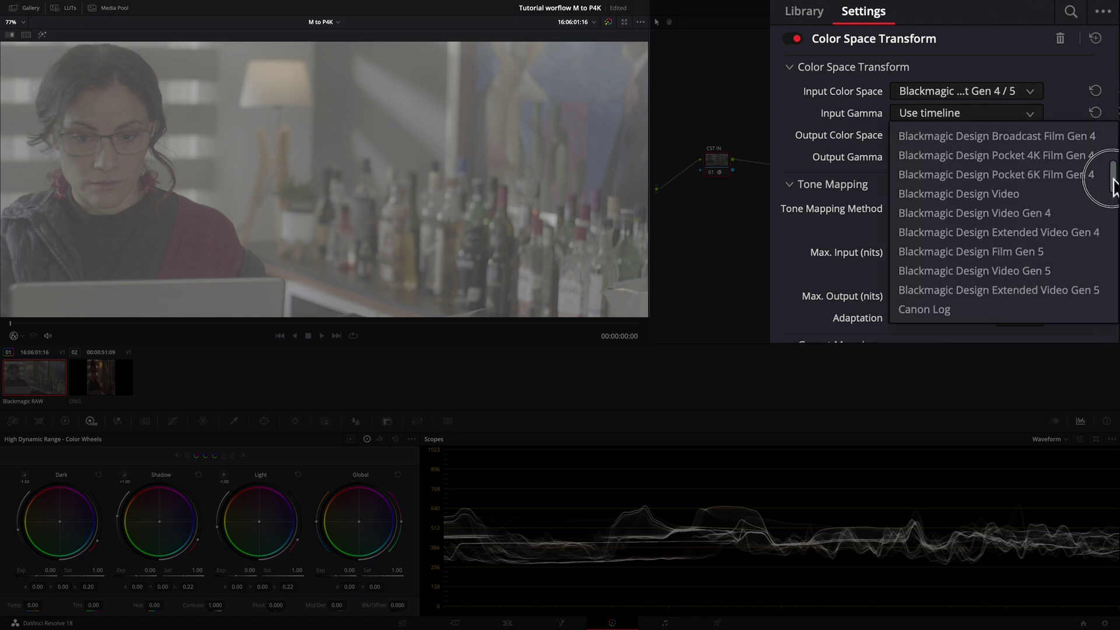
pyautogui.click(1025, 250)
# - Set the transform's output to DaVinci Wide Gamut with DaVinci Intermediate gamma
pyautogui.click(1027, 133)
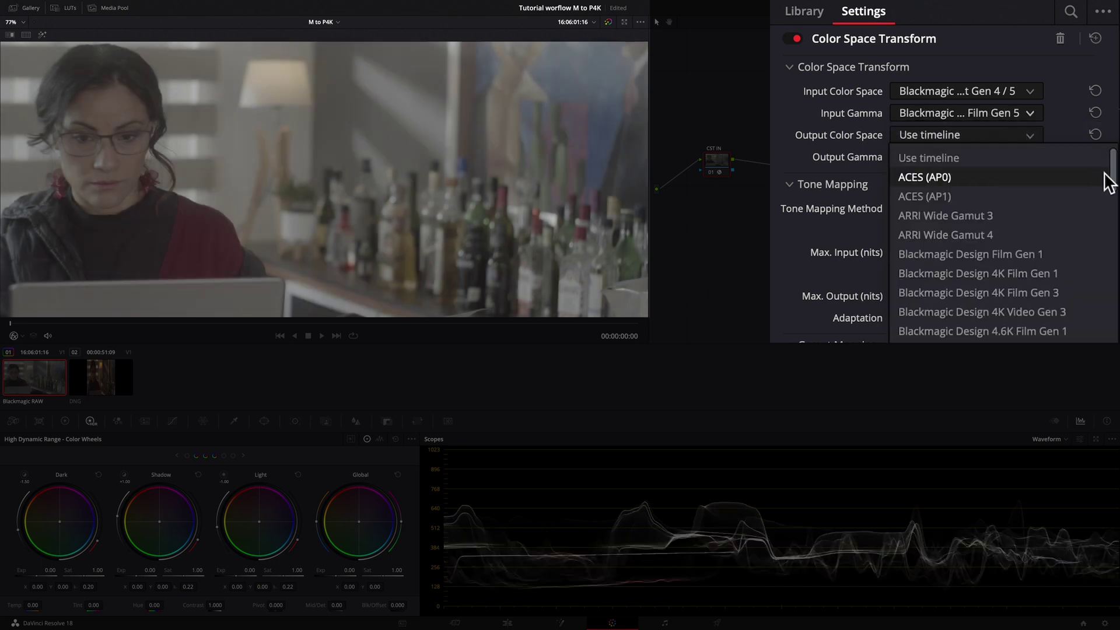
pyautogui.moveTo(1114, 181); pyautogui.dragTo(1115, 251)
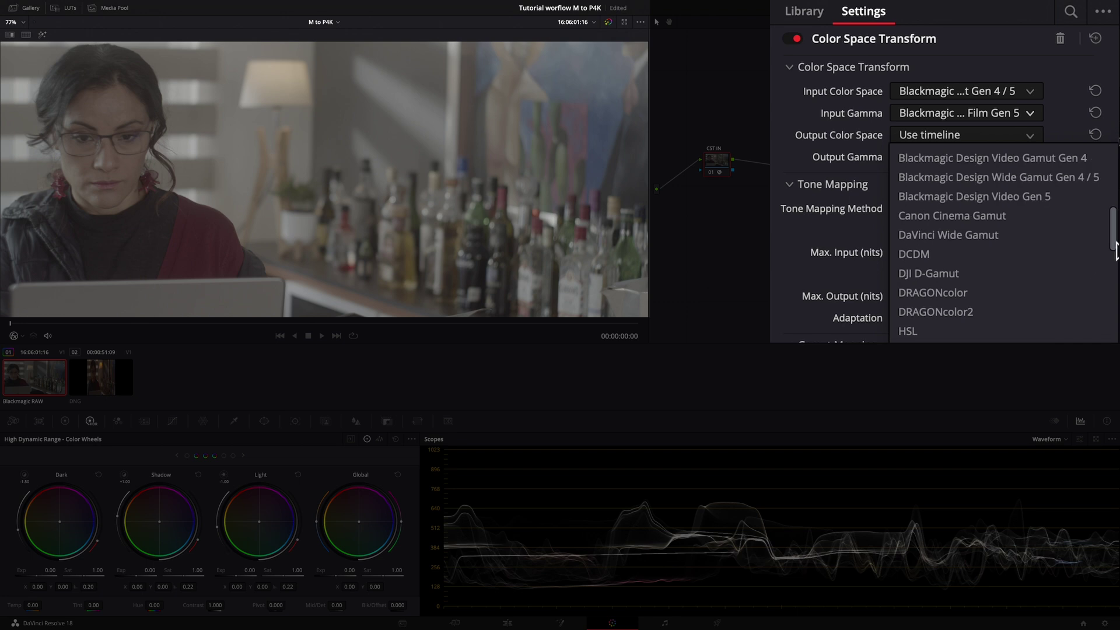
pyautogui.click(964, 235)
pyautogui.click(1027, 156)
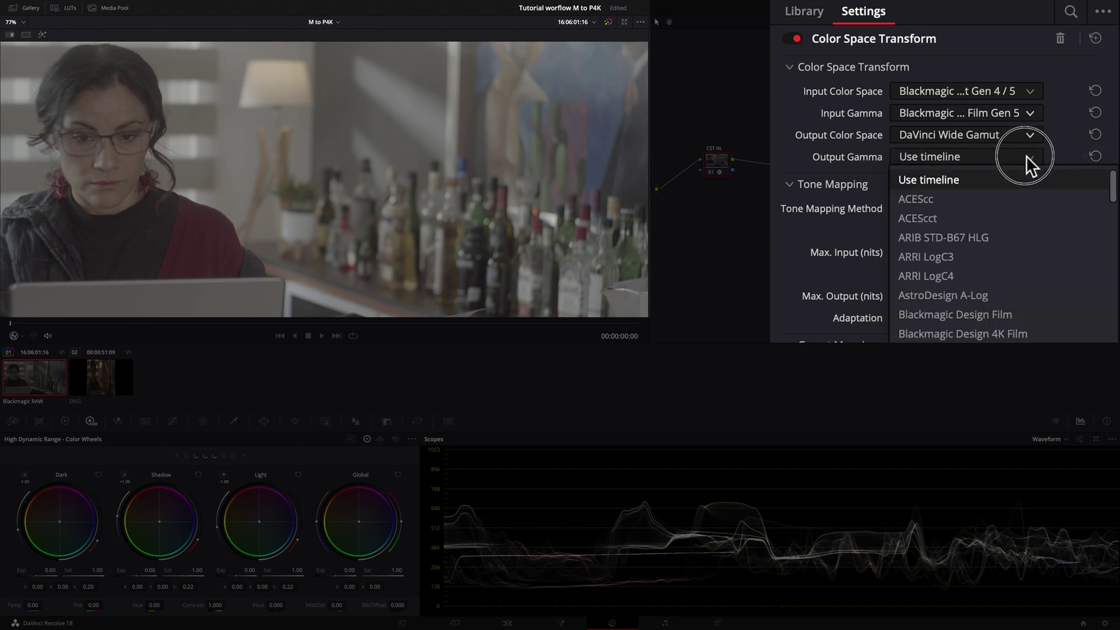
pyautogui.moveTo(1114, 199); pyautogui.dragTo(1101, 245)
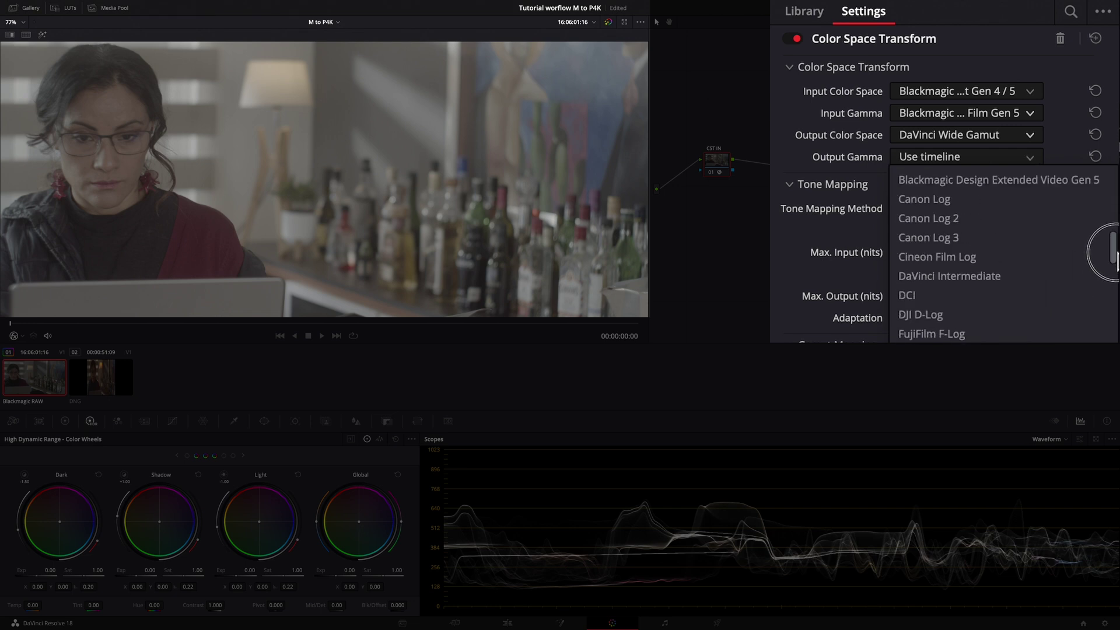
pyautogui.click(956, 278)
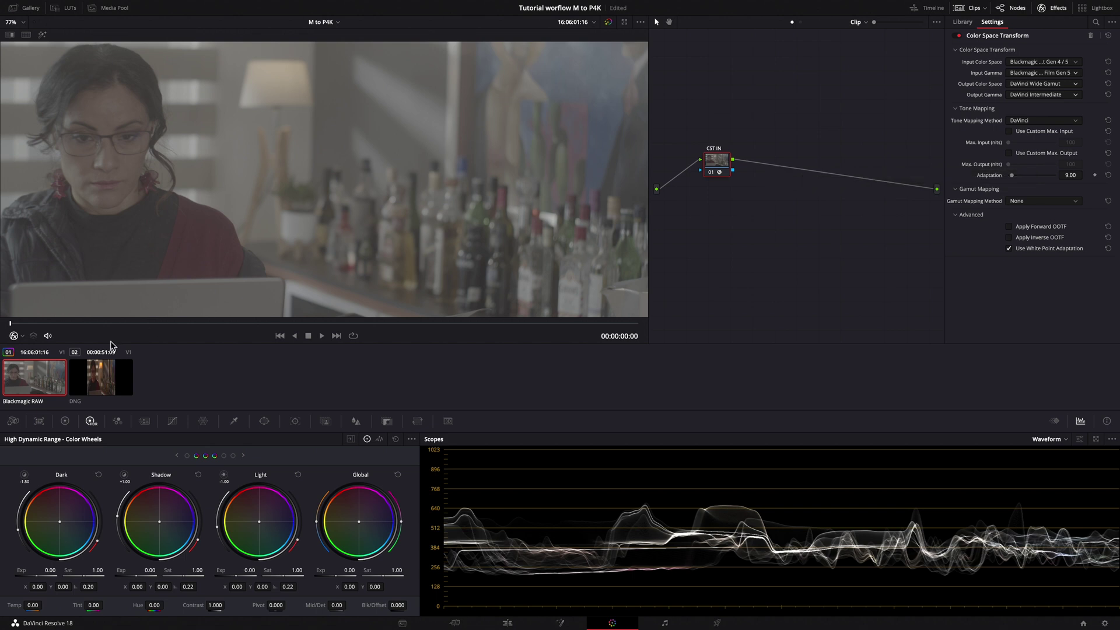
pyautogui.click(96, 384)
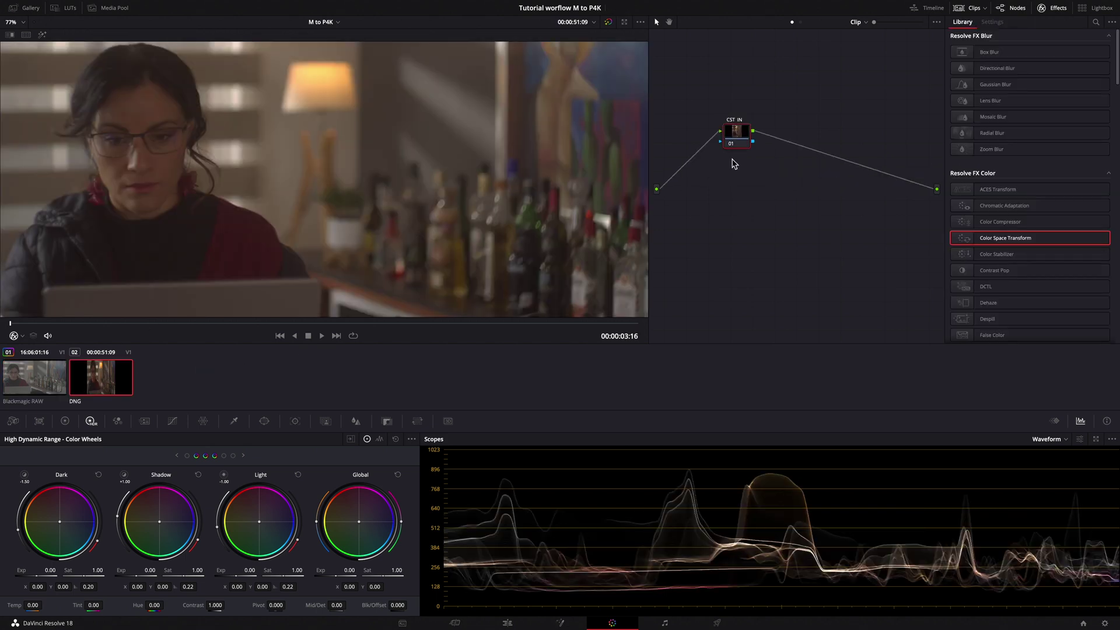
# - Apply a Color Space Transform to clip 02's CST IN node with sRGB input colour space and gamma
pyautogui.moveTo(733, 135); pyautogui.dragTo(715, 149)
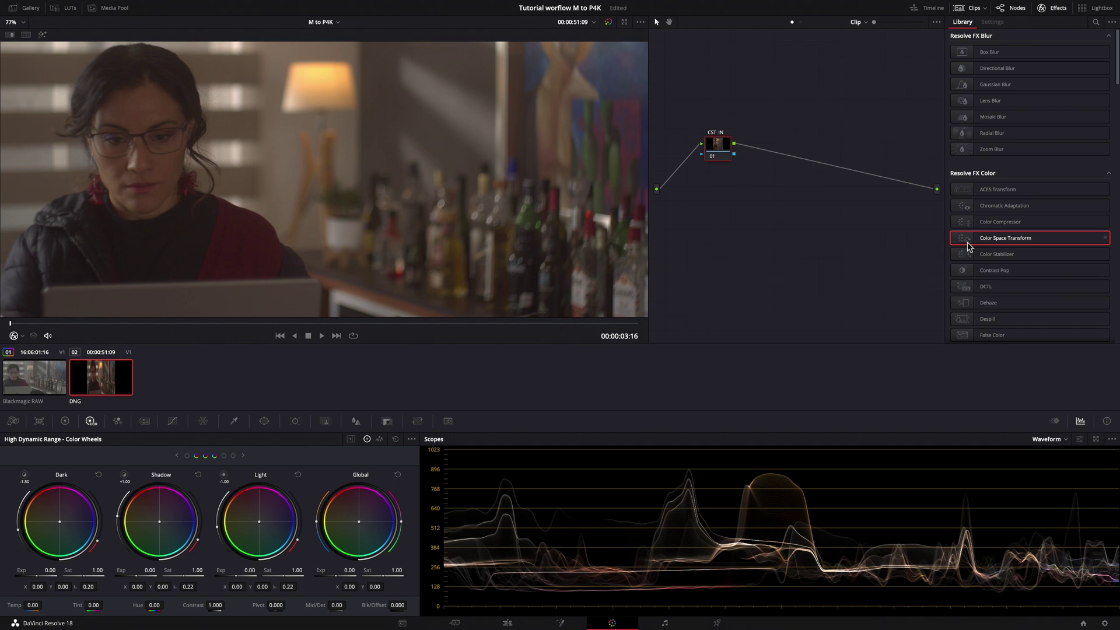
pyautogui.moveTo(965, 244); pyautogui.dragTo(718, 156)
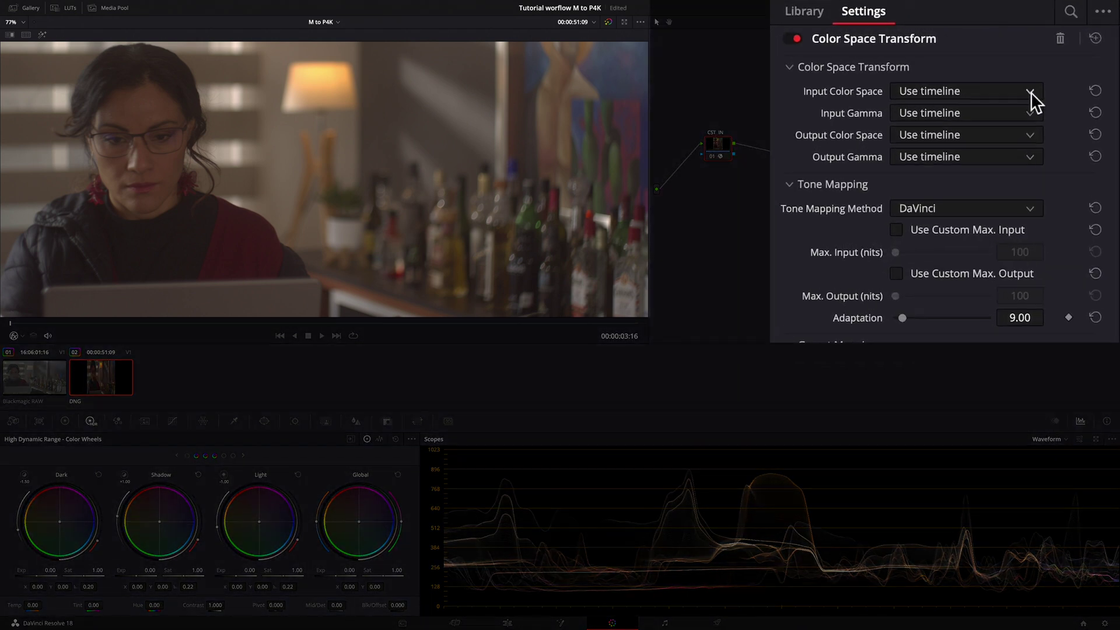
pyautogui.click(1075, 61)
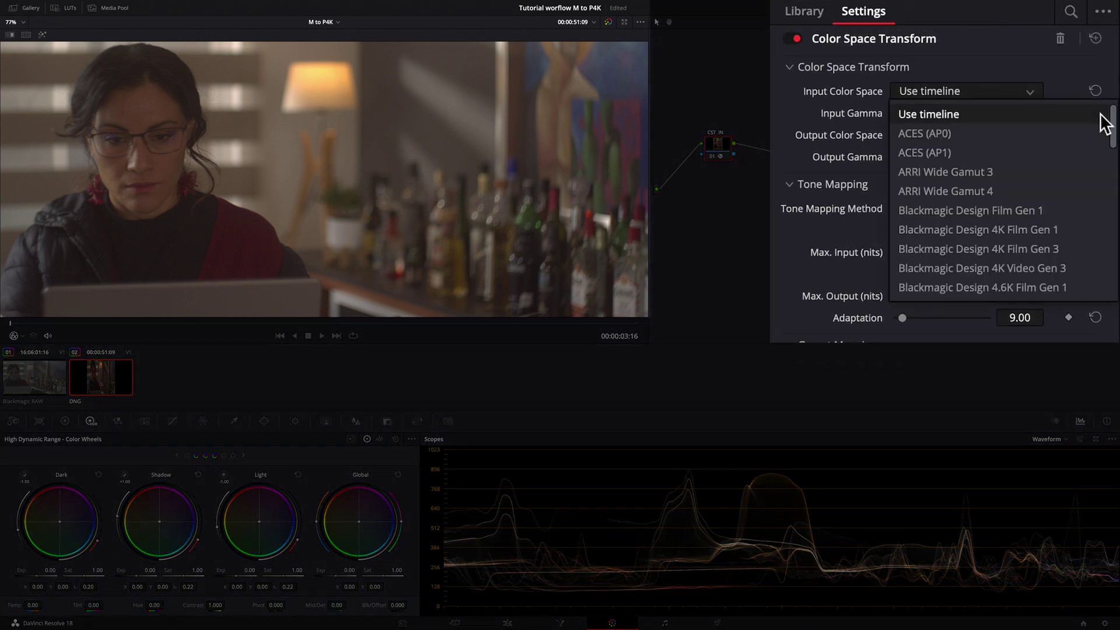
pyautogui.moveTo(1114, 74); pyautogui.dragTo(1115, 112)
pyautogui.moveTo(1111, 193); pyautogui.dragTo(1096, 285)
pyautogui.click(958, 252)
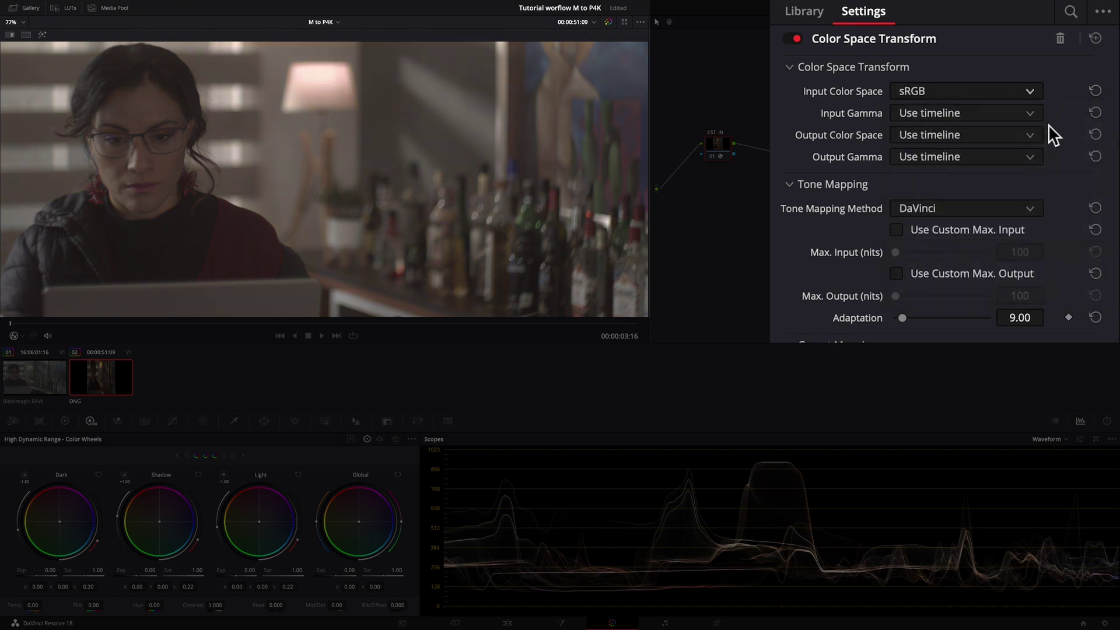
pyautogui.click(1024, 114)
pyautogui.moveTo(1112, 142); pyautogui.dragTo(1102, 280)
pyautogui.click(1014, 289)
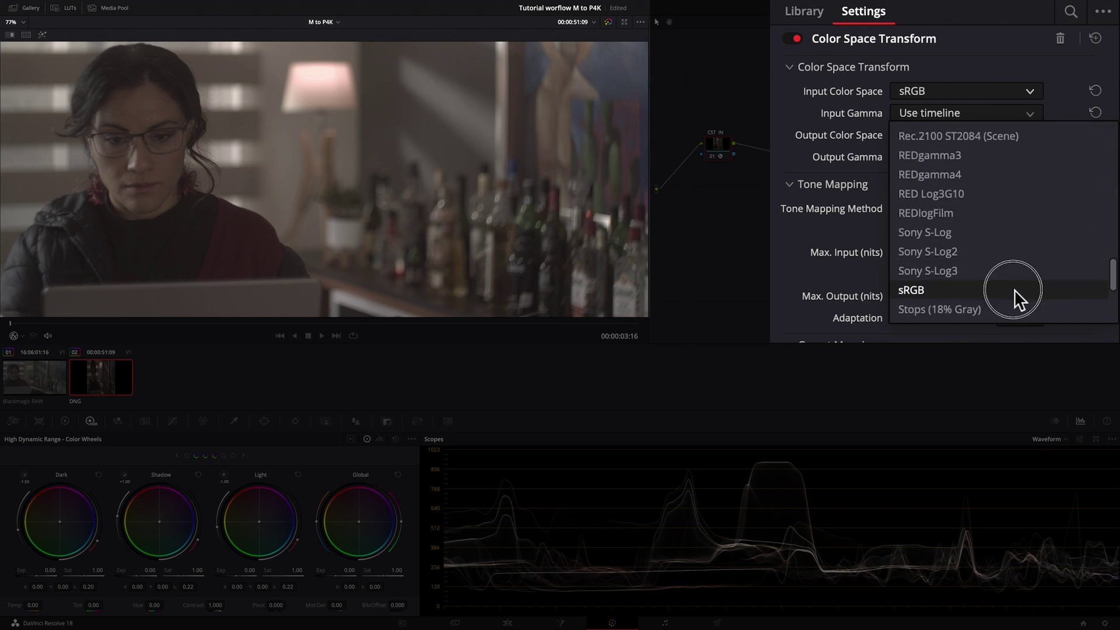
# - Set output to DaVinci Wide Gamut with DaVinci Intermediate gamma, and tone mapping to None
pyautogui.click(1030, 137)
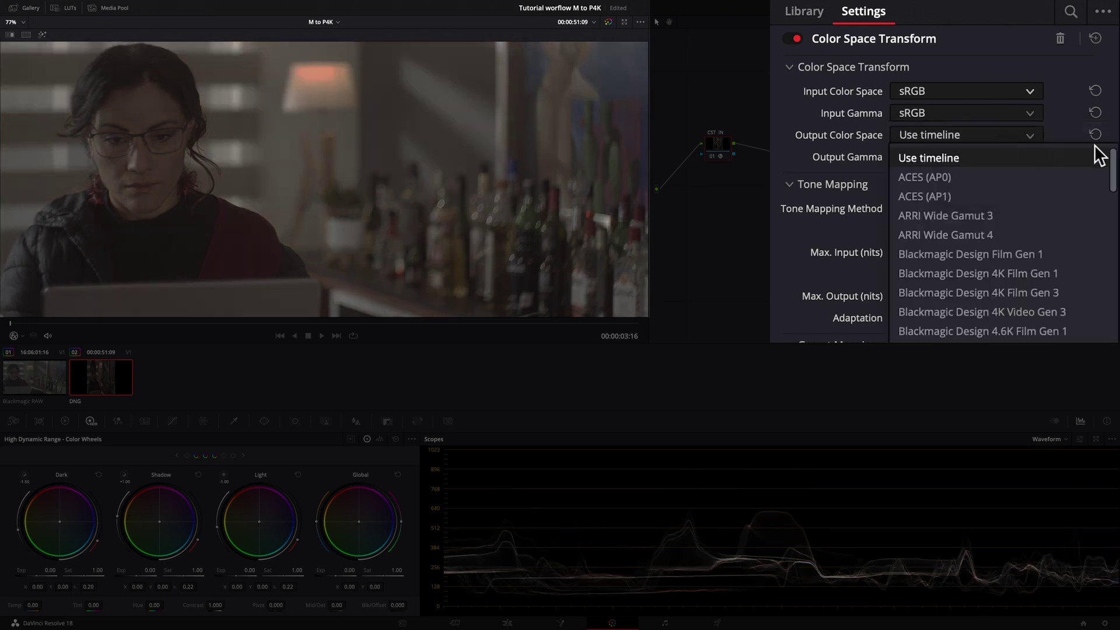
pyautogui.moveTo(1102, 167); pyautogui.dragTo(1110, 222)
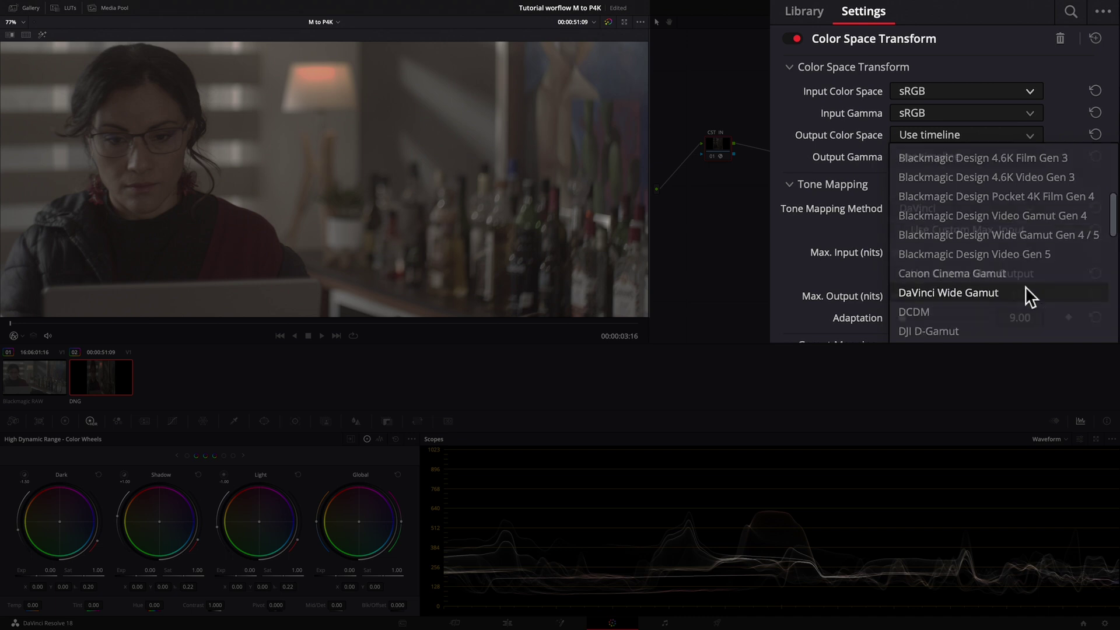
pyautogui.click(1023, 289)
pyautogui.click(1033, 161)
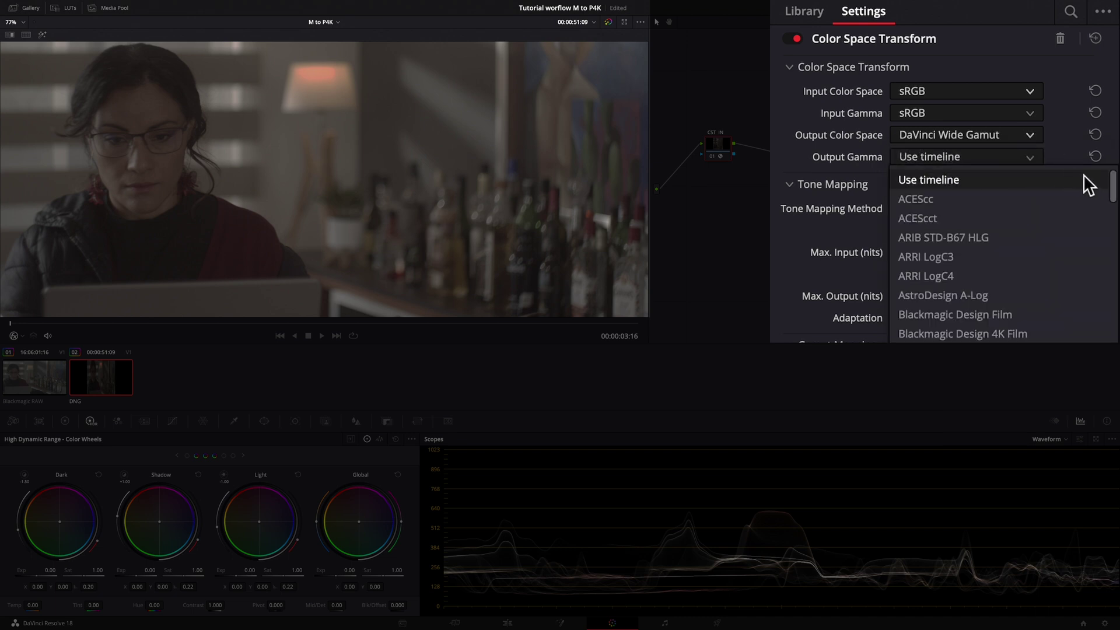
pyautogui.moveTo(1112, 192); pyautogui.dragTo(1112, 251)
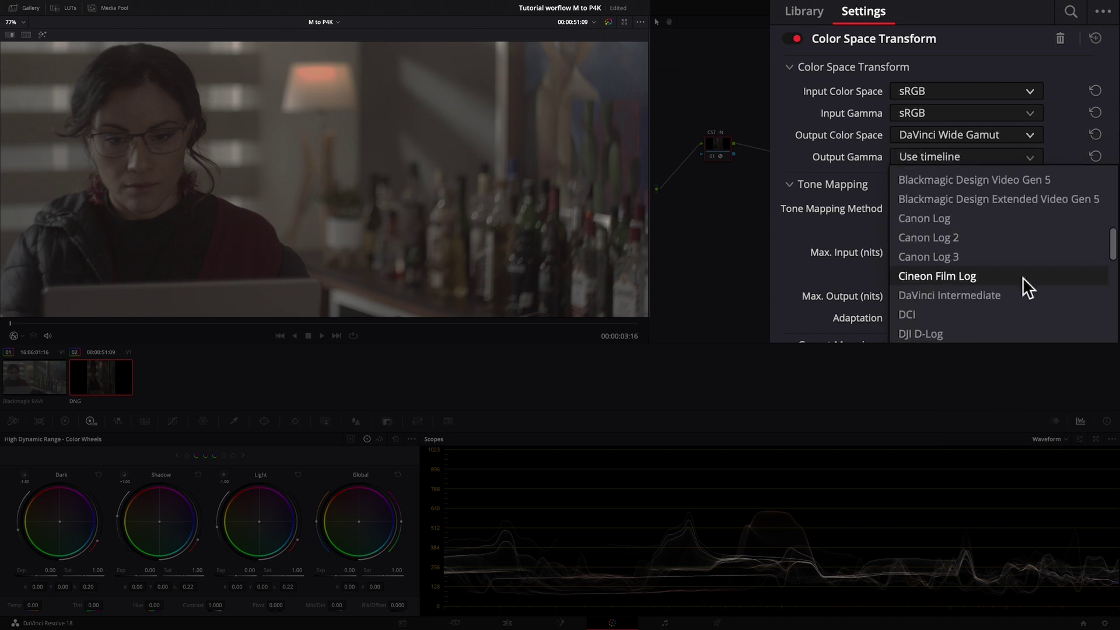
pyautogui.click(944, 289)
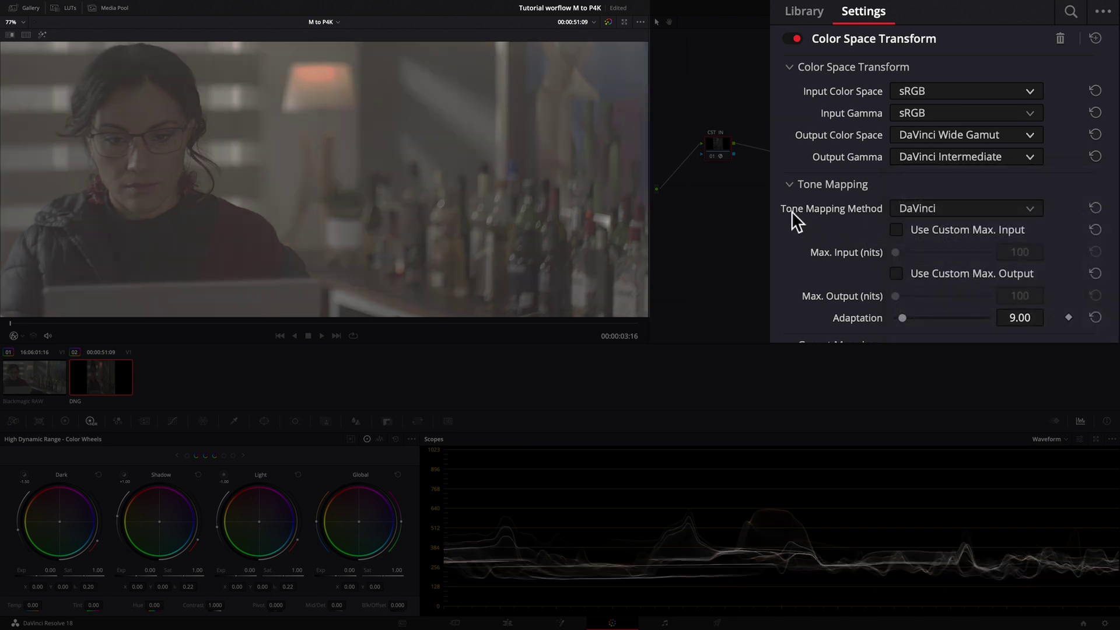
pyautogui.click(936, 211)
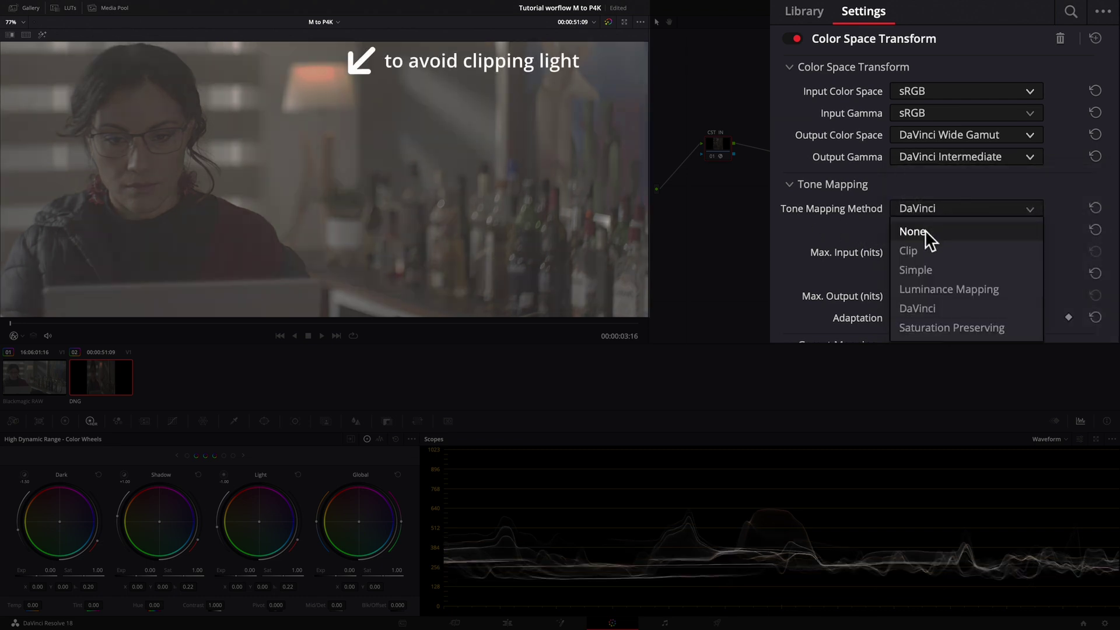
pyautogui.click(925, 230)
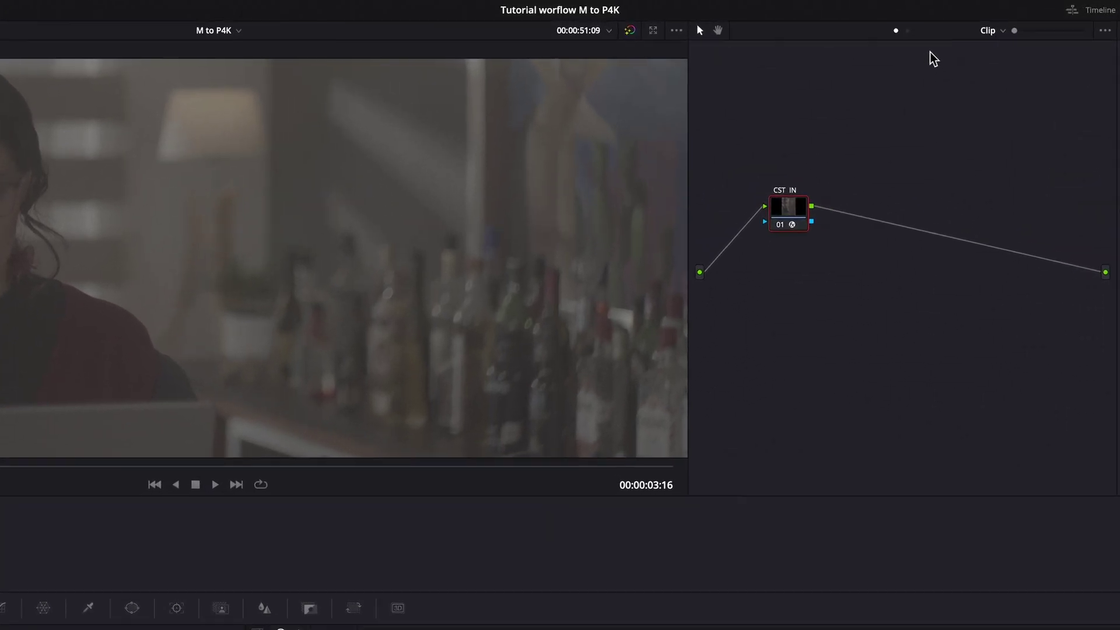
# - Apply a Color Space Transform to the timeline CST OUT node with DaVinci Wide Gamut/Intermediate input
pyautogui.click(920, 32)
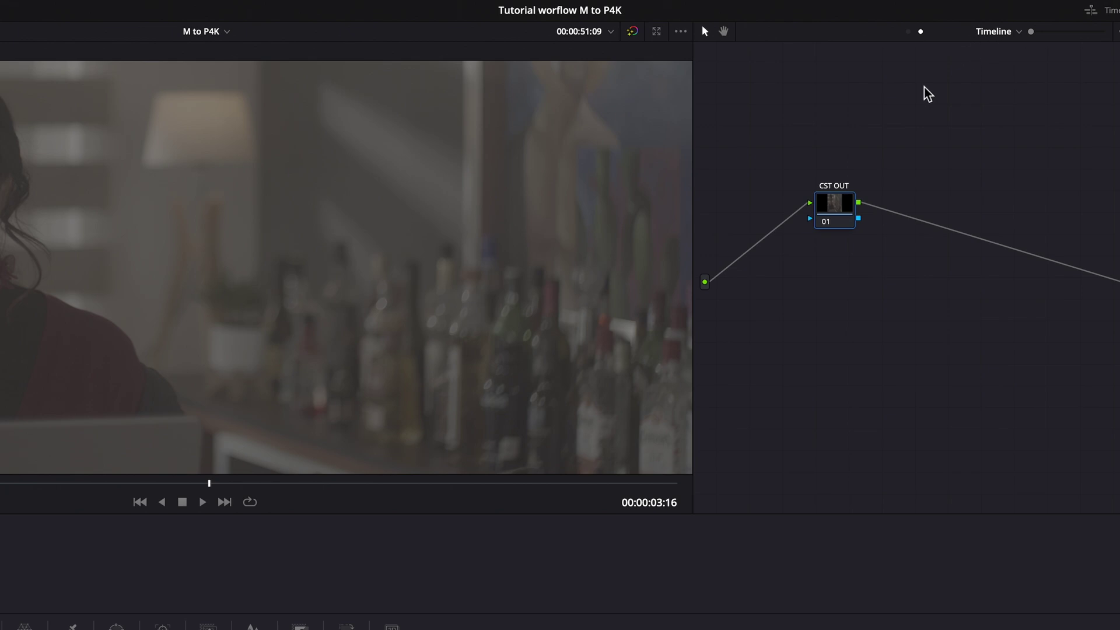
pyautogui.moveTo(834, 205)
pyautogui.mouseDown()
pyautogui.moveTo(830, 190)
pyautogui.moveTo(829, 210)
pyautogui.mouseUp()
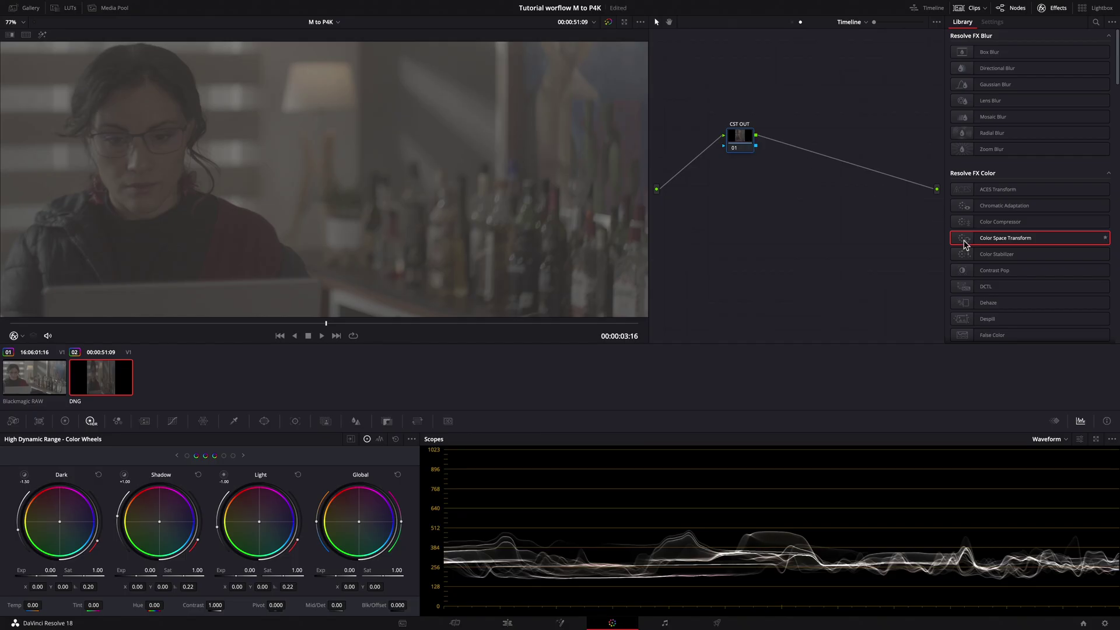
pyautogui.moveTo(963, 244); pyautogui.dragTo(740, 139)
pyautogui.click(1058, 65)
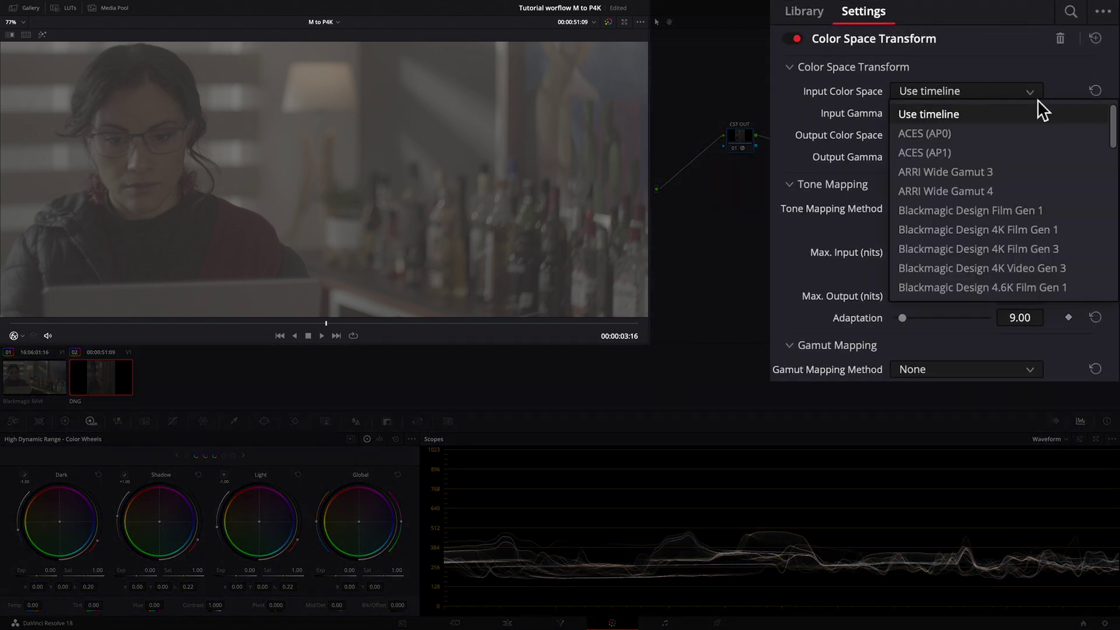
pyautogui.moveTo(1115, 137); pyautogui.dragTo(1100, 180)
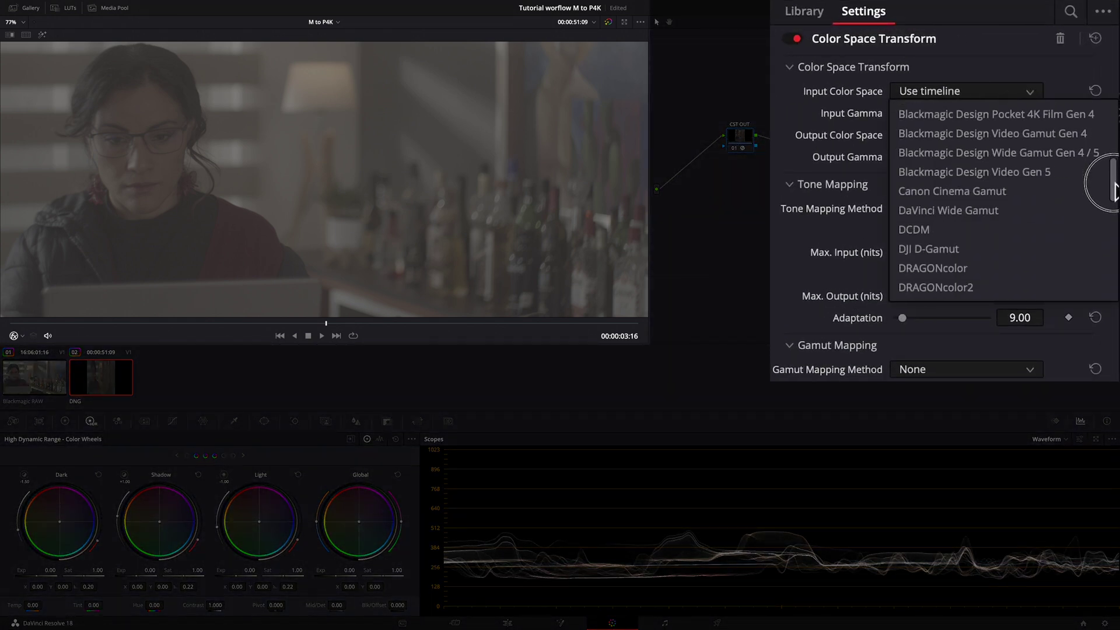
pyautogui.click(1081, 213)
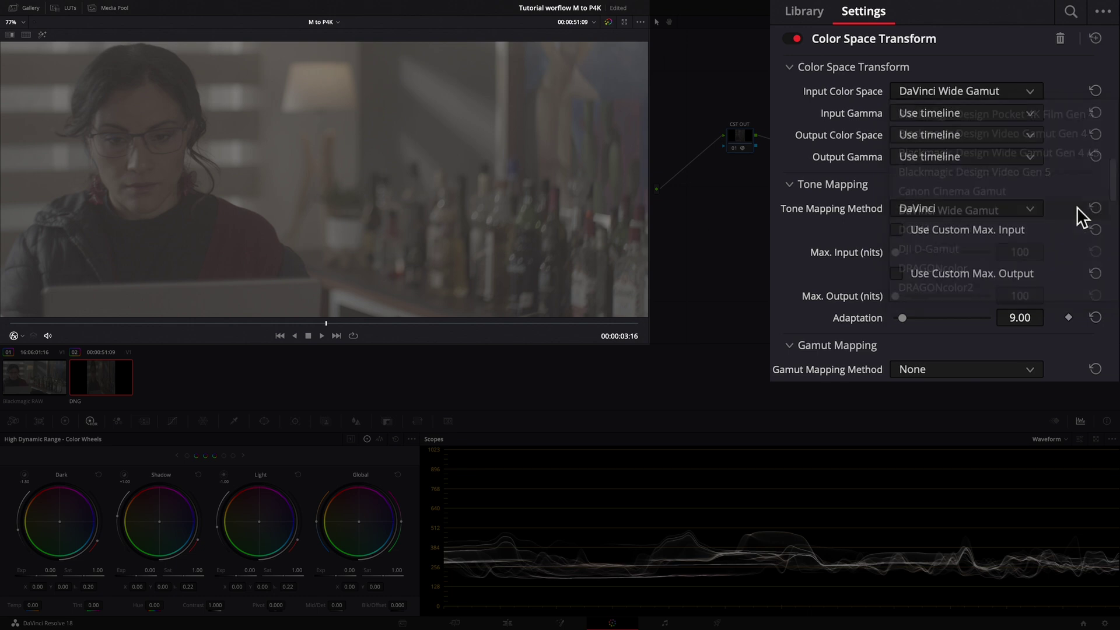
pyautogui.click(1031, 116)
pyautogui.moveTo(1110, 154); pyautogui.dragTo(1112, 187)
pyautogui.scroll(-3, 934, 274)
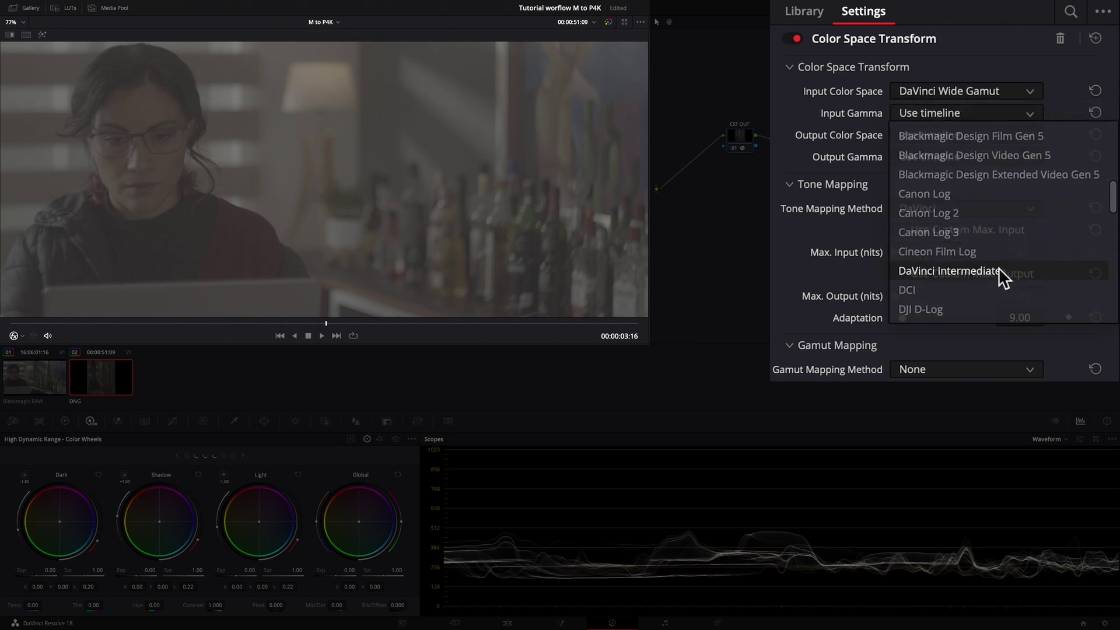
pyautogui.click(934, 273)
# - Set the CST OUT output to Rec.709 colour space with Rec.709-A gamma
pyautogui.click(1028, 139)
pyautogui.moveTo(1114, 172); pyautogui.dragTo(1110, 269)
pyautogui.click(1006, 331)
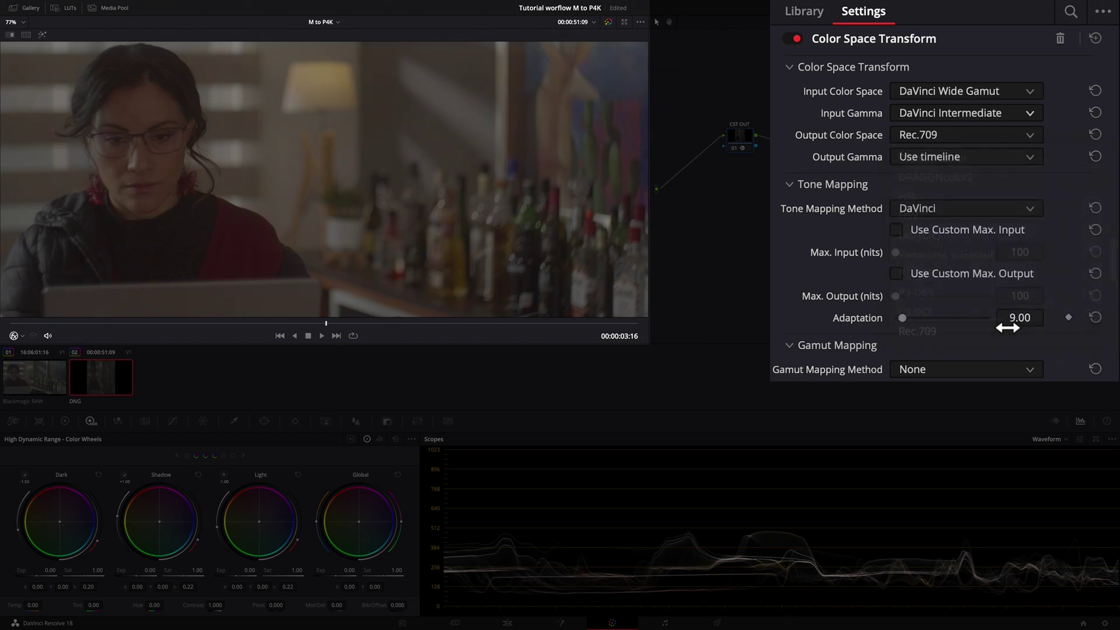
pyautogui.click(1034, 162)
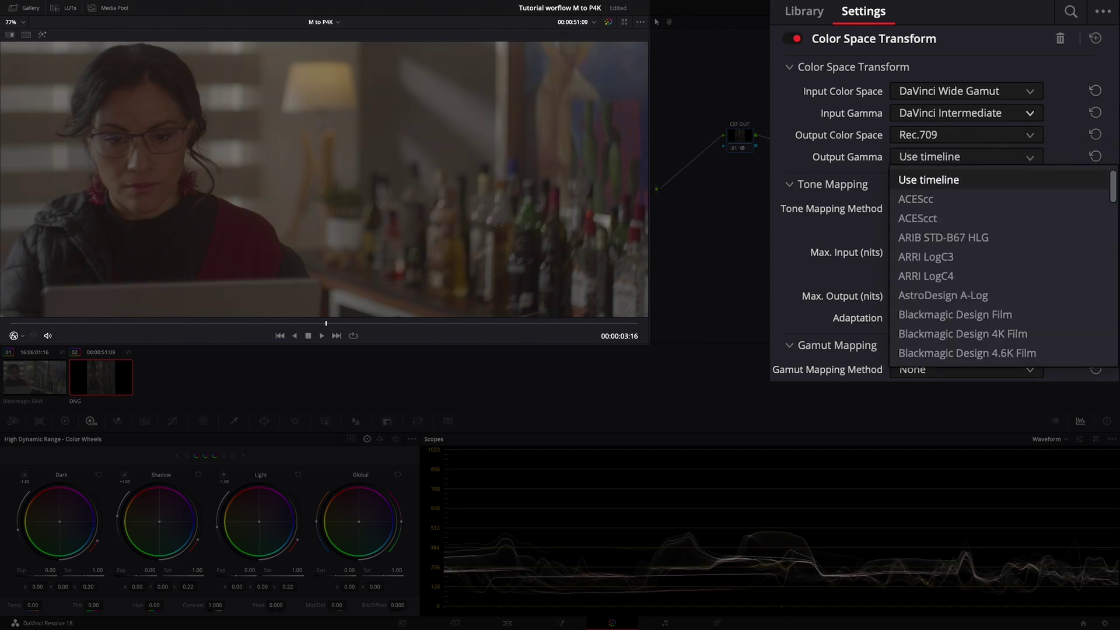
pyautogui.moveTo(1113, 199); pyautogui.dragTo(1110, 286)
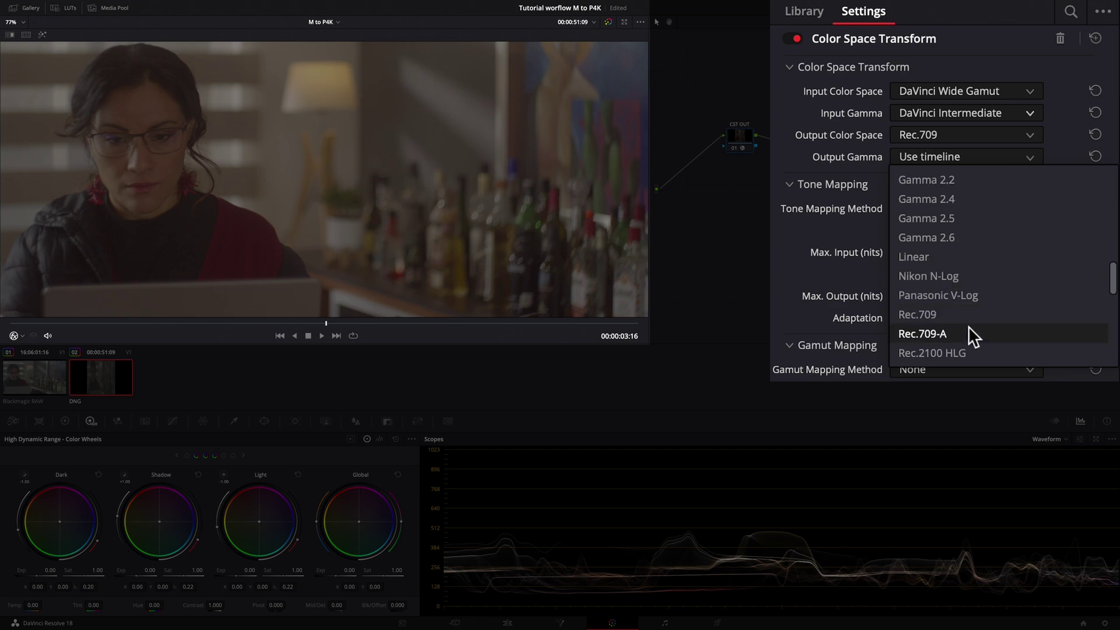
pyautogui.click(963, 335)
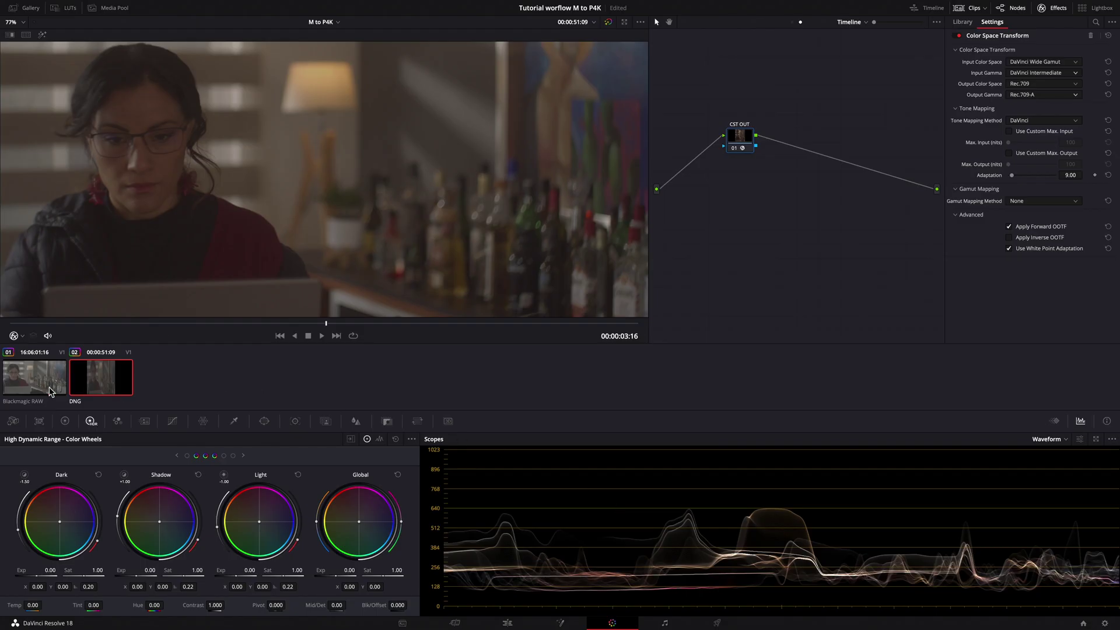
# - Preview the Blackmagic RAW reference clip, then return to the DNG clip's clip-level nodes
pyautogui.click(51, 391)
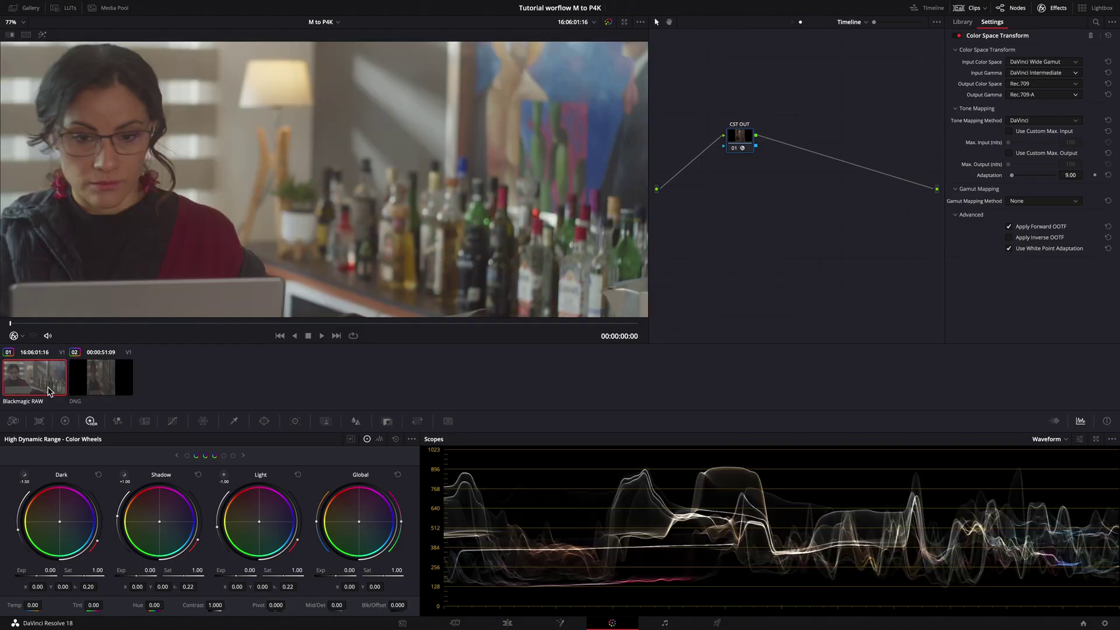
pyautogui.click(101, 387)
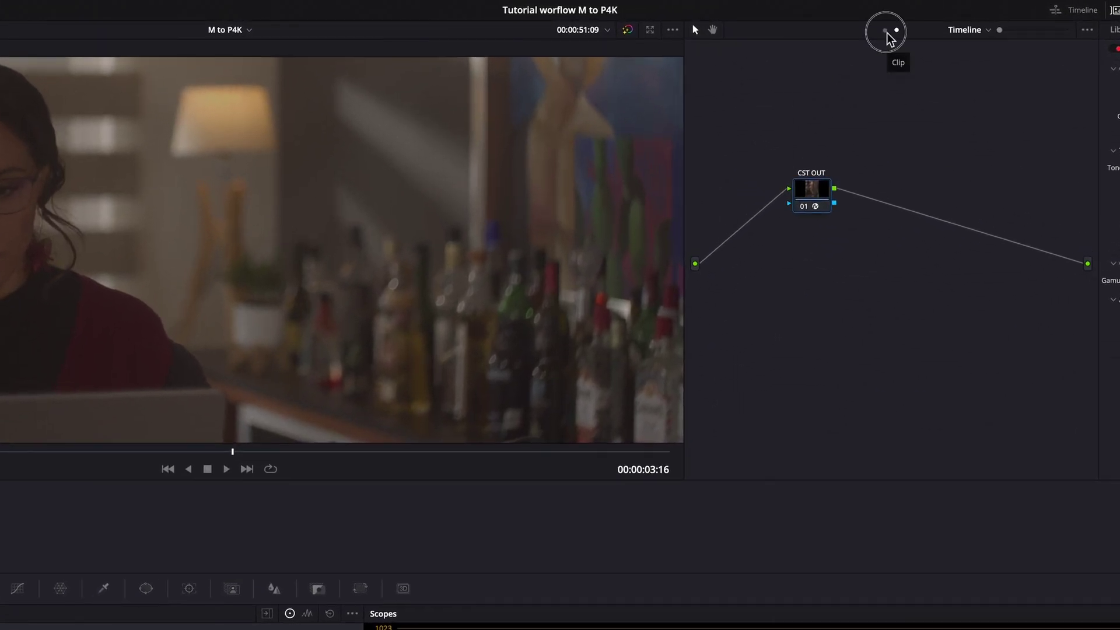
pyautogui.click(791, 22)
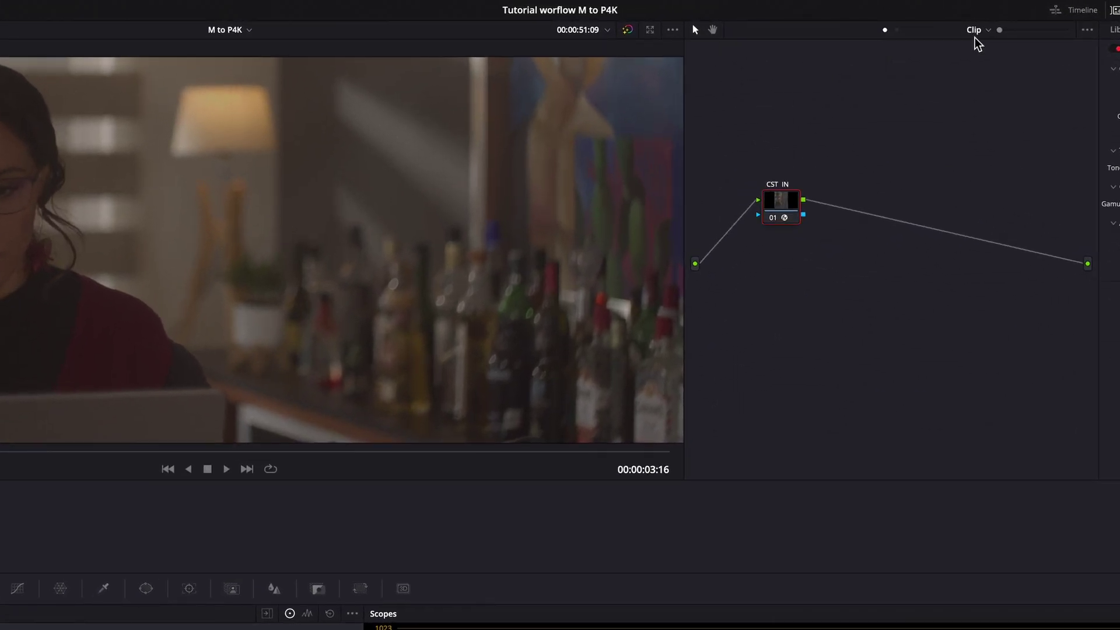
# - Add serial nodes after CST IN labelled Expo, Cont, Balance and Sat, then reposition CST OUT
pyautogui.hotkey('alt', 's')
pyautogui.hotkey('alt', 's')
pyautogui.hotkey('alt', 's')
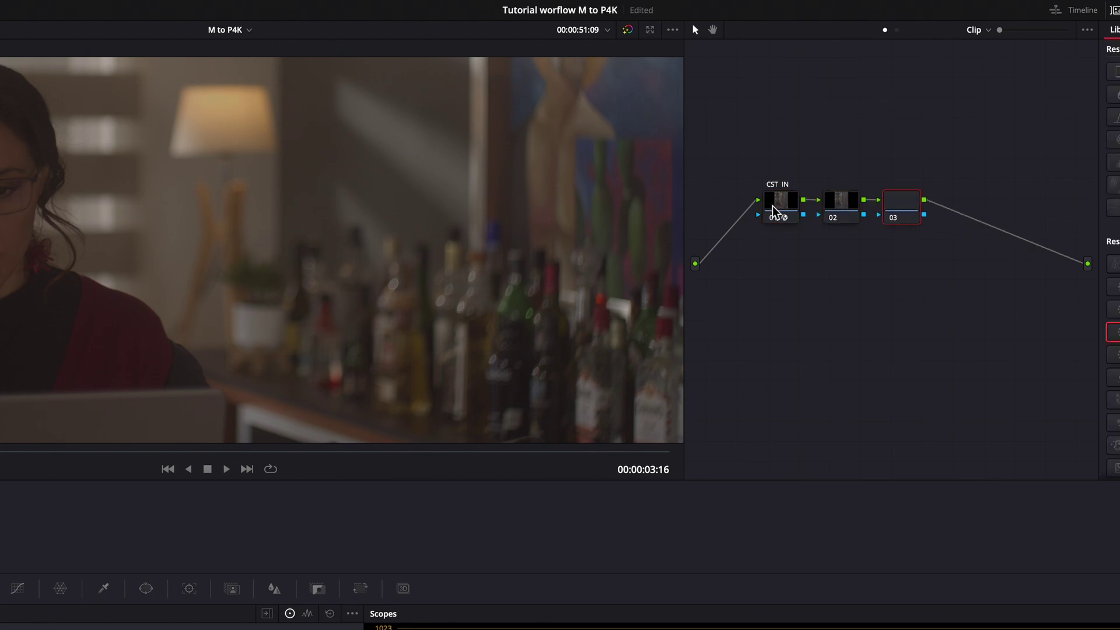
pyautogui.hotkey('alt', 's')
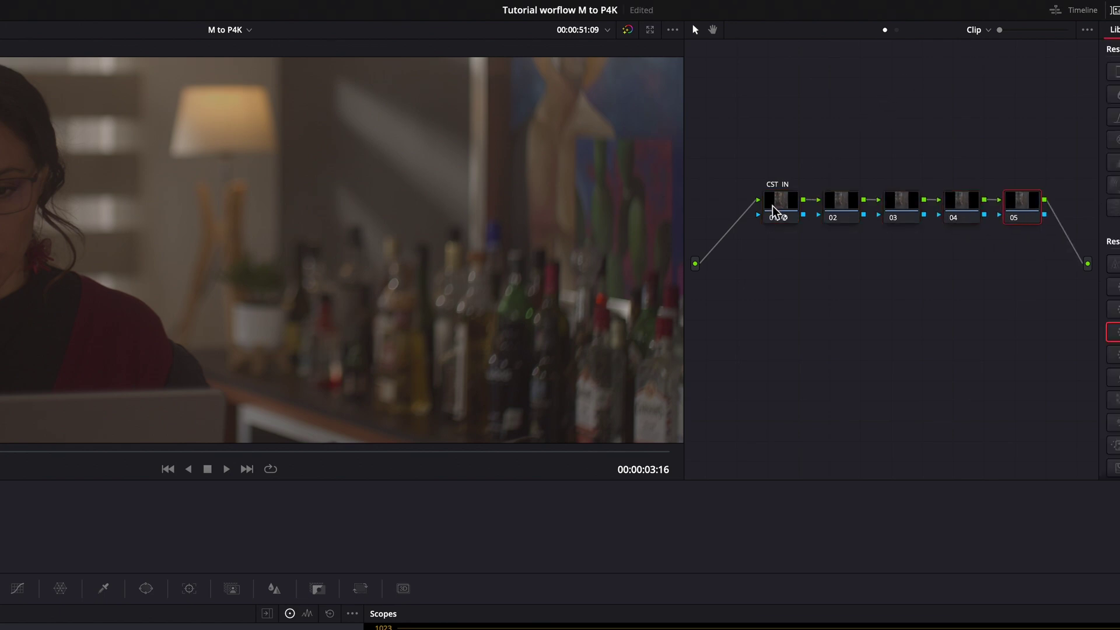
pyautogui.click(845, 211)
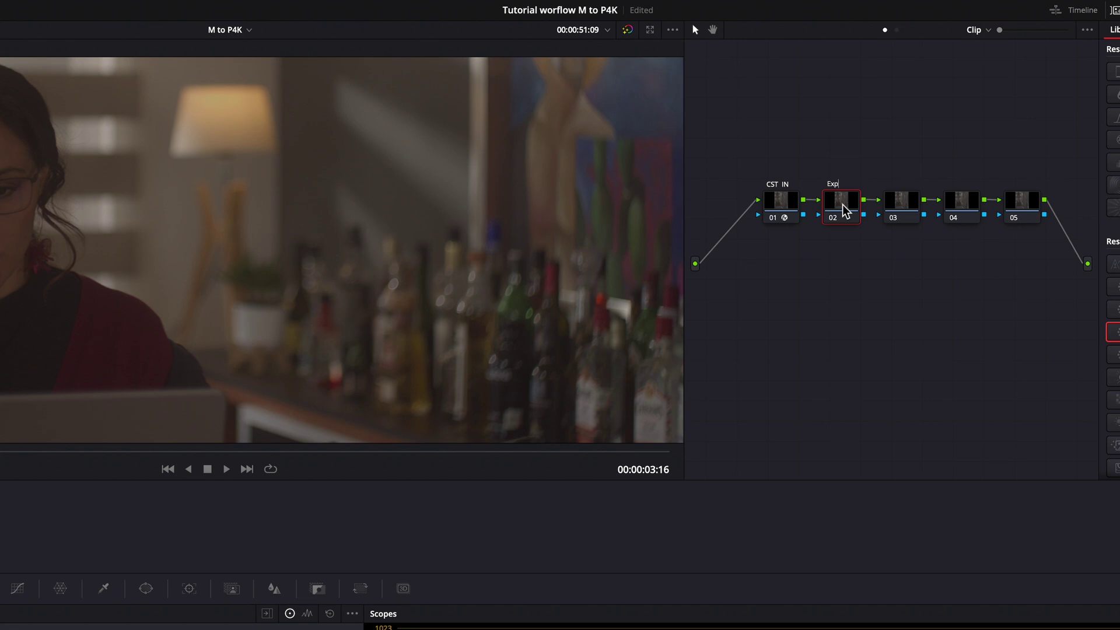
pyautogui.click(903, 209)
pyautogui.write('Cont')
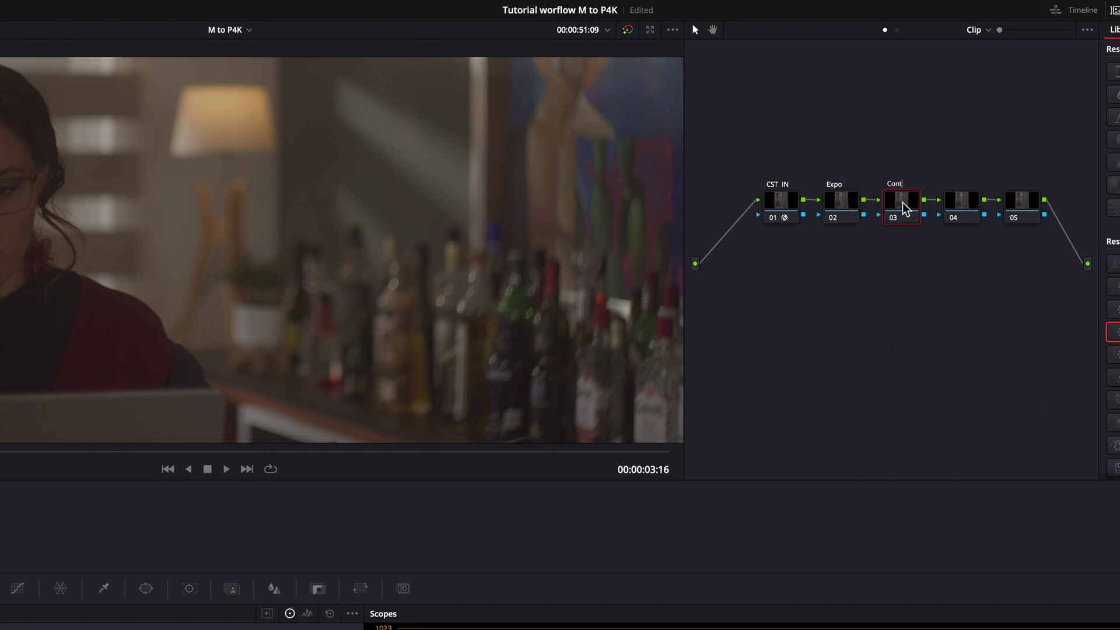
pyautogui.click(956, 208)
pyautogui.write('Balance')
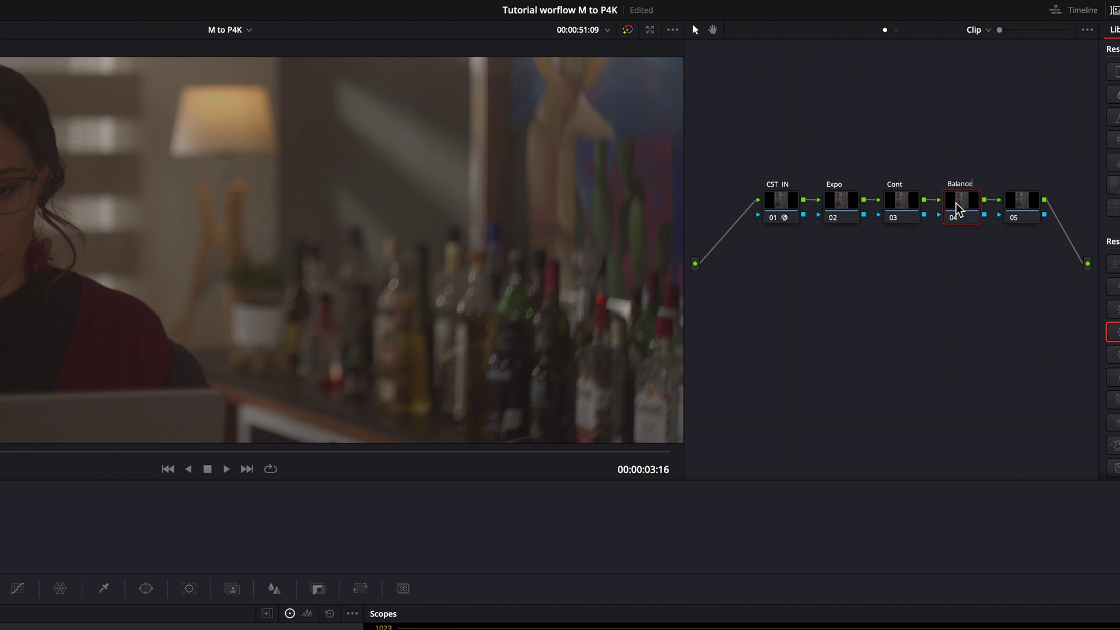
pyautogui.click(1022, 208)
pyautogui.write('Sat')
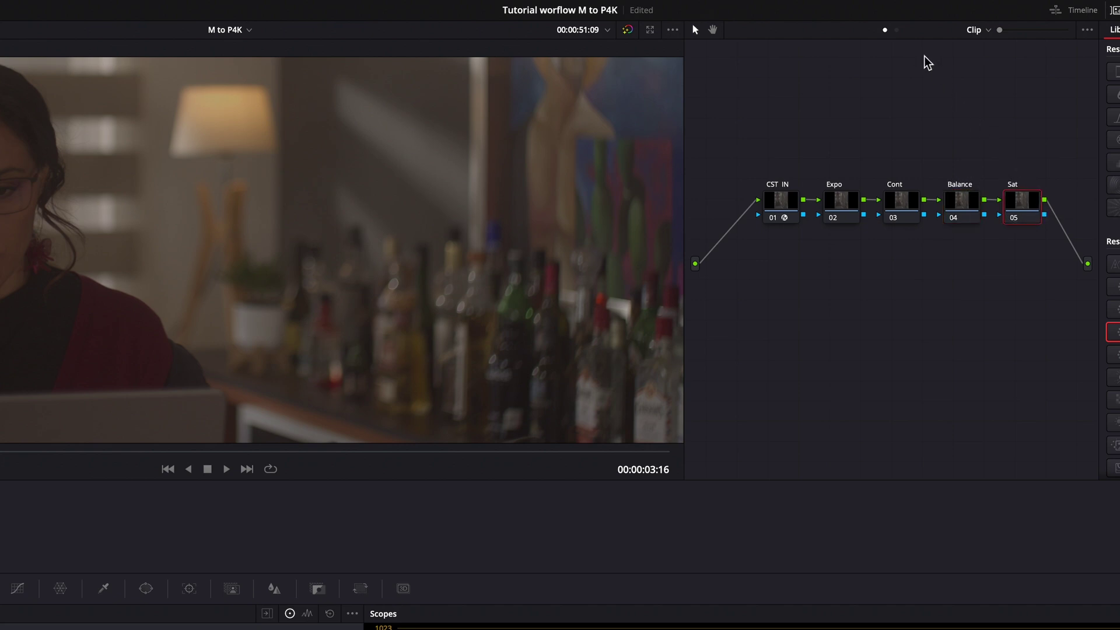
pyautogui.click(897, 30)
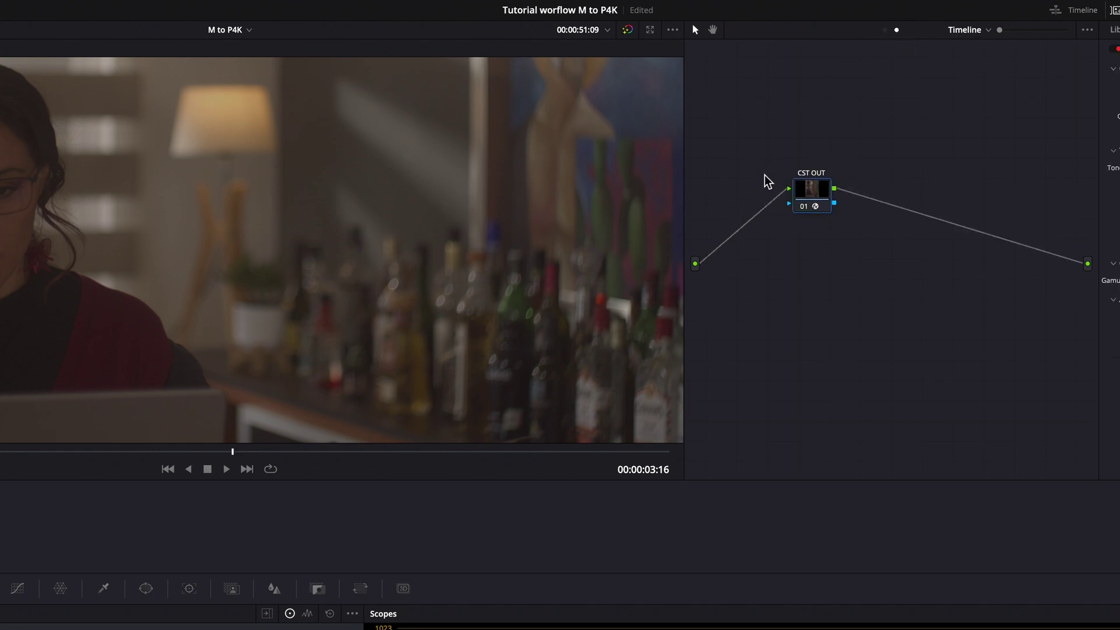
pyautogui.moveTo(816, 189); pyautogui.dragTo(826, 189)
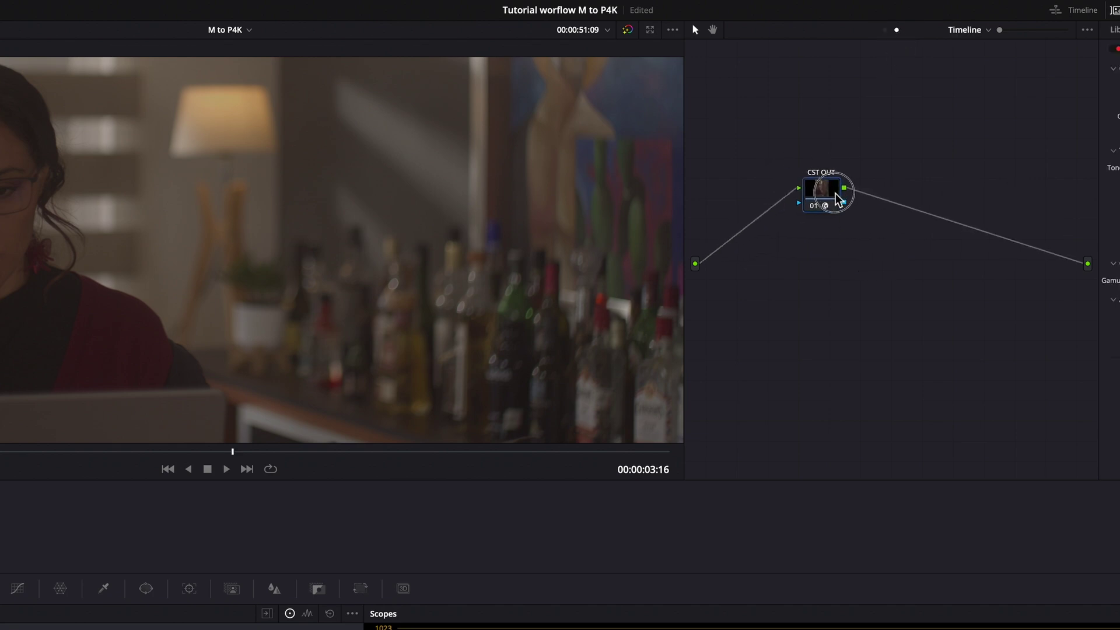
# - Grab a still of the Blackmagic RAW clip and bring up DNG clip 02 against it
pyautogui.click(886, 30)
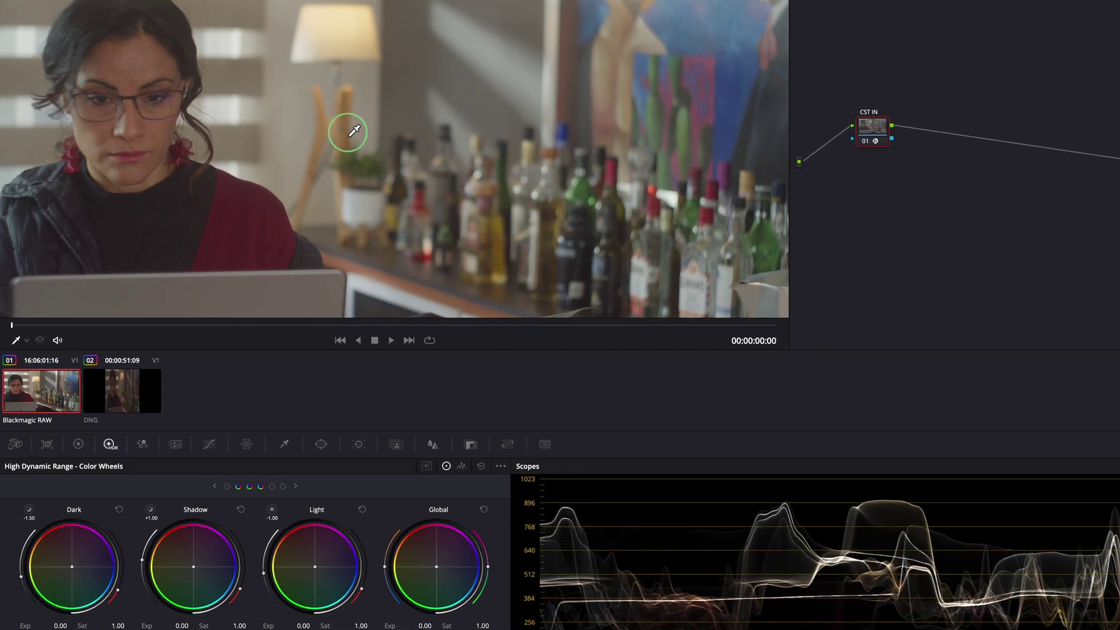
pyautogui.rightClick(287, 165)
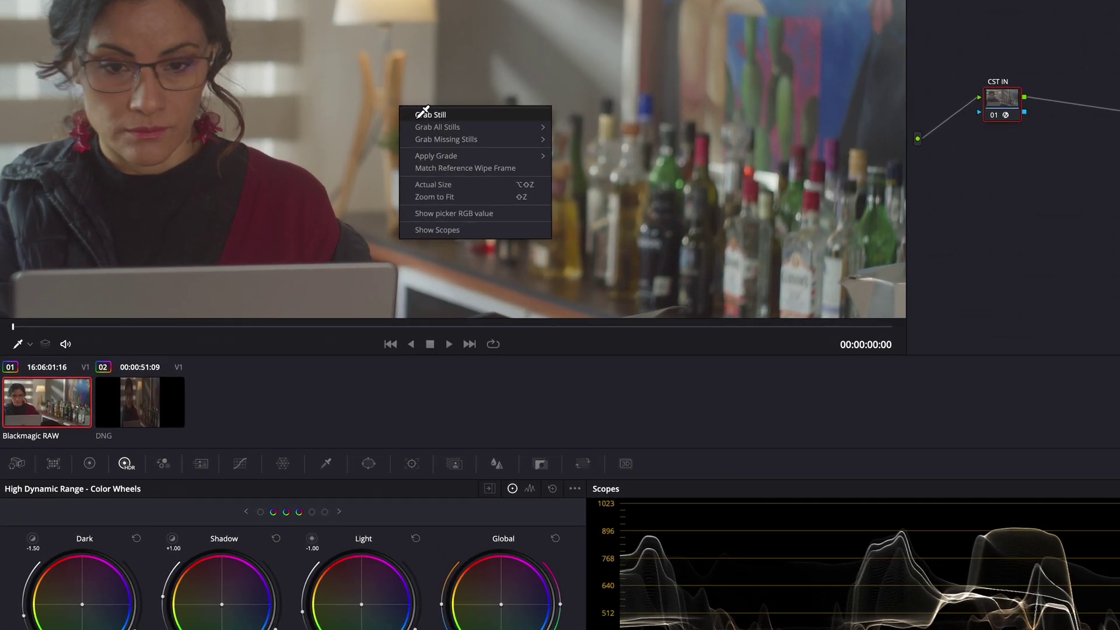
pyautogui.click(424, 114)
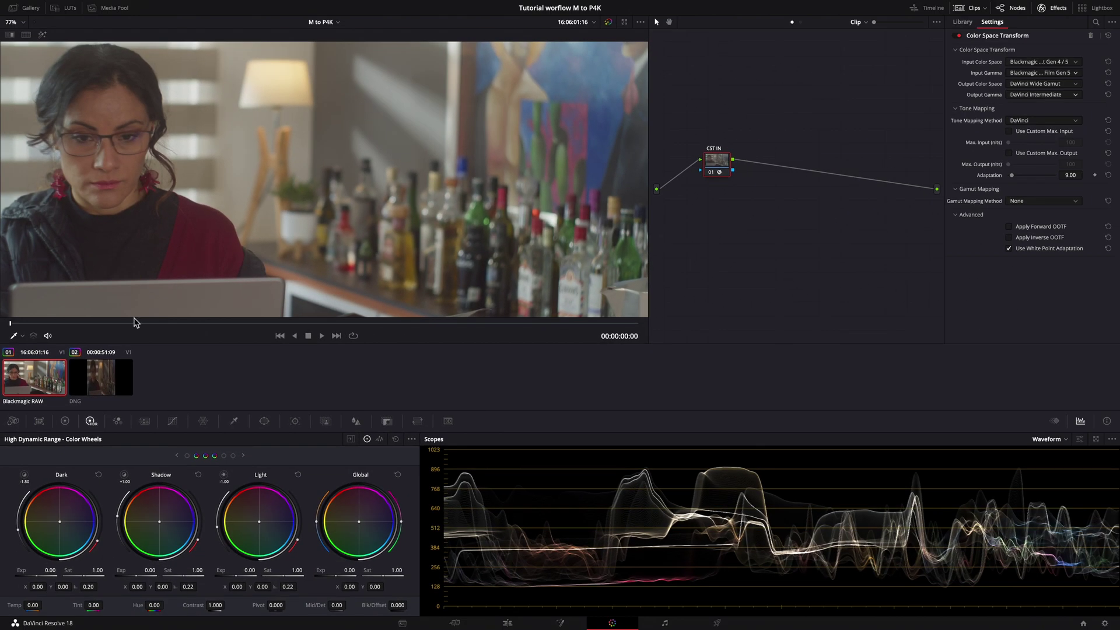
pyautogui.click(108, 386)
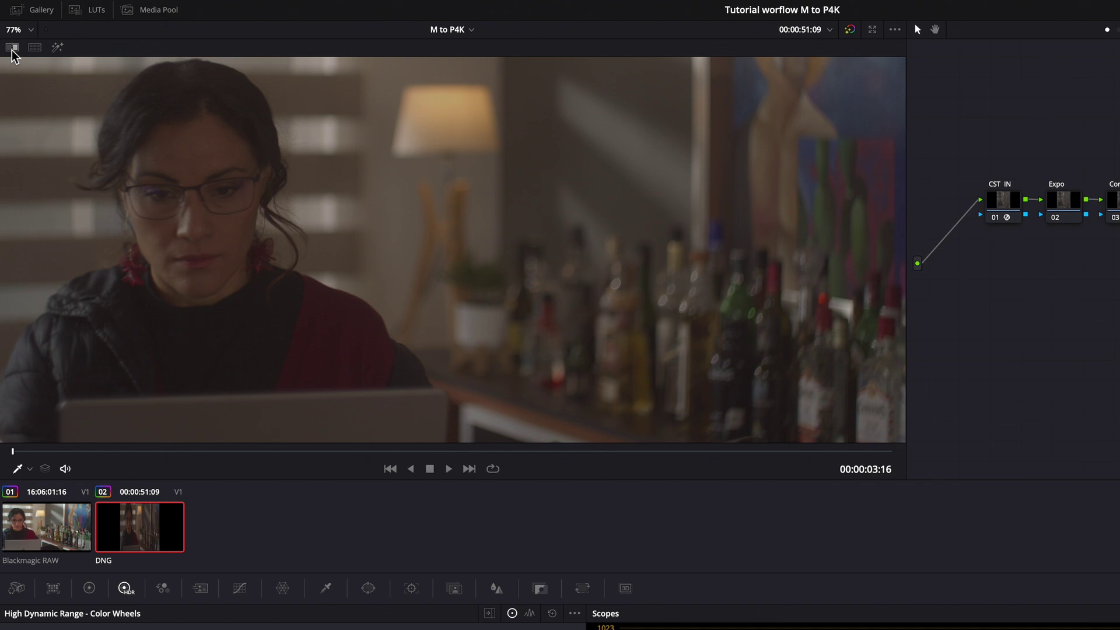
pyautogui.click(12, 47)
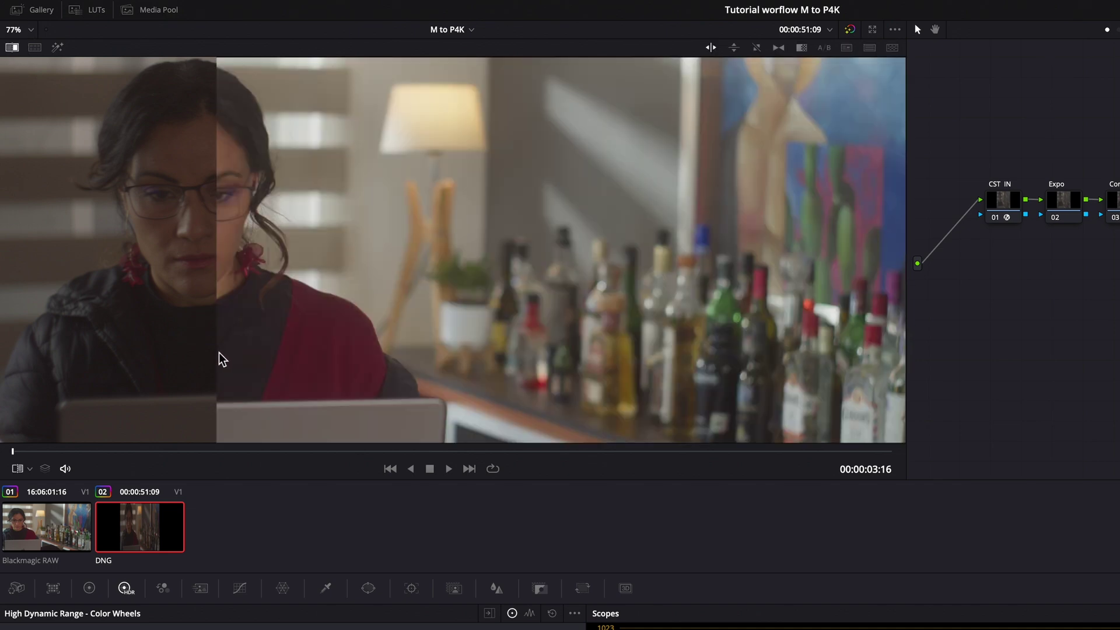
# - Sweep the wipe split across the DNG clip and set the viewer overlay to Qualifier
pyautogui.moveTo(220, 354); pyautogui.dragTo(155, 367)
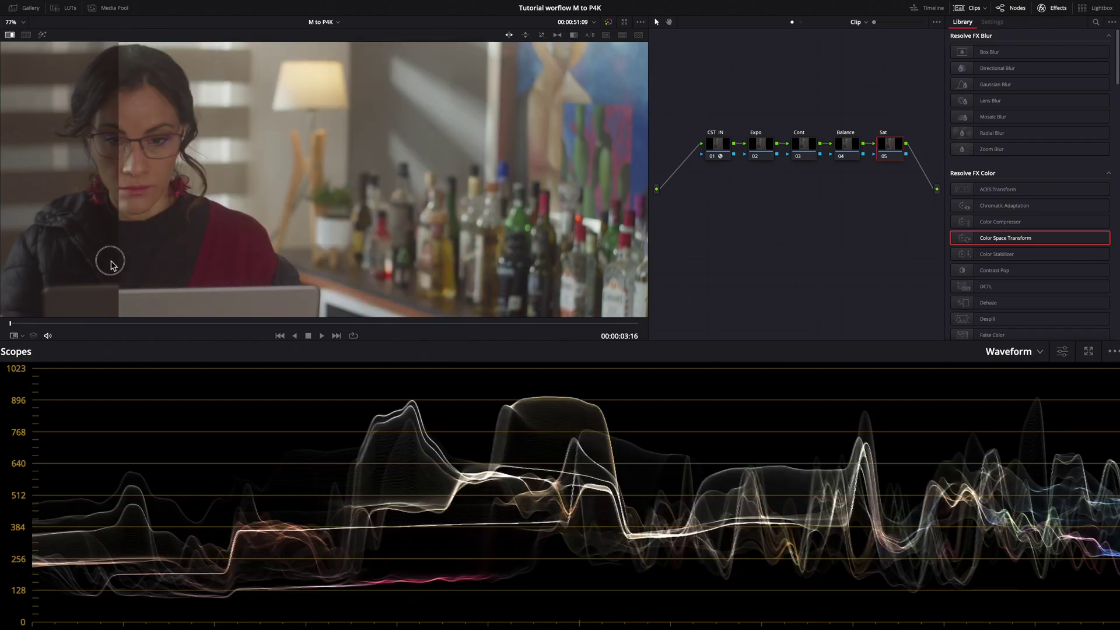
pyautogui.moveTo(110, 264); pyautogui.dragTo(158, 273)
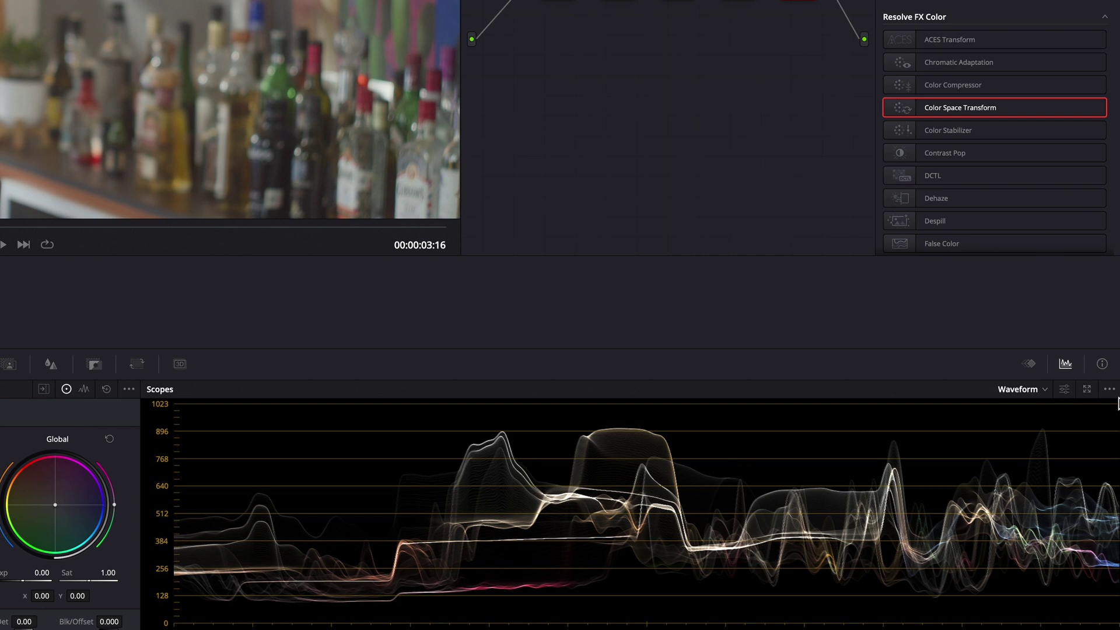
pyautogui.click(1108, 389)
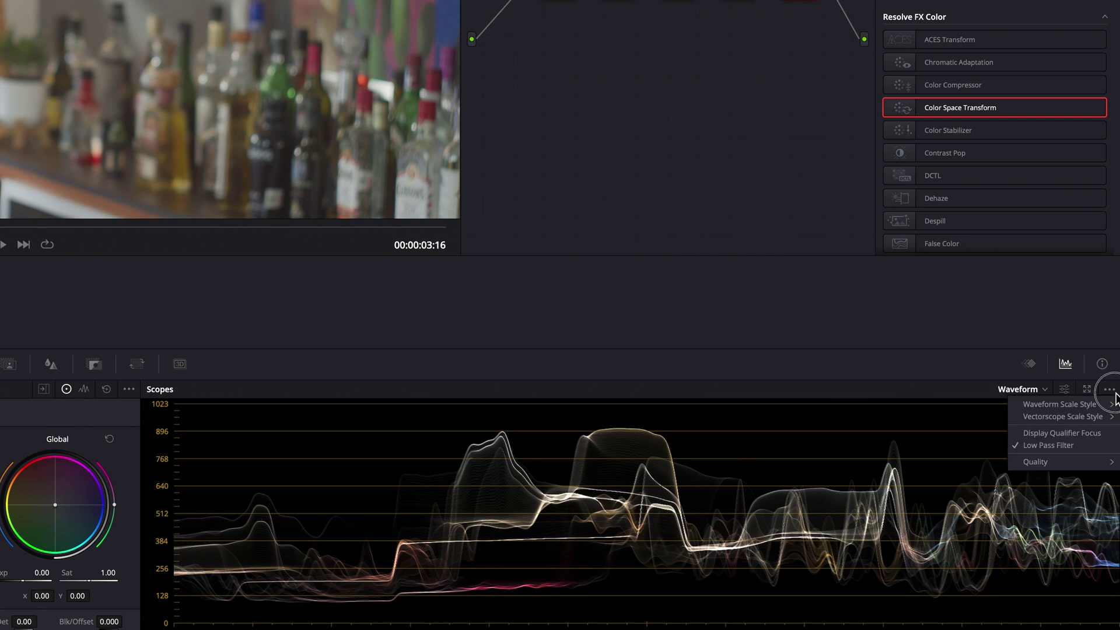
pyautogui.click(1072, 433)
pyautogui.click(25, 340)
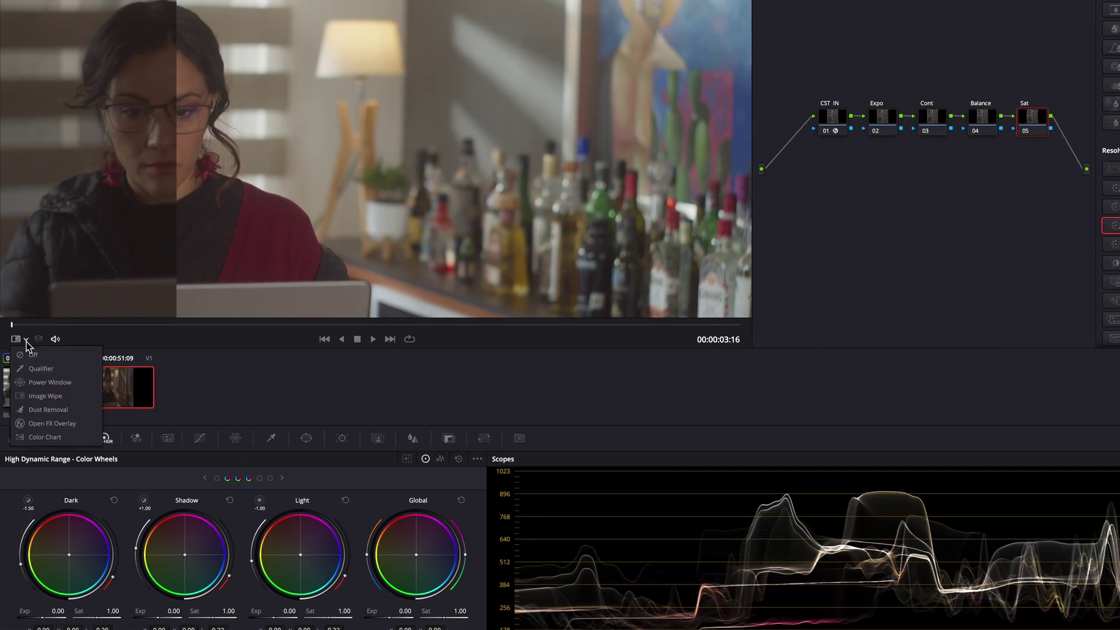
pyautogui.click(40, 369)
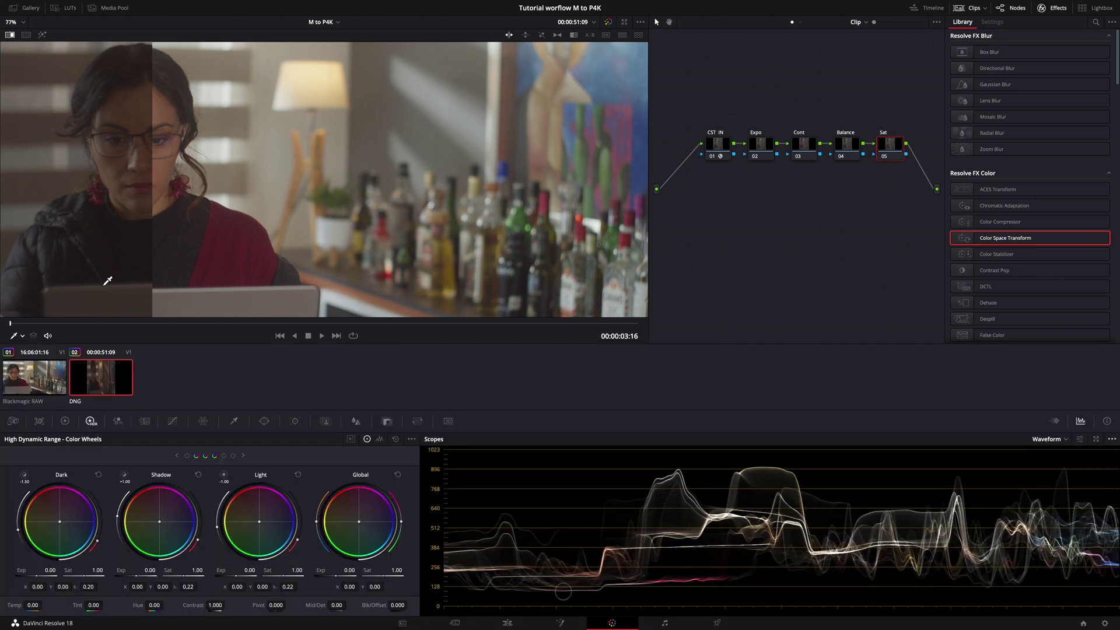
# - Raise the Expo node's HDR Global exposure to 1.18
pyautogui.click(64, 421)
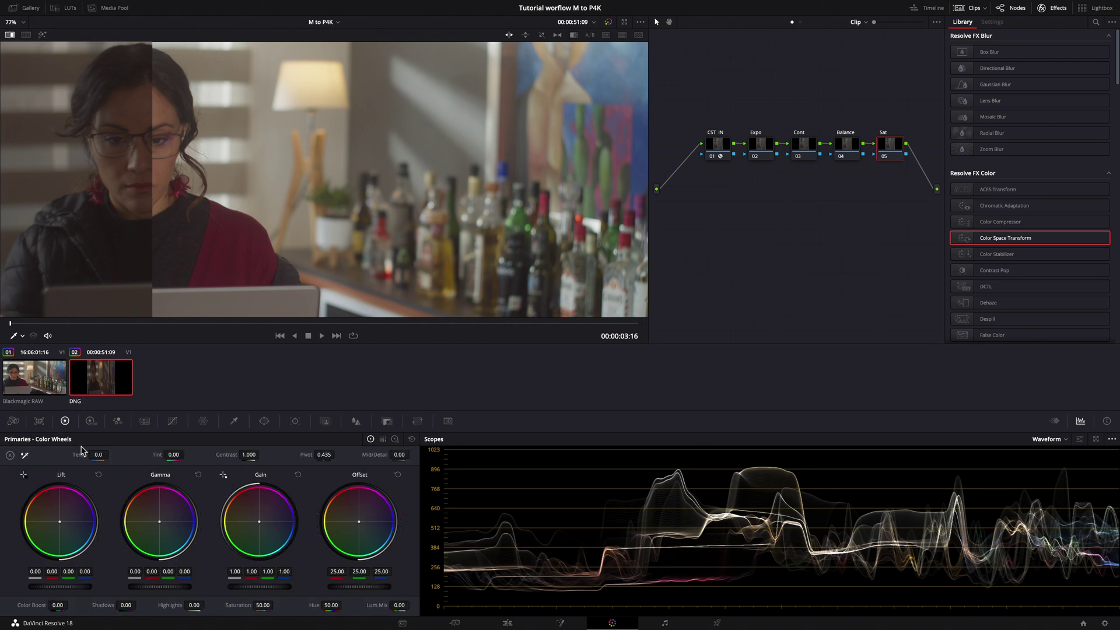
pyautogui.click(175, 422)
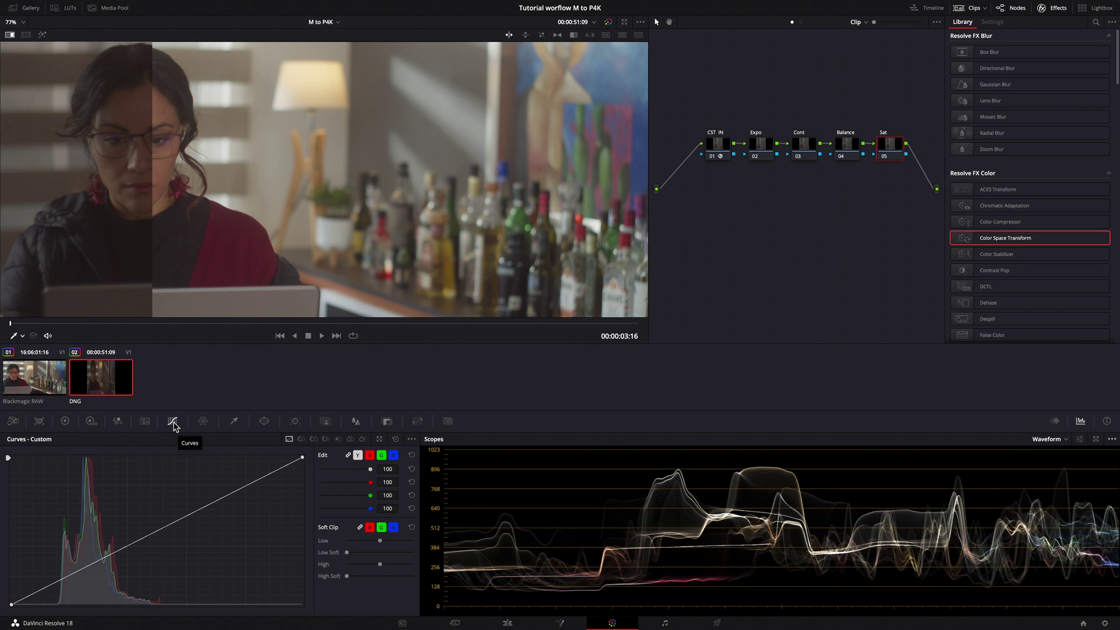
pyautogui.click(90, 421)
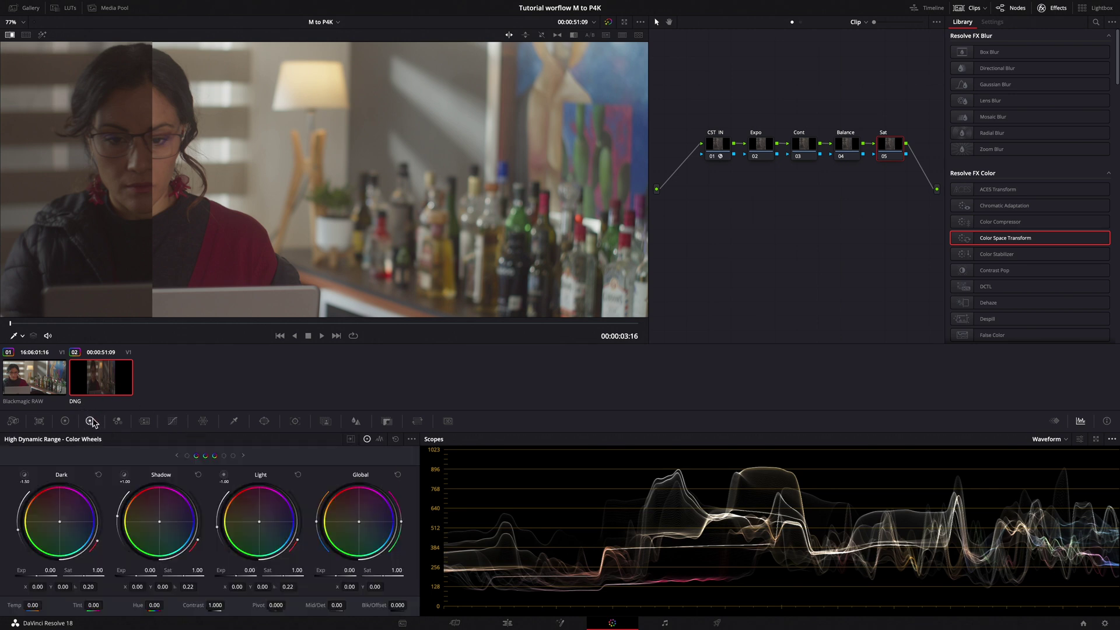
pyautogui.click(768, 152)
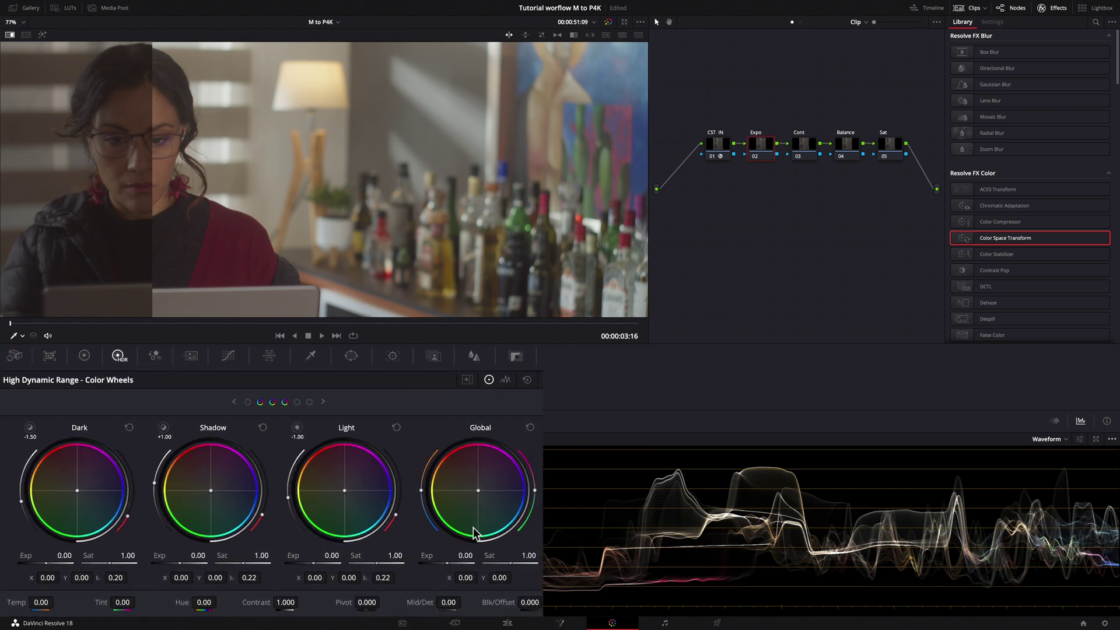
pyautogui.moveTo(466, 558); pyautogui.dragTo(562, 578)
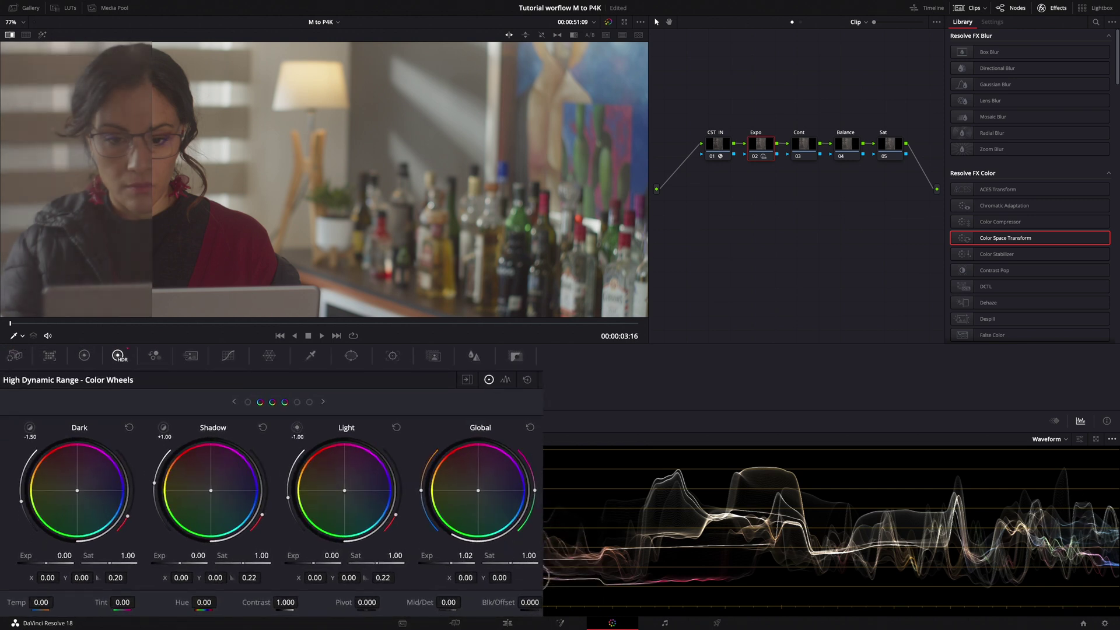
# - Raise the Cont node's contrast in the primary wheels to about 1.108
pyautogui.click(806, 151)
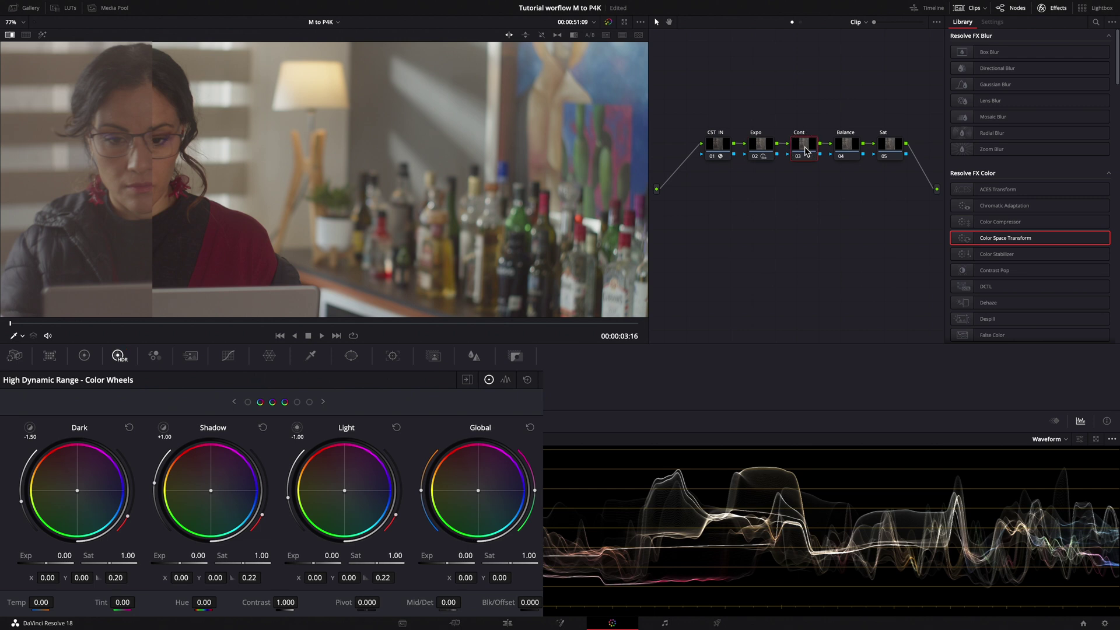
pyautogui.click(86, 356)
pyautogui.moveTo(328, 401); pyautogui.dragTo(422, 410)
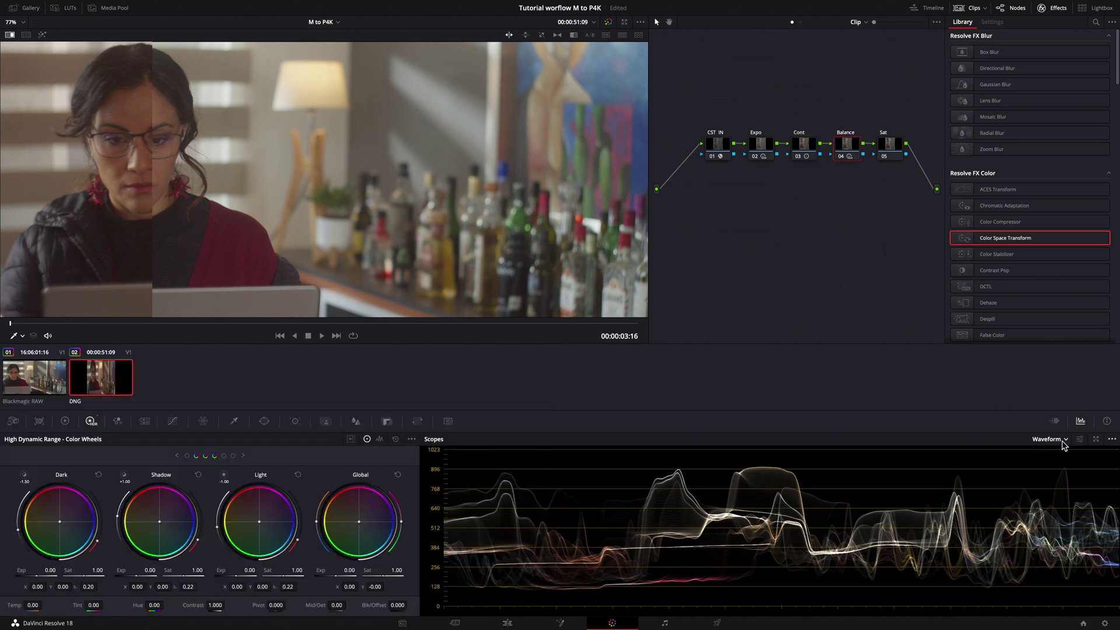
# - Switch the scope to the vectorscope and nudge the Balance node's global colour balance
pyautogui.click(1063, 444)
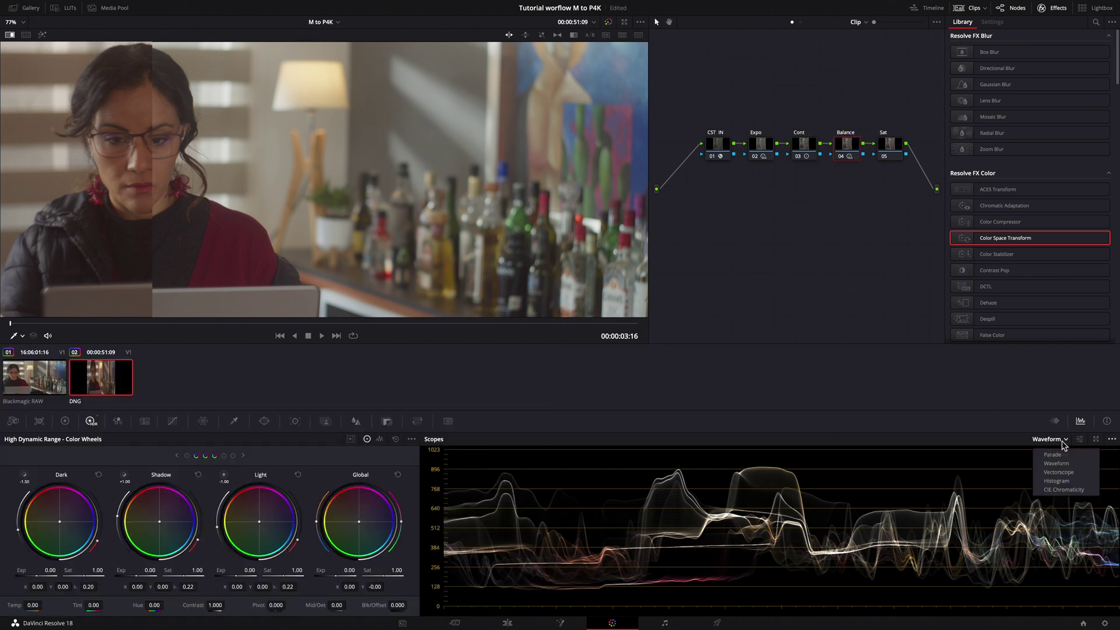
pyautogui.click(1059, 472)
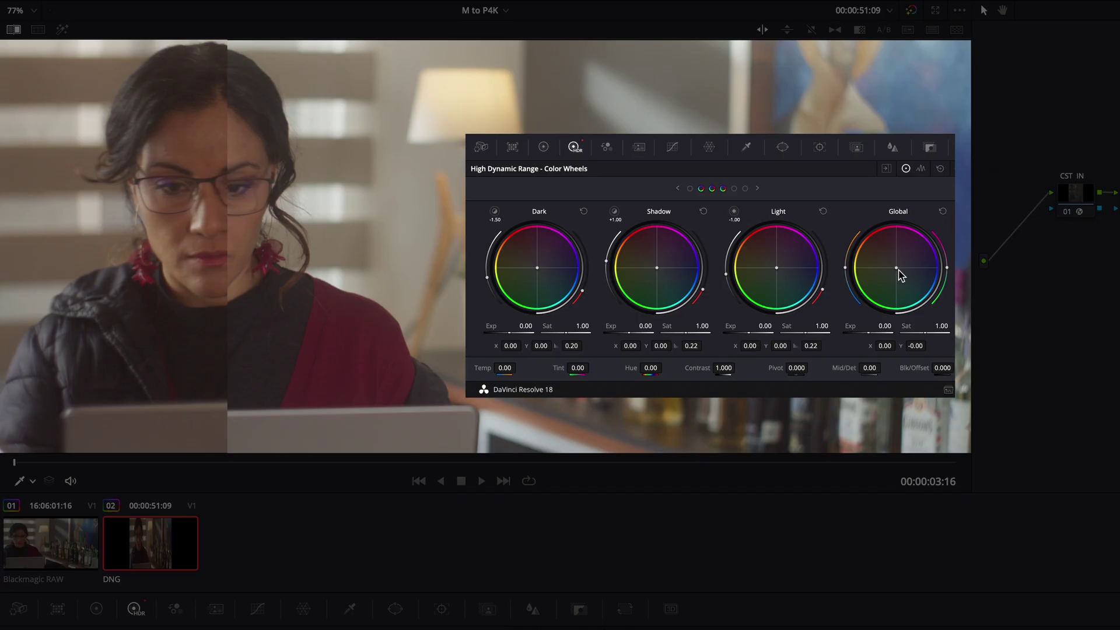
pyautogui.moveTo(358, 526); pyautogui.dragTo(359, 526)
pyautogui.moveTo(893, 268); pyautogui.dragTo(896, 270)
# - Warm the Log shadows to red 0.05, blue -0.03, and set Tint to 4.00
pyautogui.click(543, 147)
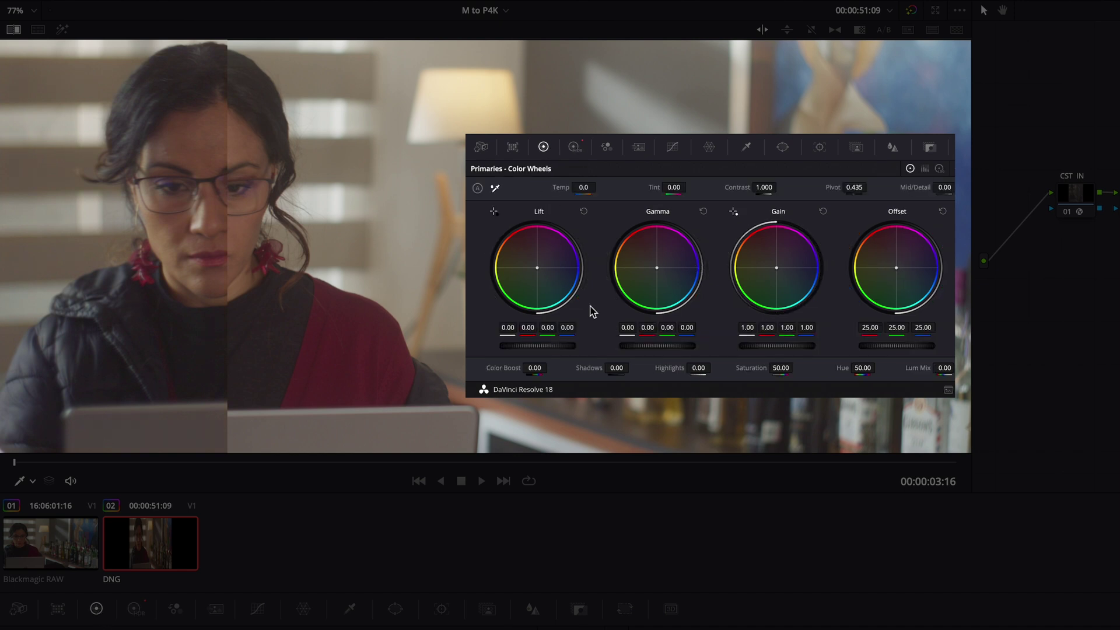
pyautogui.click(939, 169)
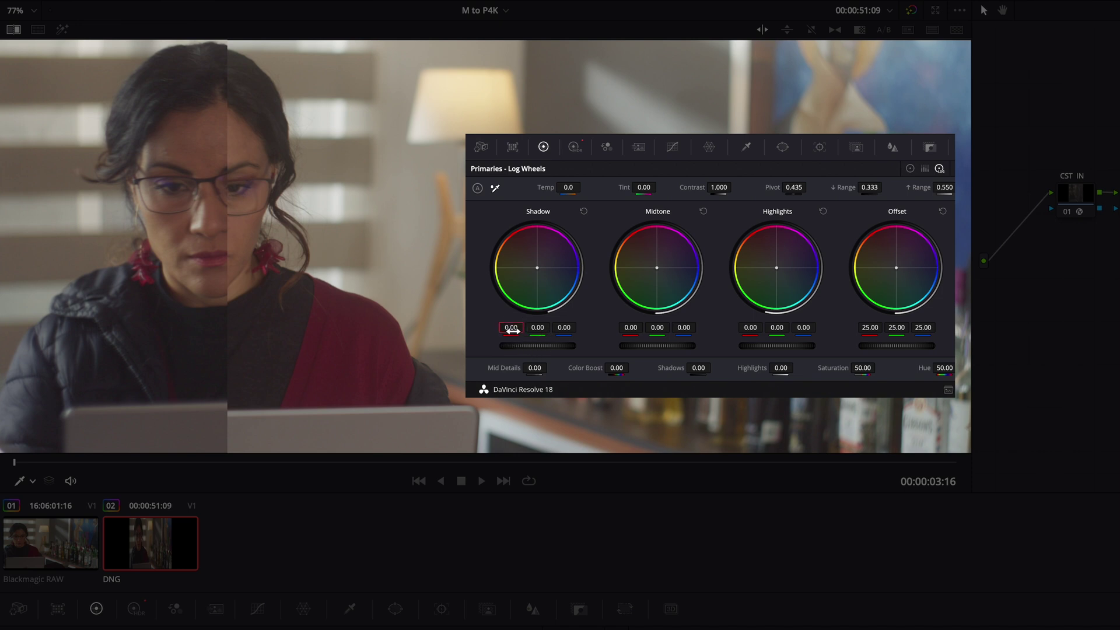
pyautogui.moveTo(512, 330); pyautogui.dragTo(556, 334)
pyautogui.click(563, 331)
pyautogui.moveTo(643, 190); pyautogui.dragTo(647, 198)
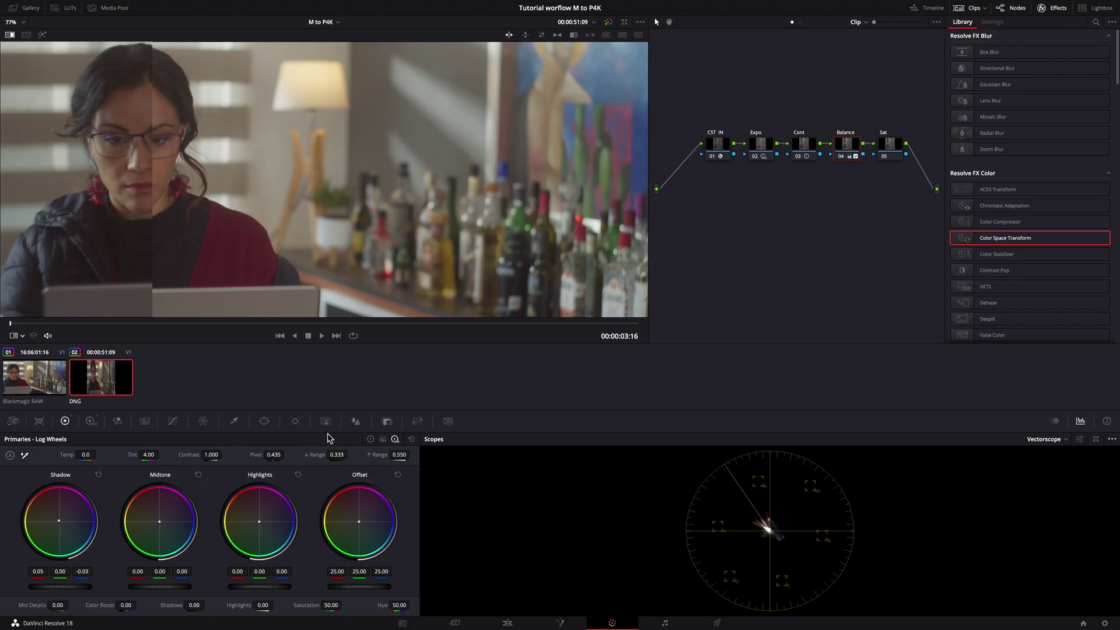
# - Raise the Sat node's saturation from 50.00 to 55.00
pyautogui.click(885, 151)
pyautogui.moveTo(326, 609); pyautogui.dragTo(354, 604)
# - Select the Expo node, show the HDR color wheels and switch the scope back to Waveform
pyautogui.click(762, 151)
pyautogui.click(91, 422)
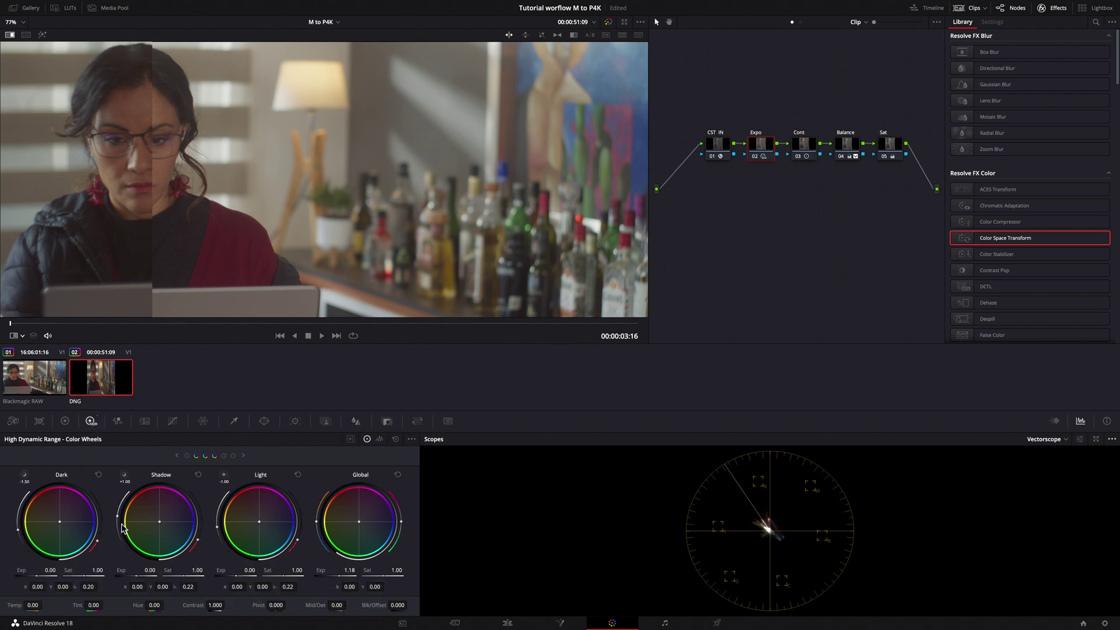
pyautogui.click(146, 570)
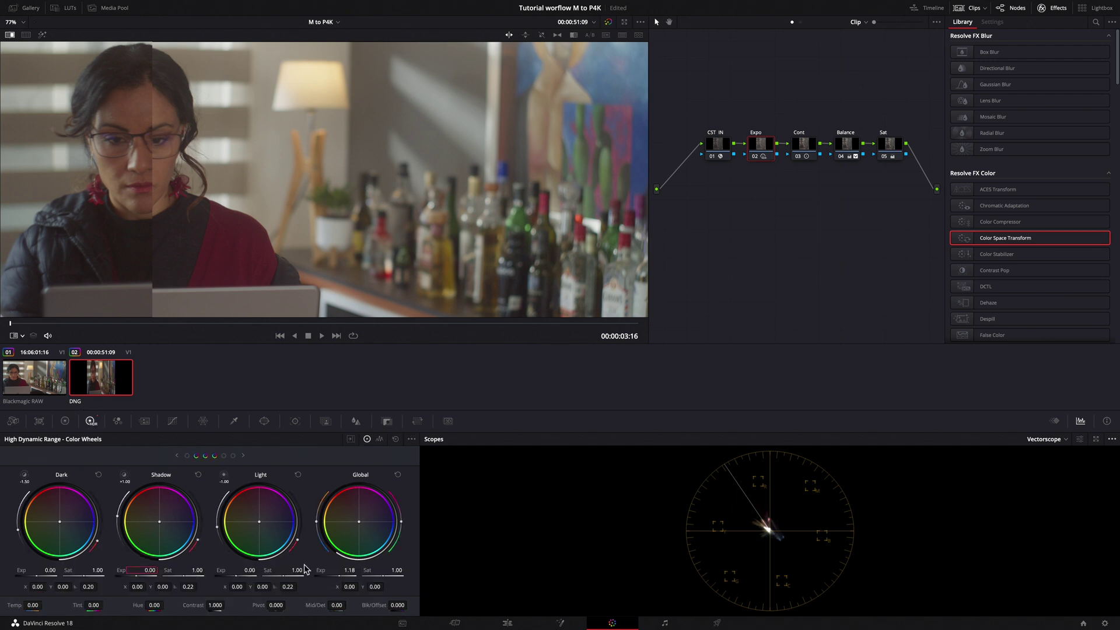
pyautogui.click(1056, 441)
pyautogui.click(1056, 470)
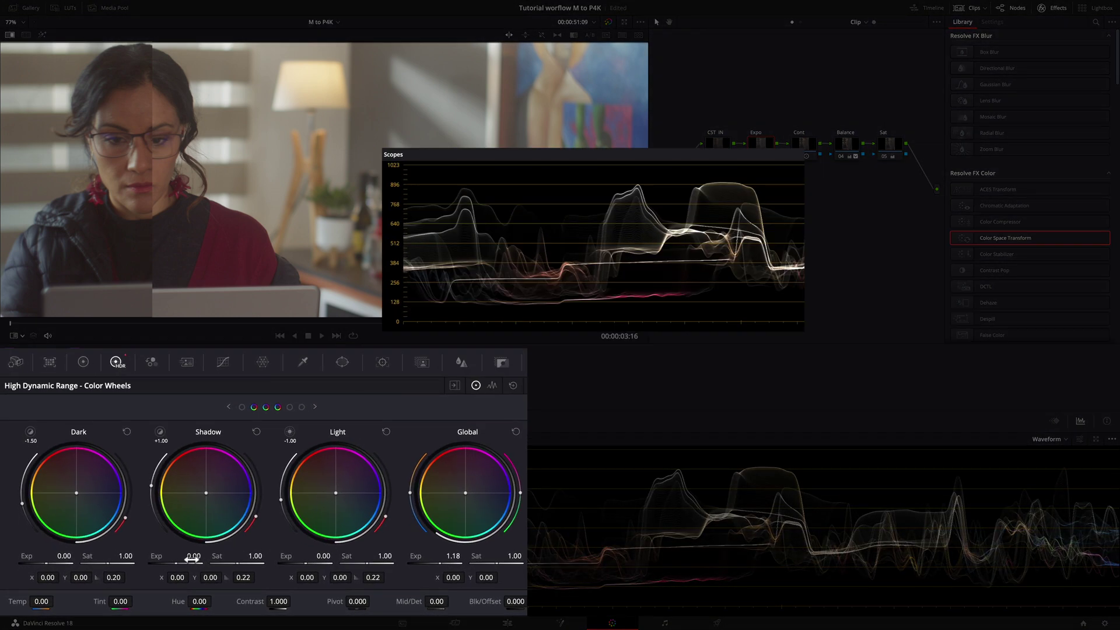
# - Raise Shadow exposure to 0.53 and drop Dark exposure to -0.54
pyautogui.moveTo(192, 558); pyautogui.dragTo(316, 565)
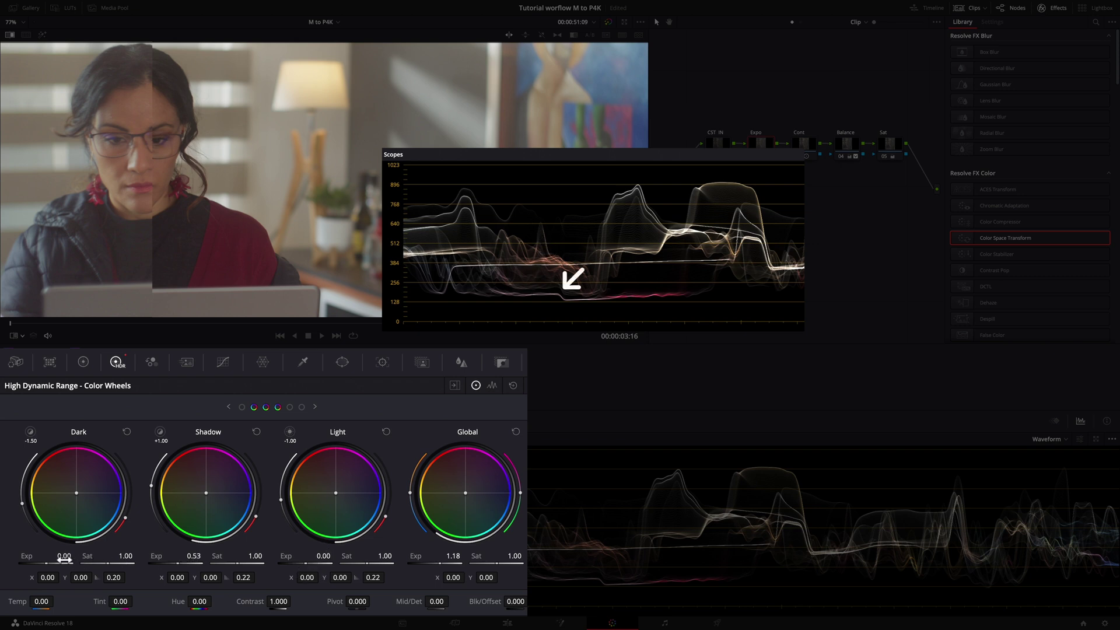
pyautogui.moveTo(60, 559); pyautogui.dragTo(28, 562)
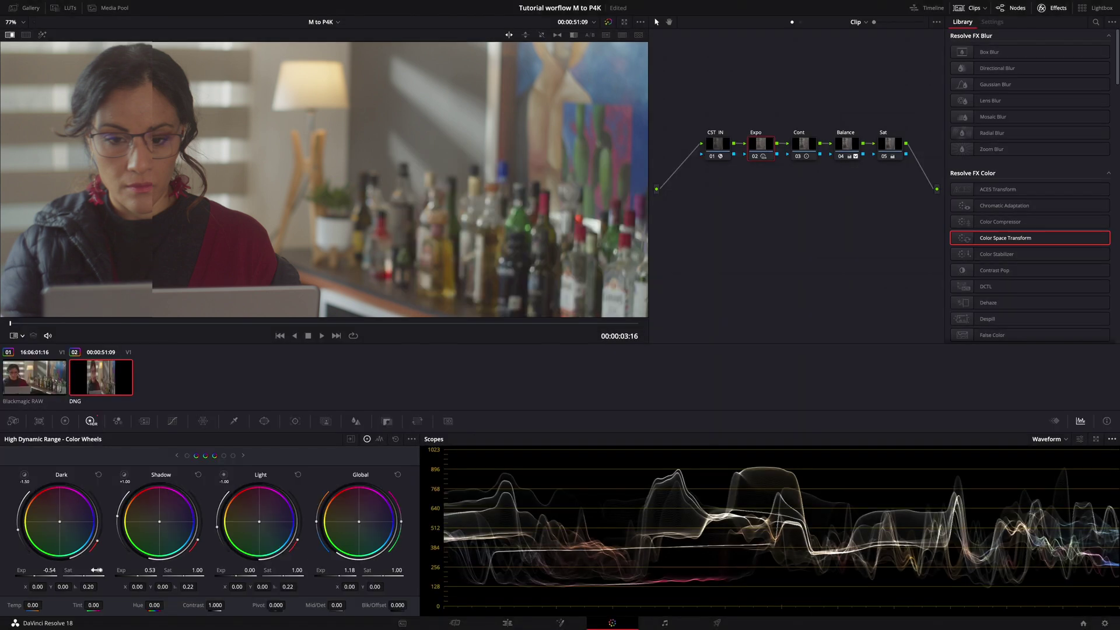
pyautogui.click(809, 150)
# - On the Cont node, ease the log shadows down, set HDR Light exposure to -0.26, and widen the wipe
pyautogui.click(65, 421)
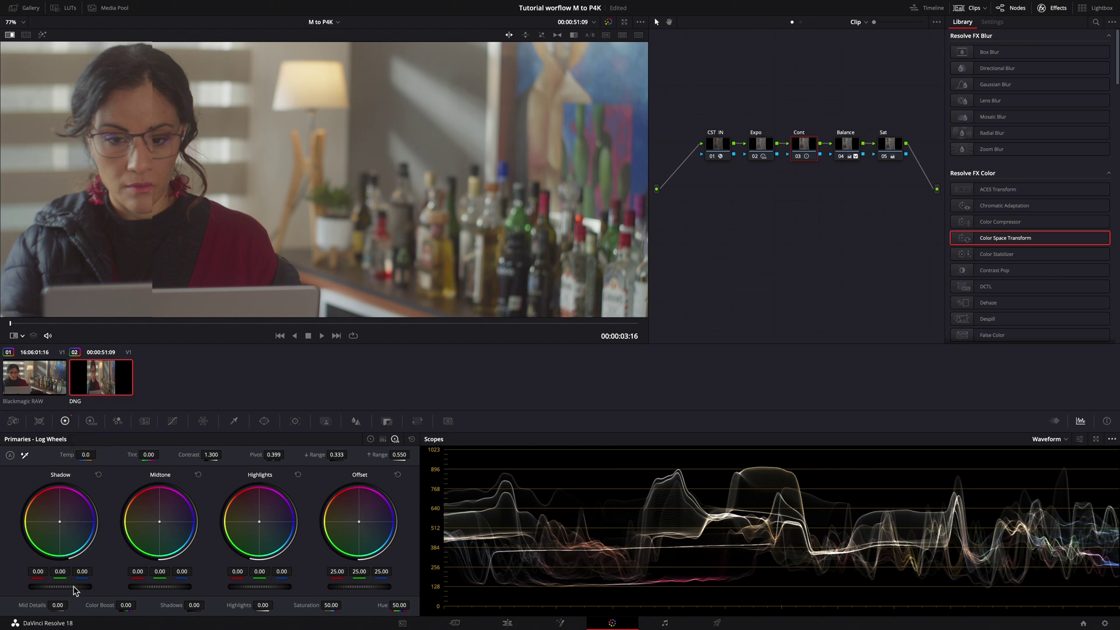
pyautogui.moveTo(74, 590); pyautogui.dragTo(49, 589)
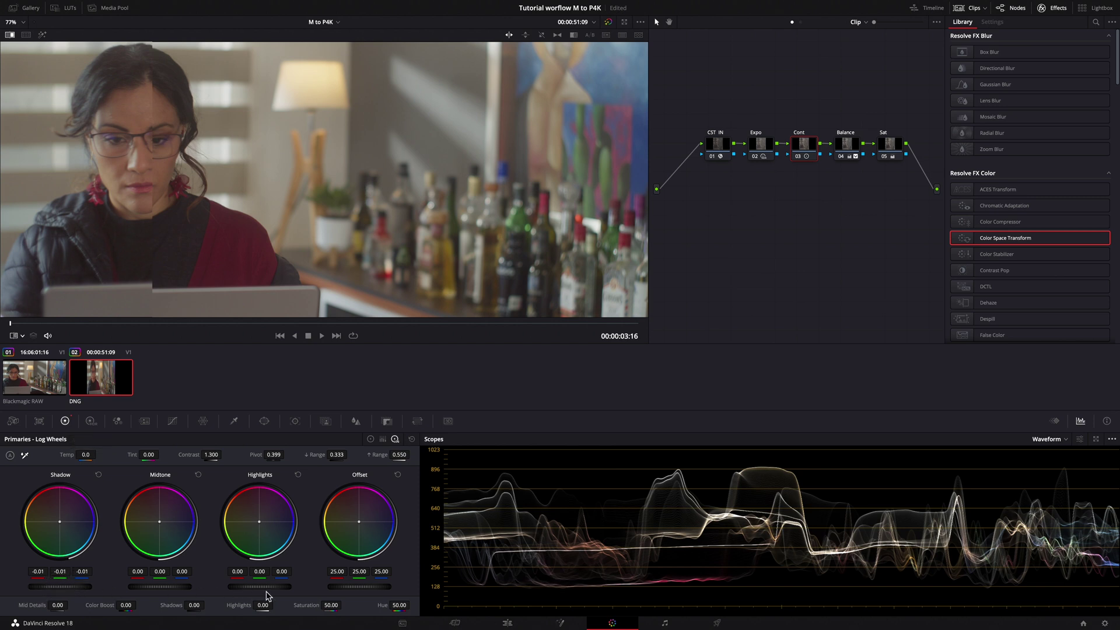
pyautogui.click(90, 421)
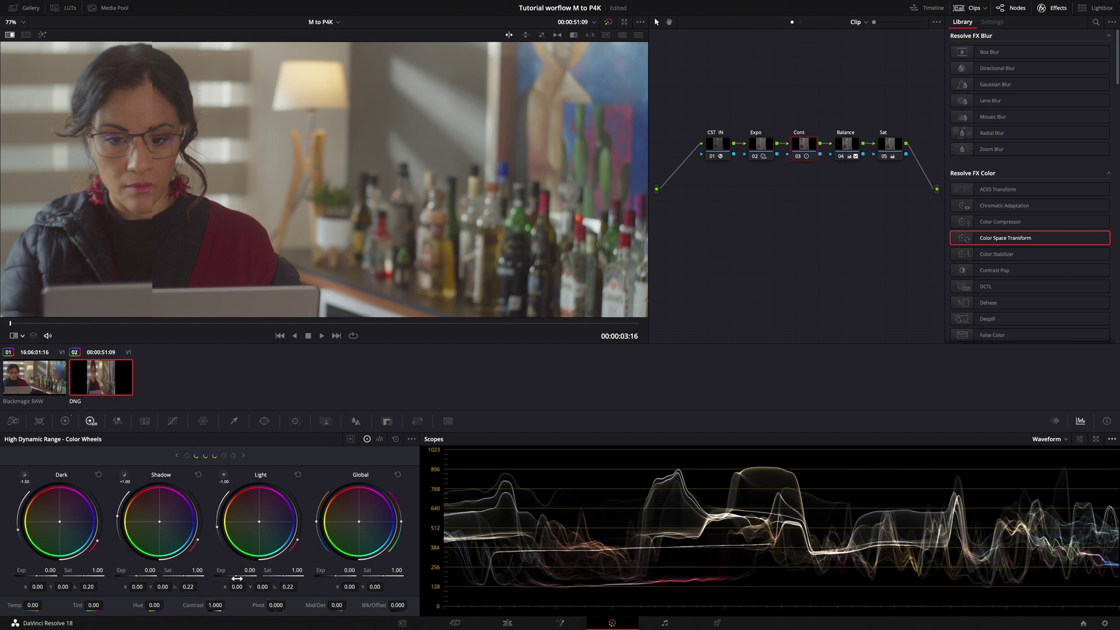
pyautogui.moveTo(247, 573); pyautogui.dragTo(200, 573)
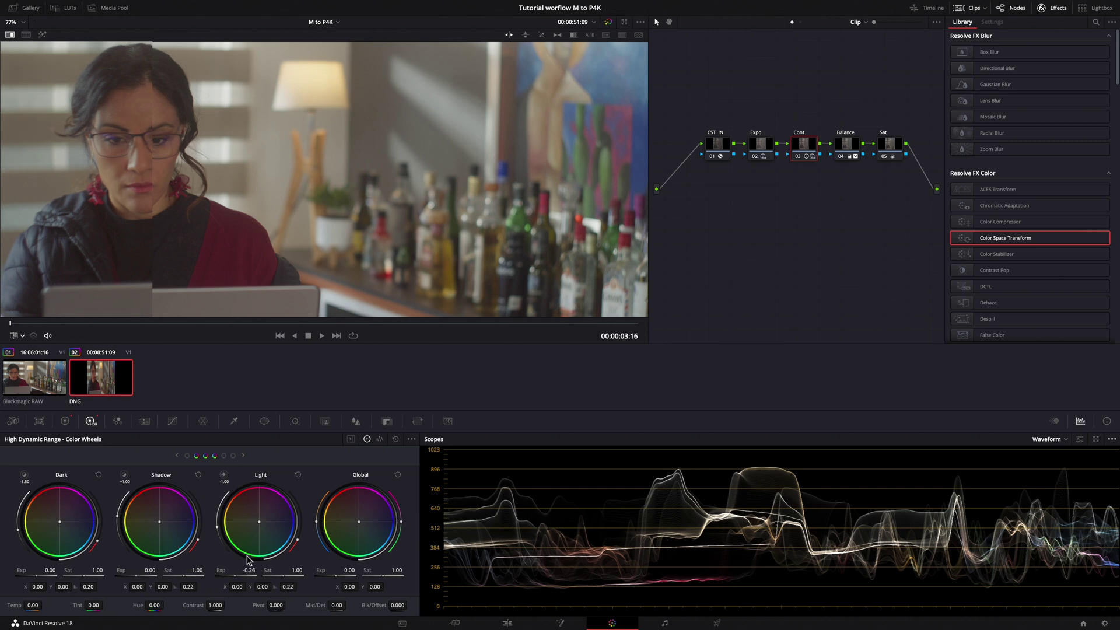
pyautogui.moveTo(154, 263); pyautogui.dragTo(317, 286)
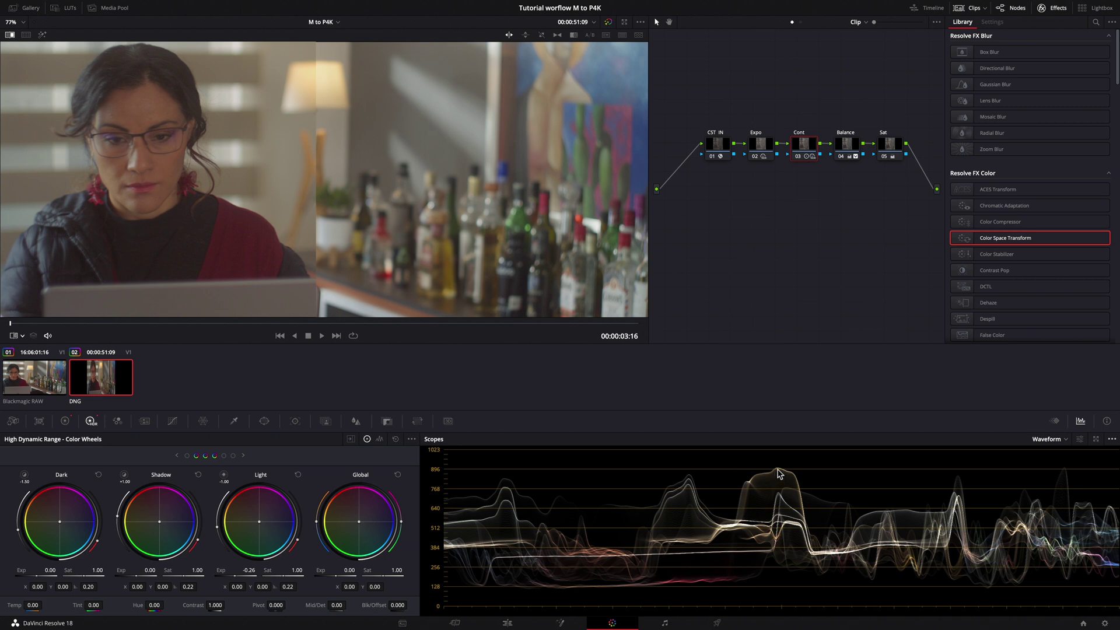
# - On the Expo node, set Light exposure to 0.56 and Highlight exposure to -0.60
pyautogui.click(759, 147)
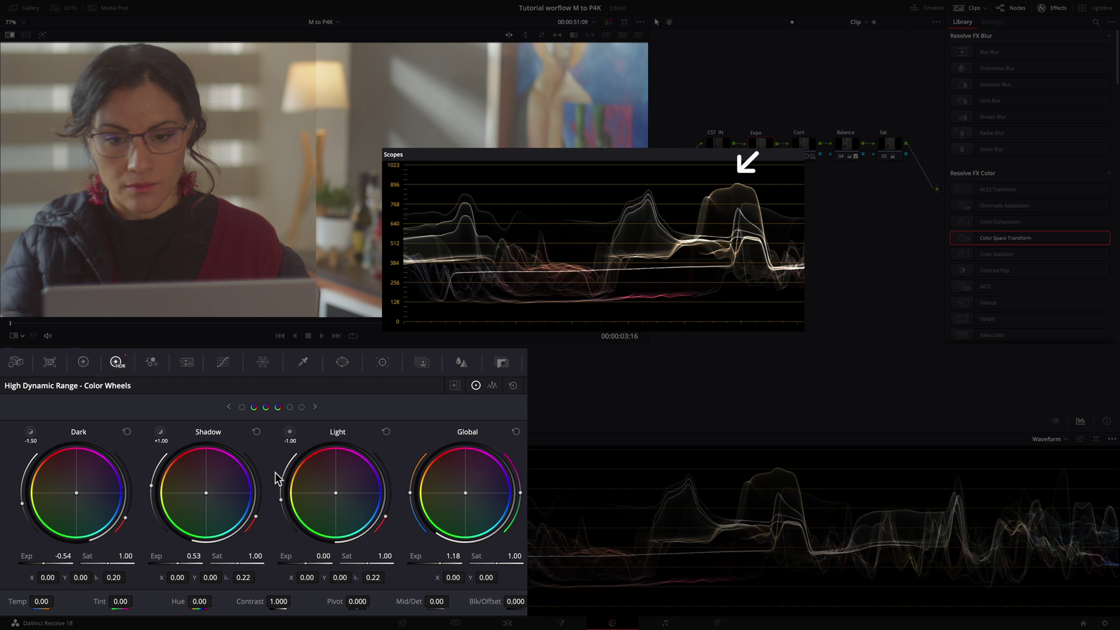
pyautogui.moveTo(323, 559); pyautogui.dragTo(438, 568)
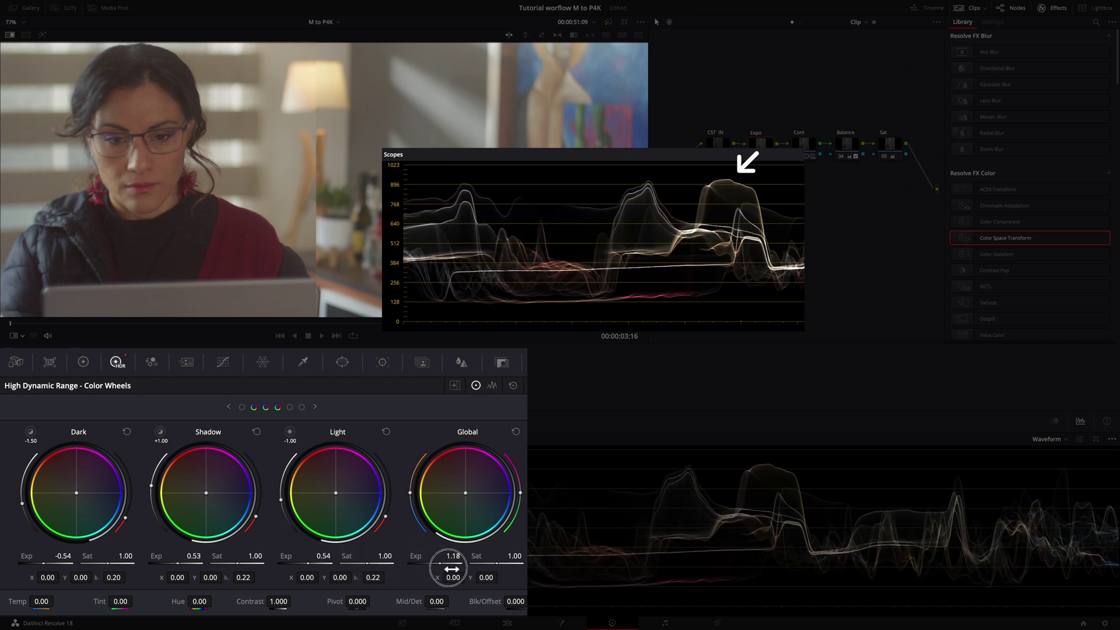
pyautogui.moveTo(321, 561); pyautogui.dragTo(323, 561)
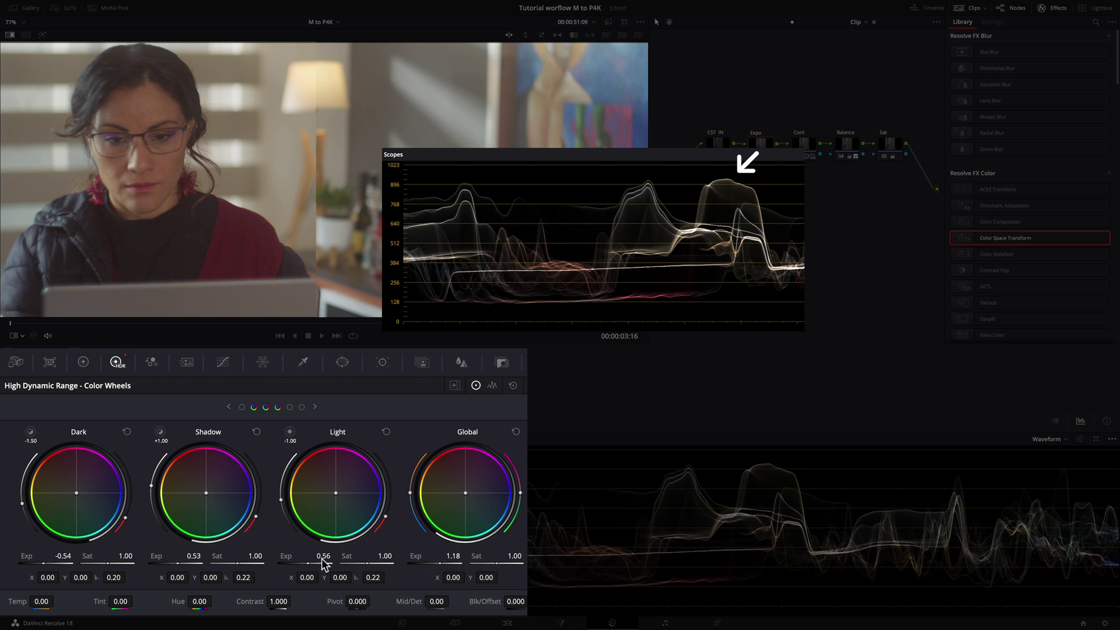
pyautogui.click(291, 407)
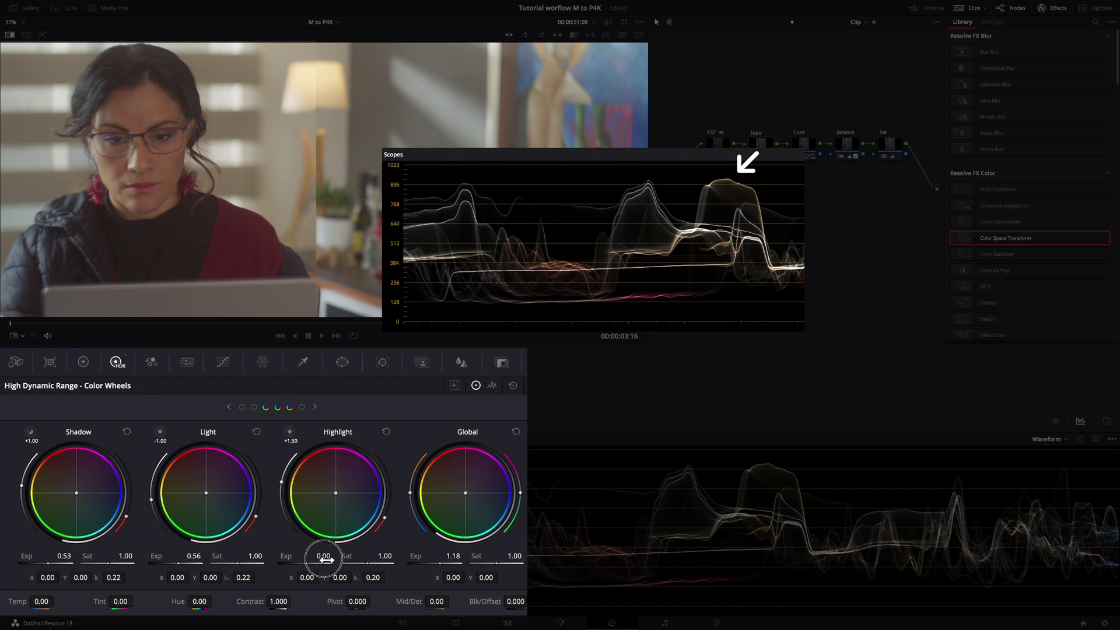
pyautogui.moveTo(326, 560); pyautogui.dragTo(185, 558)
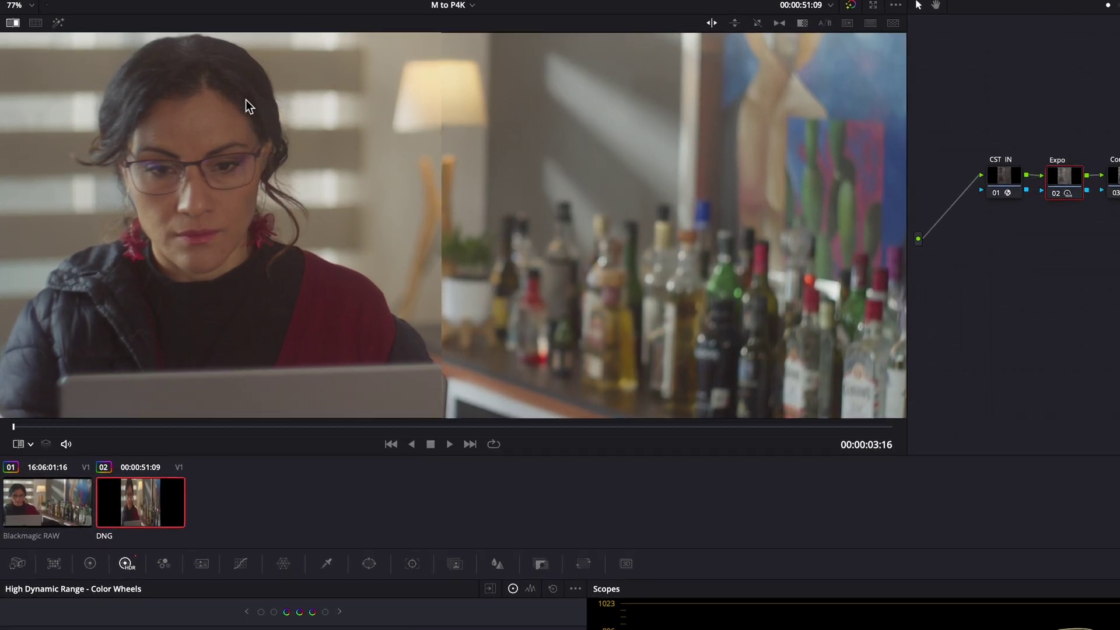
# - Turn off the image wipe and flip between the Blackmagic RAW and DNG clips
pyautogui.click(14, 24)
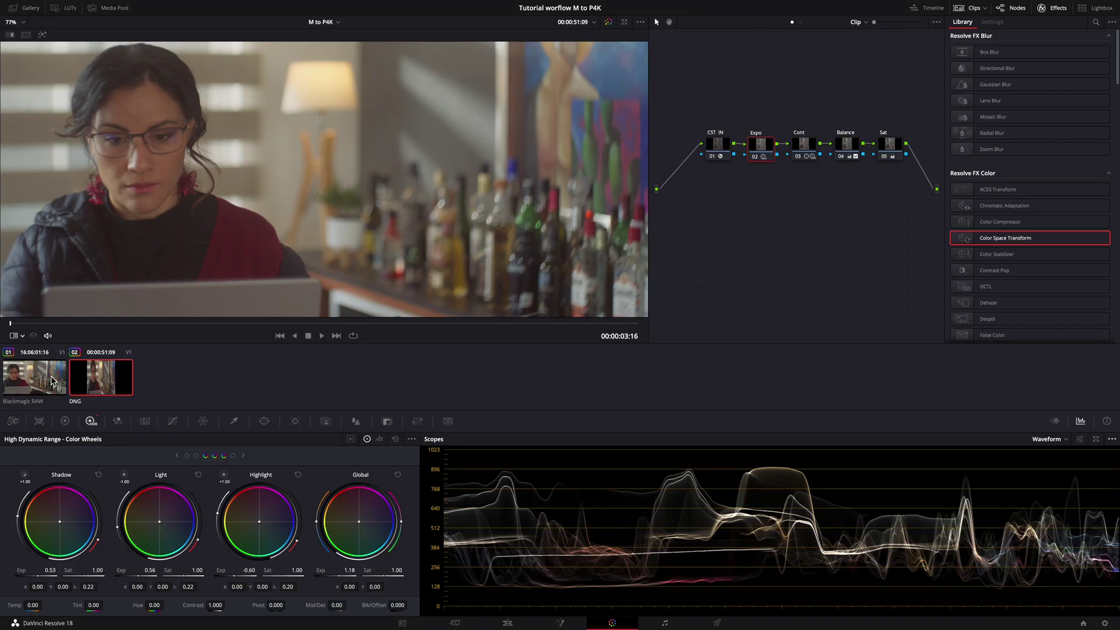
pyautogui.click(52, 380)
pyautogui.click(102, 385)
pyautogui.click(52, 379)
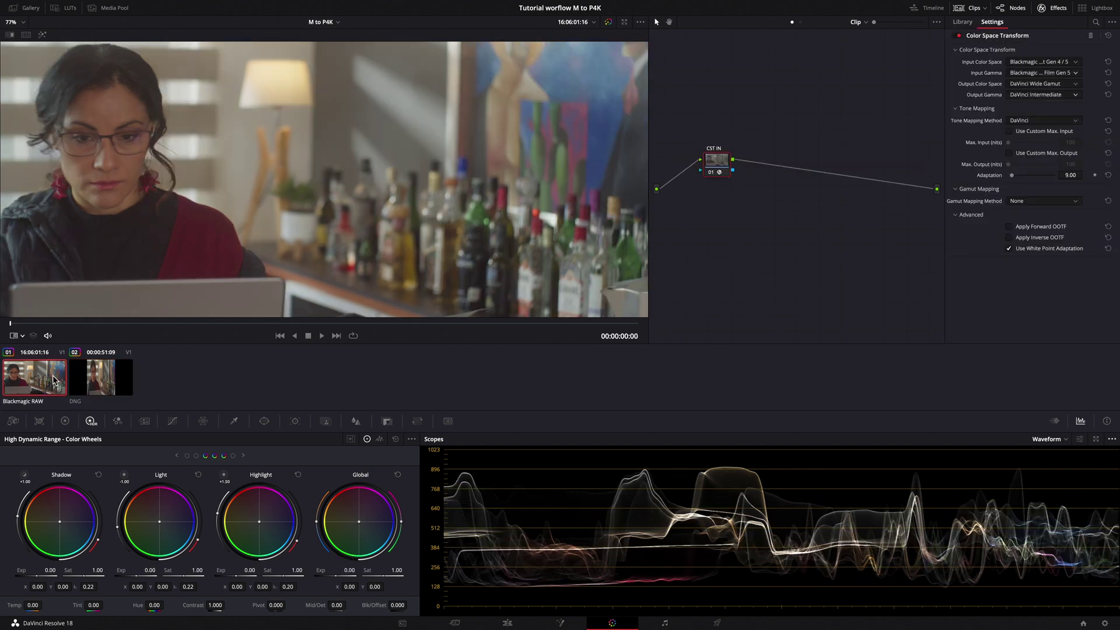
pyautogui.click(98, 381)
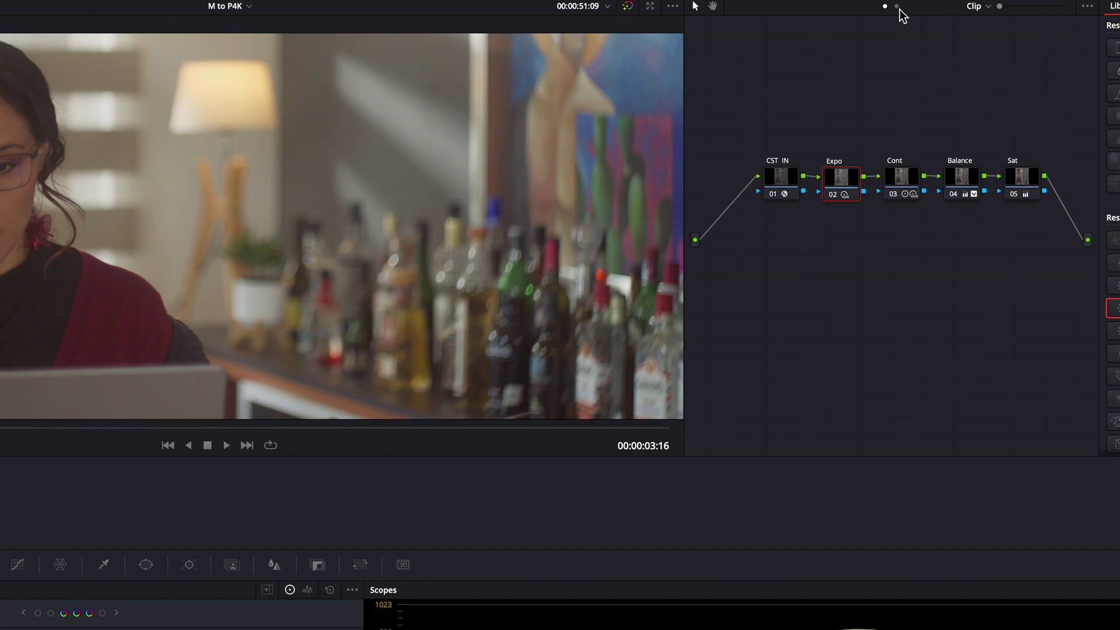
# - In the Timeline node graph, add three serial nodes ahead of CST OUT
pyautogui.click(896, 6)
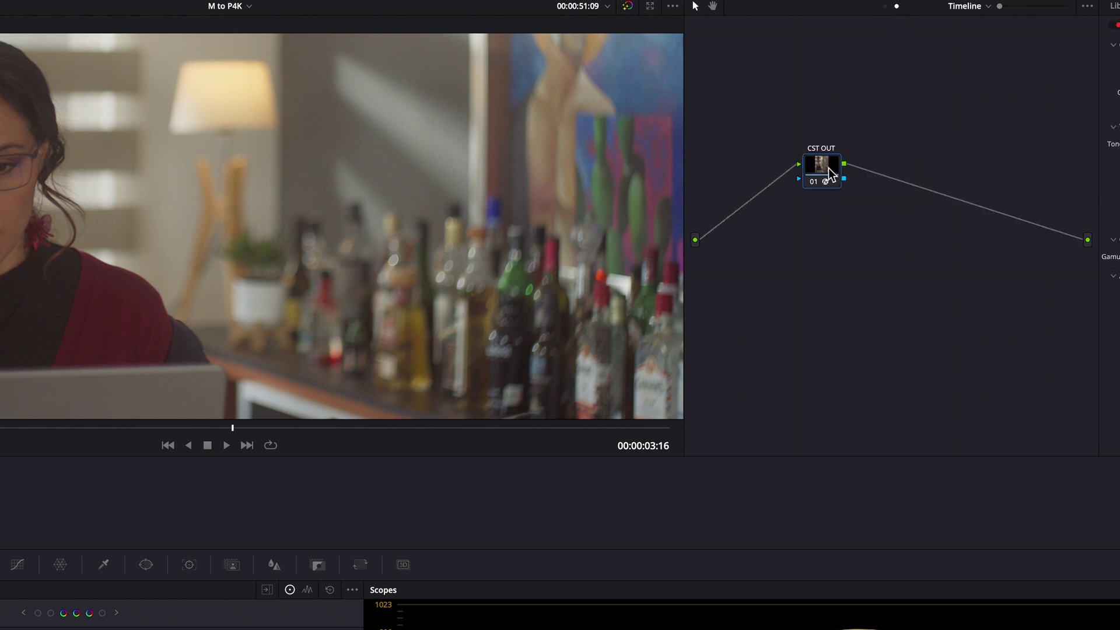
pyautogui.moveTo(829, 169); pyautogui.dragTo(891, 253)
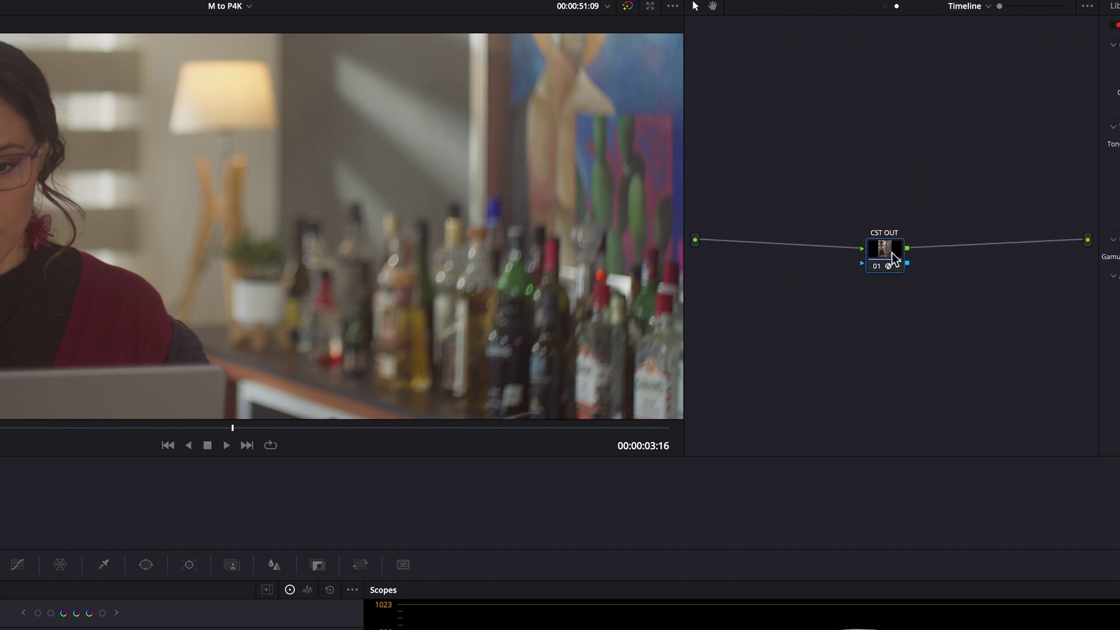
pyautogui.hotkey('shift', 's')
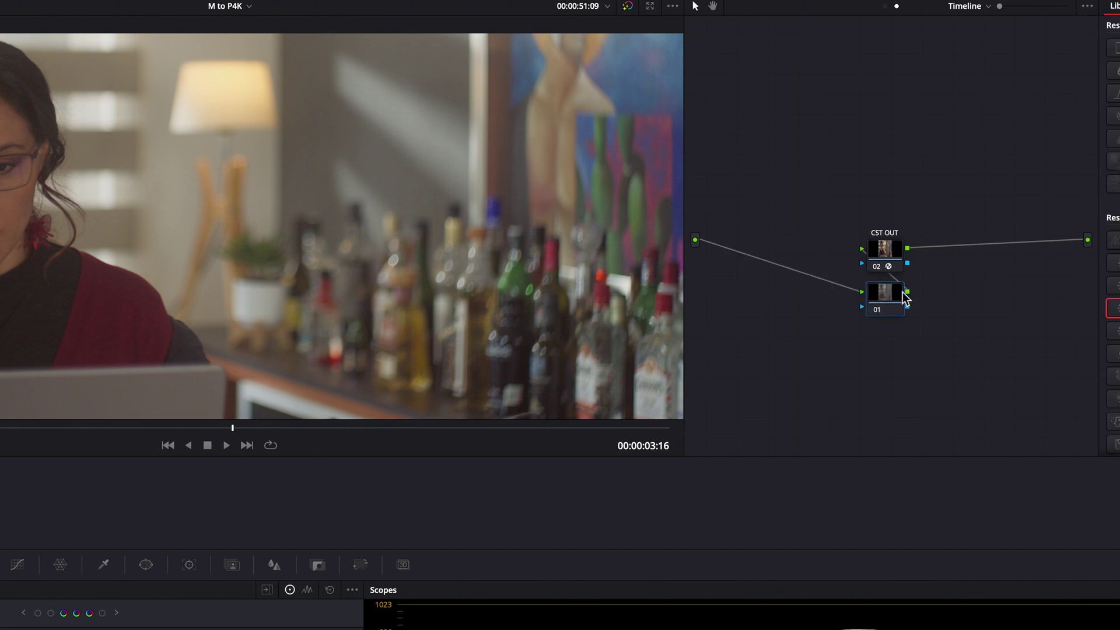
pyautogui.moveTo(904, 298); pyautogui.dragTo(796, 120)
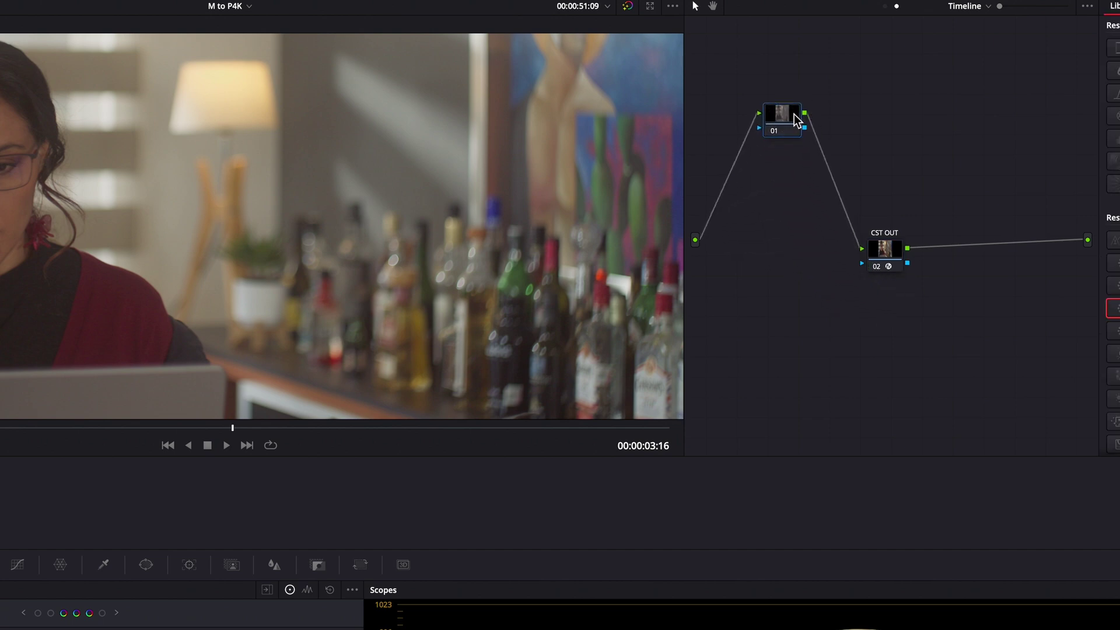
pyautogui.hotkey('alt', 's')
pyautogui.hotkey('alt', 's')
# - Label the nodes post-expo, post-cont and post-bal, then lower post-expo's global exposure
pyautogui.click(787, 126)
pyautogui.write('post-expo')
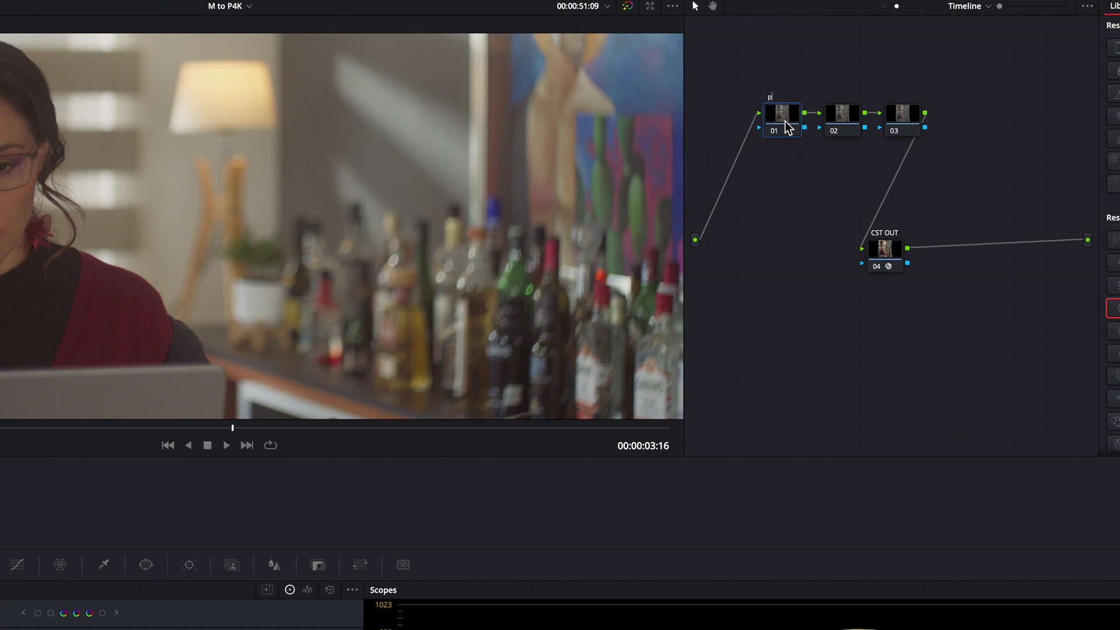
pyautogui.click(843, 124)
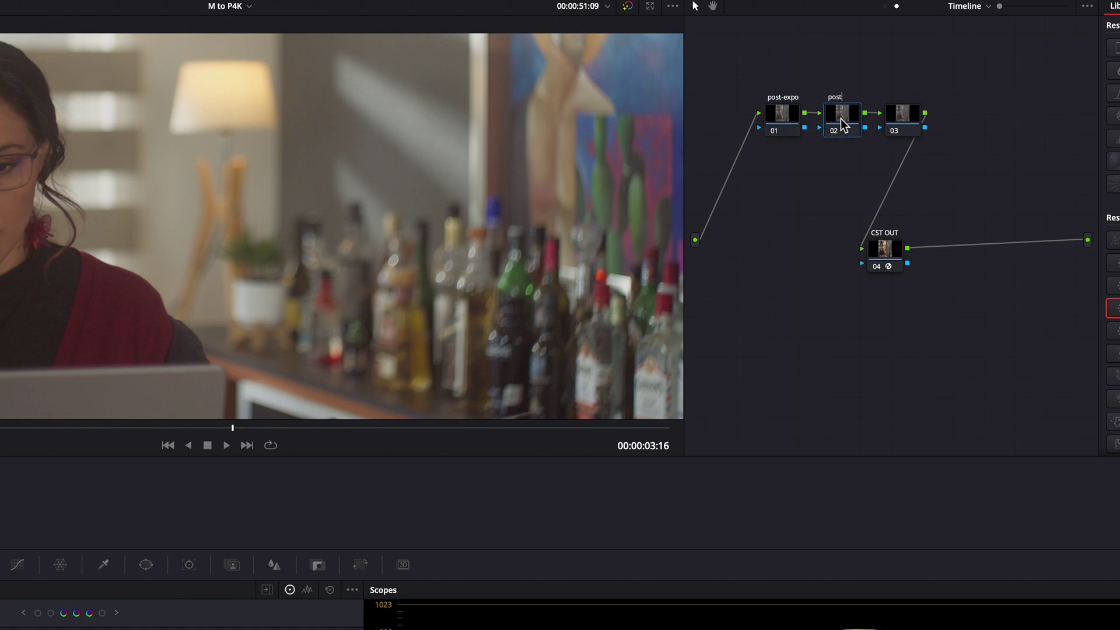
pyautogui.click(897, 124)
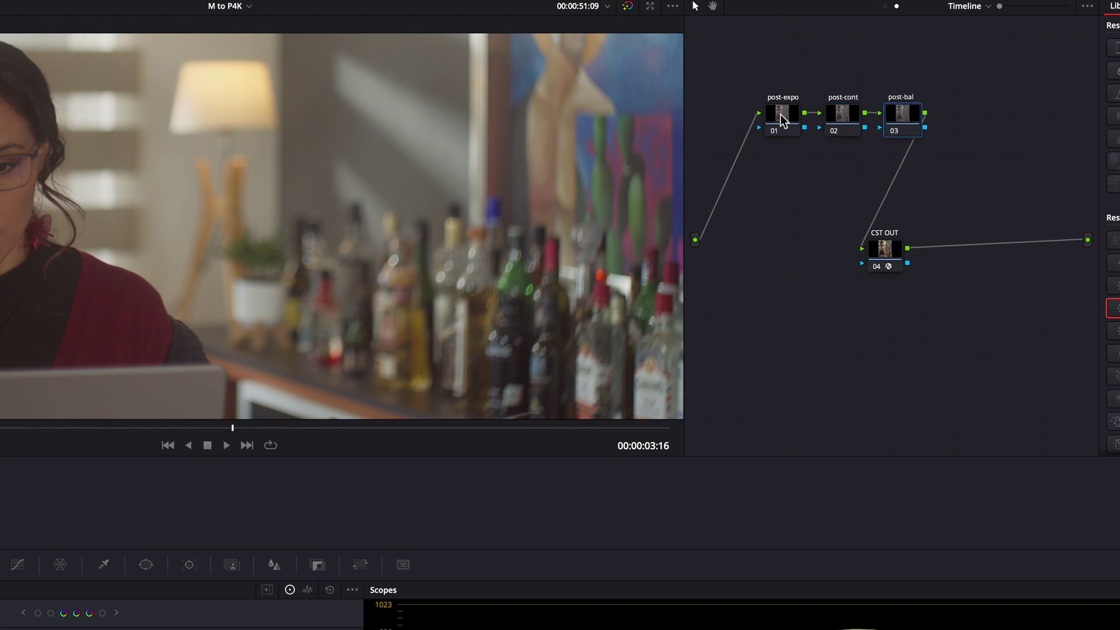
pyautogui.click(781, 116)
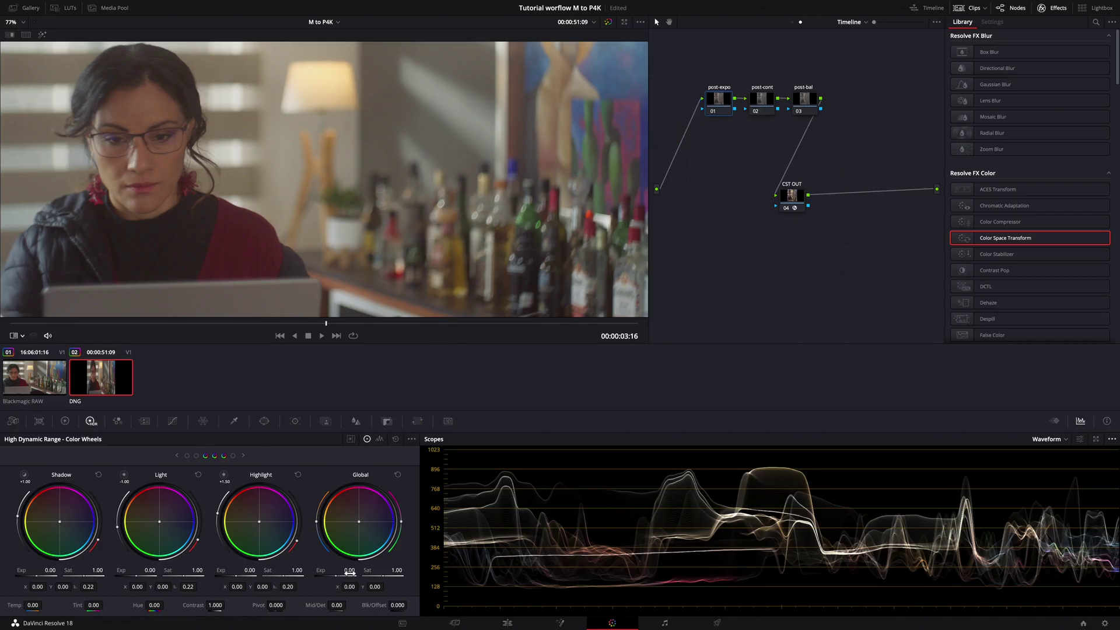
pyautogui.moveTo(349, 572); pyautogui.dragTo(315, 583)
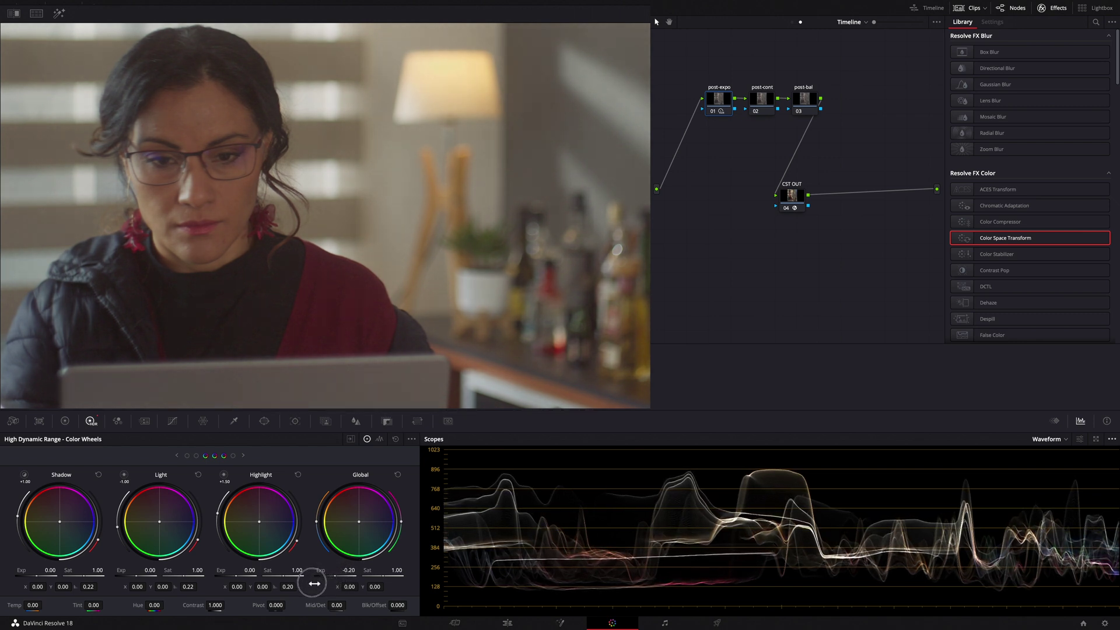
# - Lower post-cont's log Shadow to -0.12 and cool post-bal's Temp to -300
pyautogui.click(771, 104)
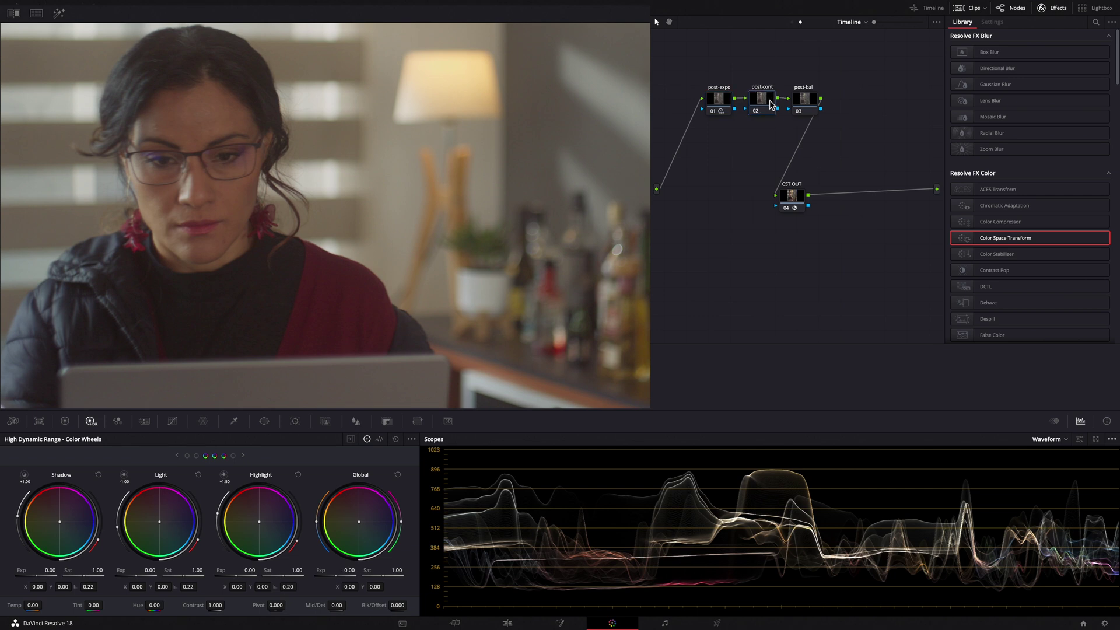
pyautogui.click(63, 422)
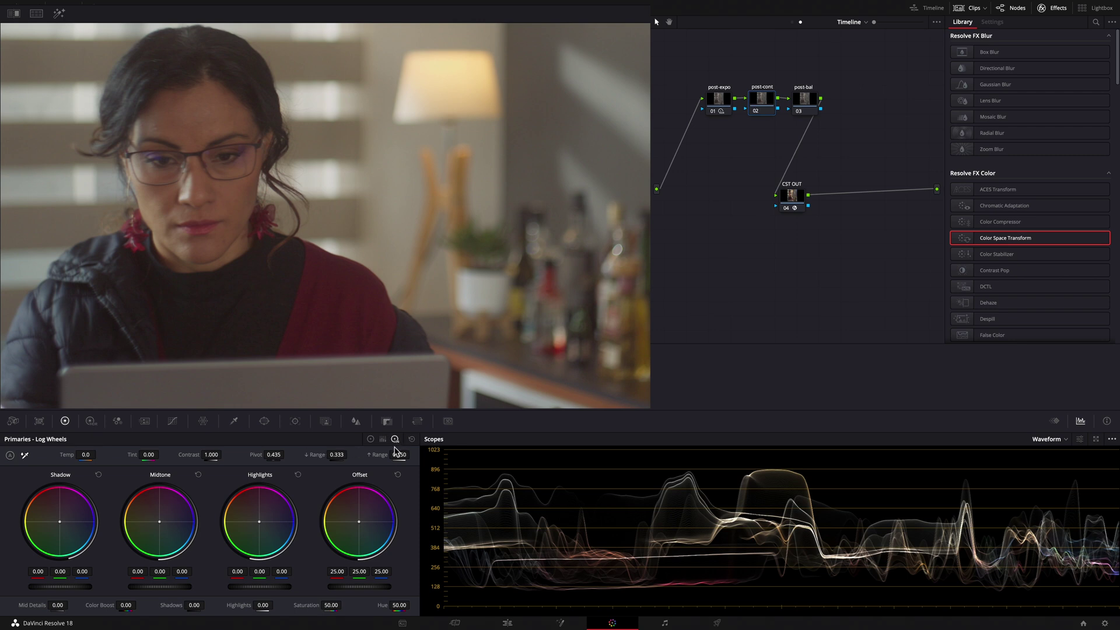
pyautogui.moveTo(73, 587); pyautogui.dragTo(22, 590)
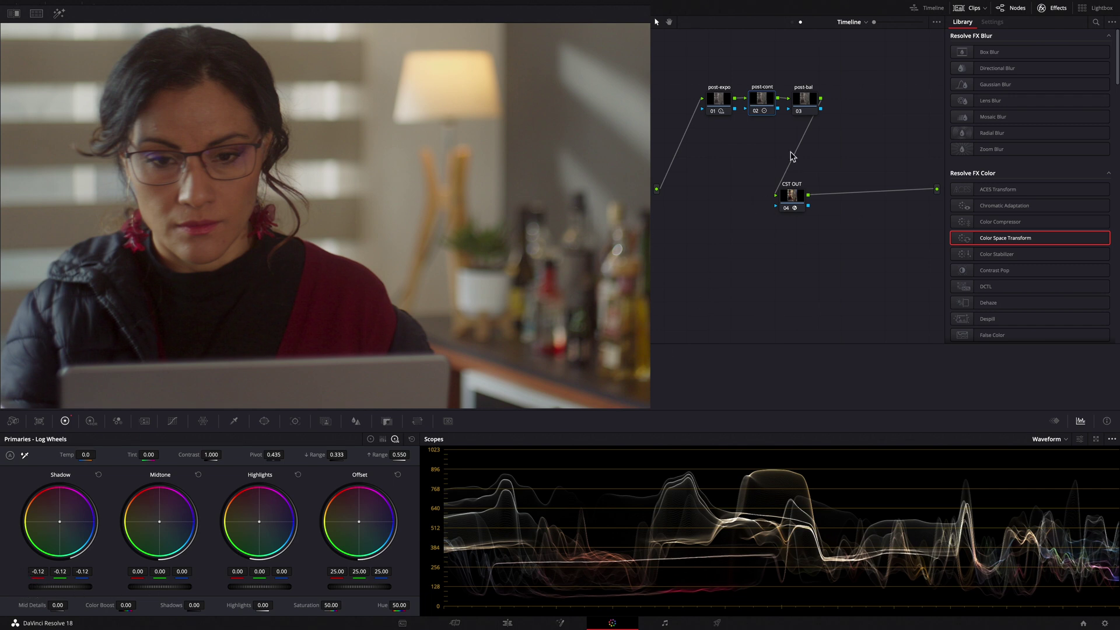
pyautogui.click(810, 112)
pyautogui.moveTo(93, 453); pyautogui.dragTo(72, 465)
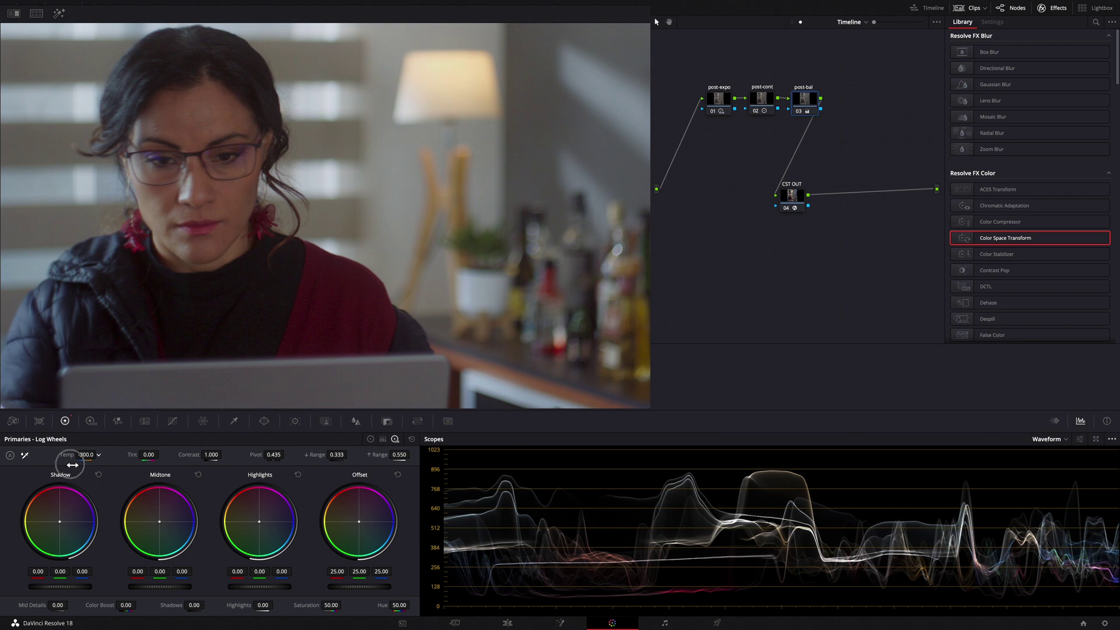
# - Exit the enlarged viewer and compare the DNG clip against the Blackmagic RAW clip
pyautogui.hotkey('alt', 'f')
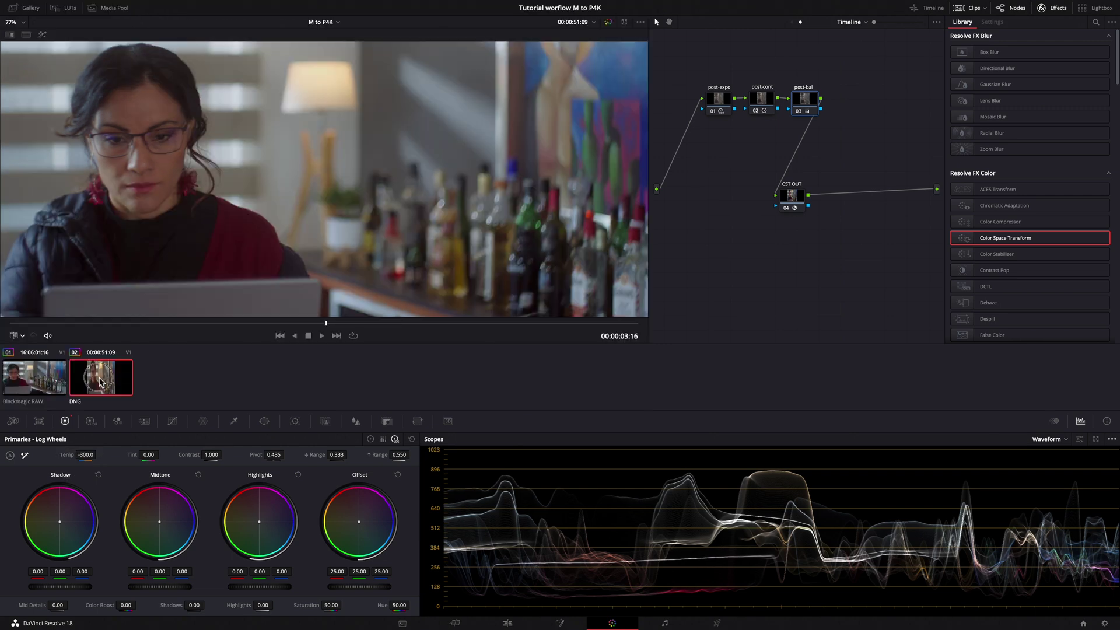
pyautogui.click(44, 383)
pyautogui.click(100, 382)
# - Choose Cineon Film Log as CST OUT's Output Gamma, then add serial node 05 after it
pyautogui.click(801, 204)
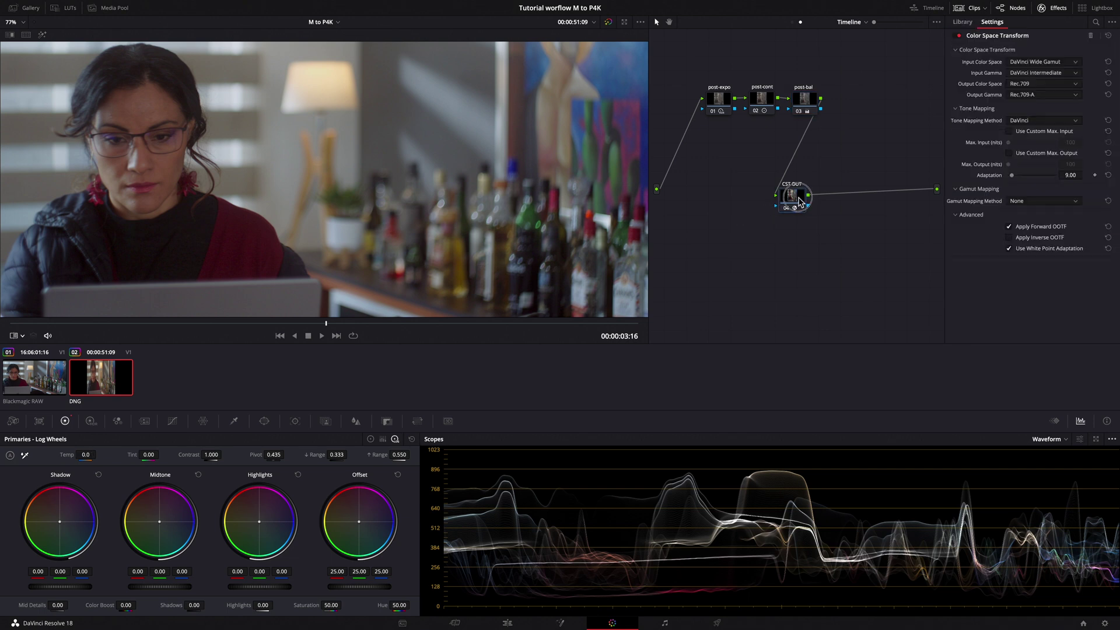
pyautogui.moveTo(796, 204); pyautogui.dragTo(745, 210)
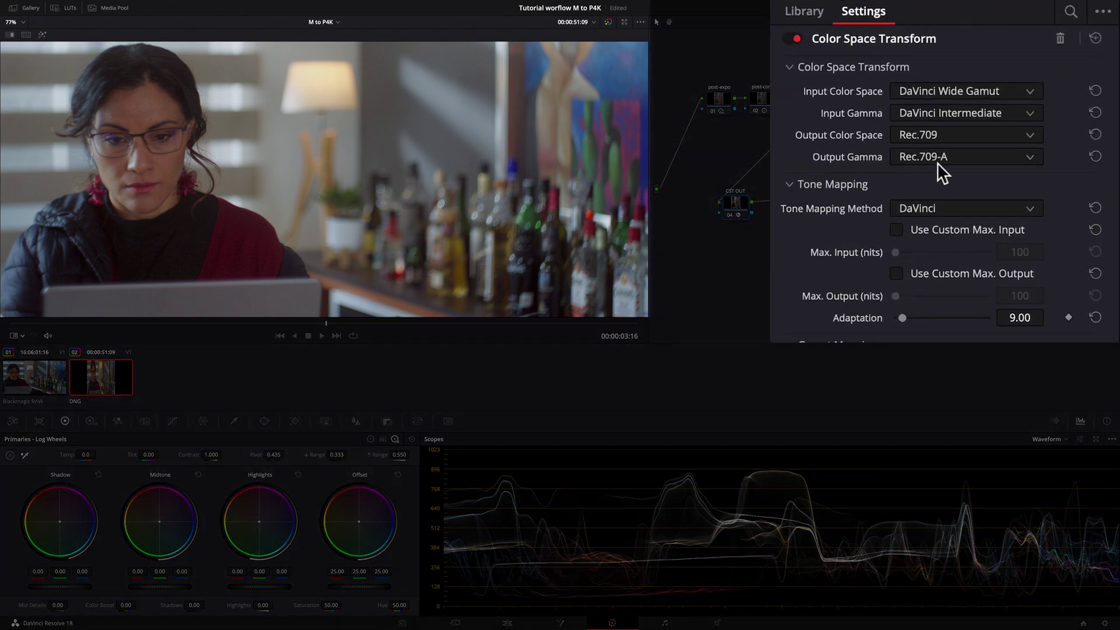
pyautogui.click(1029, 95)
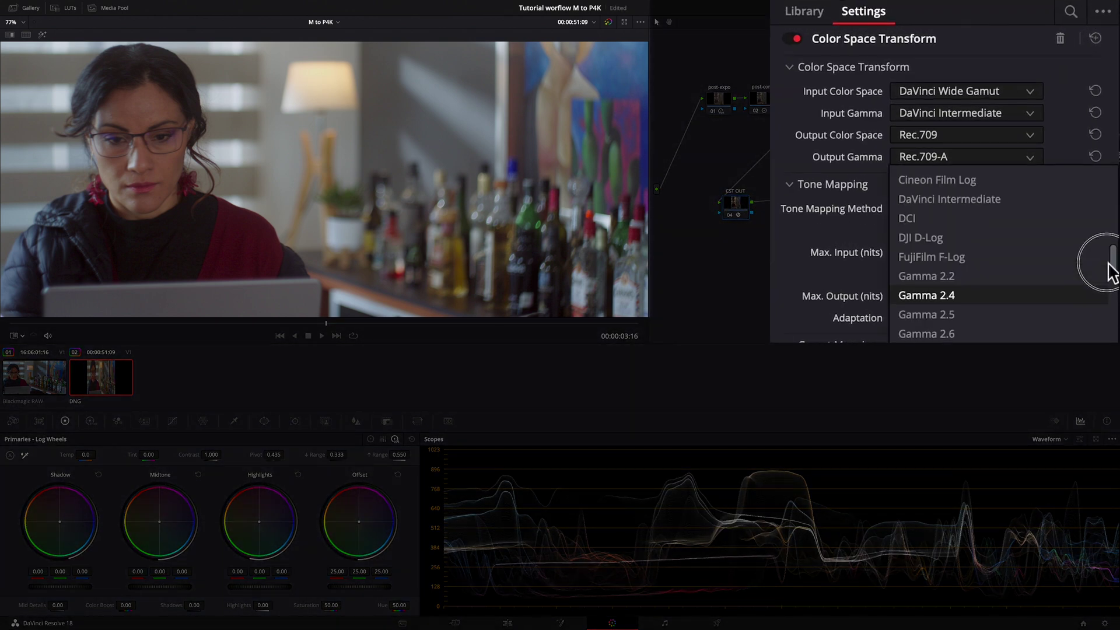
pyautogui.scroll(-1, 1115, 152)
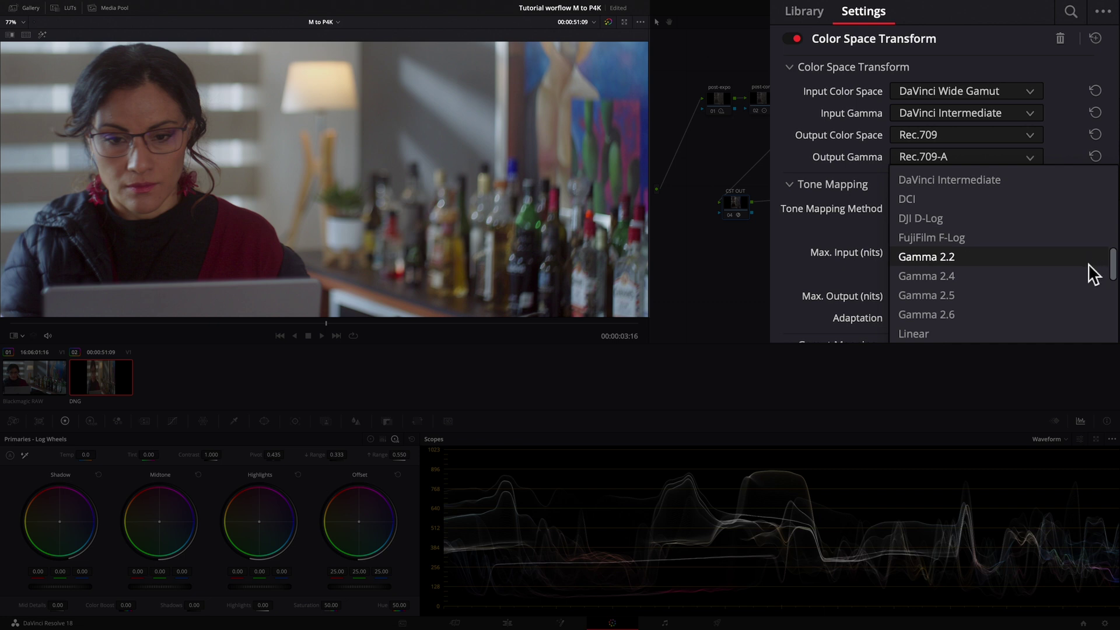
pyautogui.scroll(3, 1117, 273)
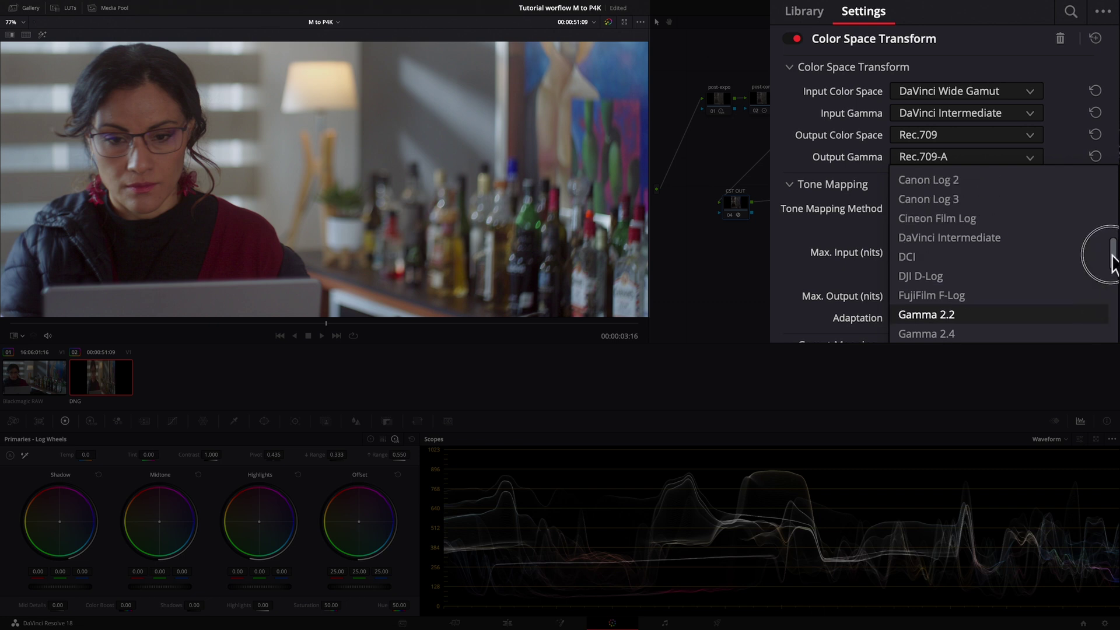
pyautogui.click(931, 224)
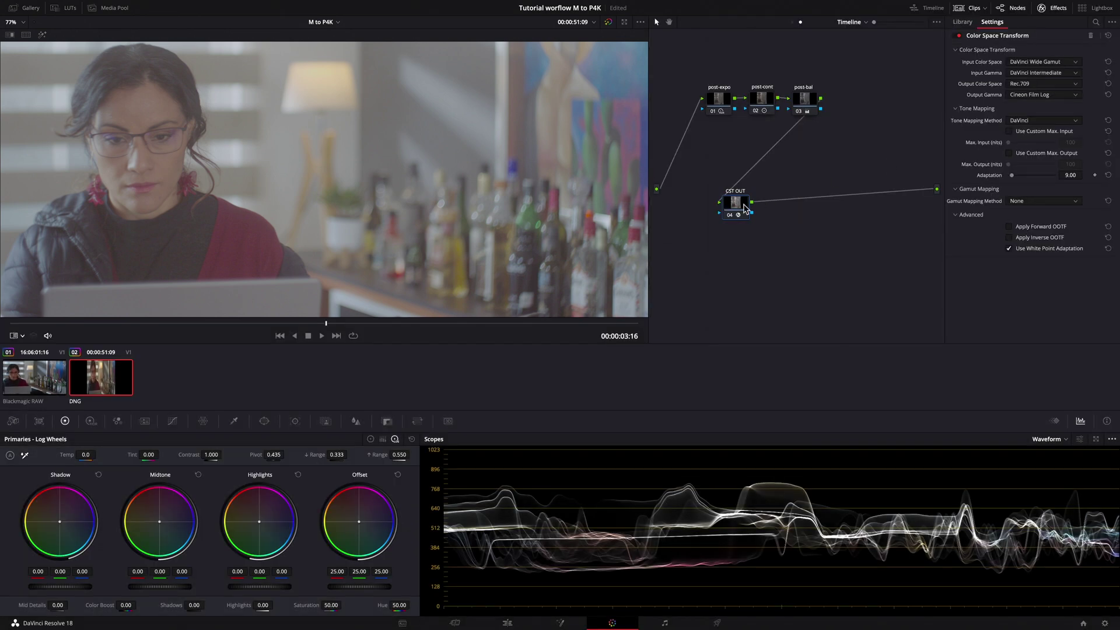
pyautogui.hotkey('alt', 's')
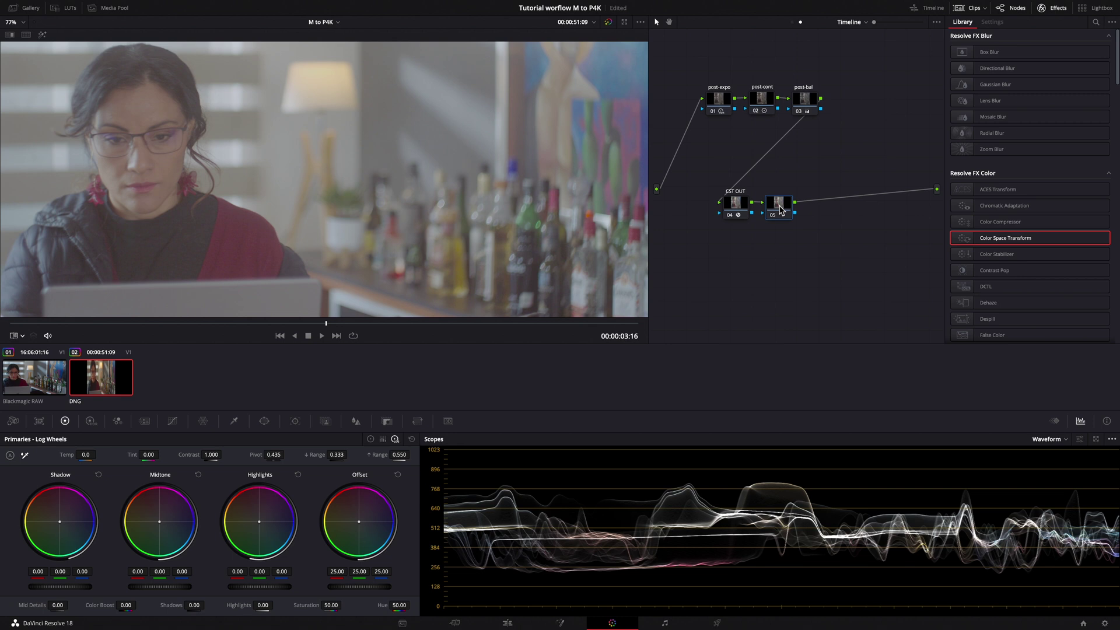
# - Apply the FilmicPro Rec709 Kodak 2383 D60 LUT to node 05
pyautogui.rightClick(780, 208)
pyautogui.moveTo(807, 301)
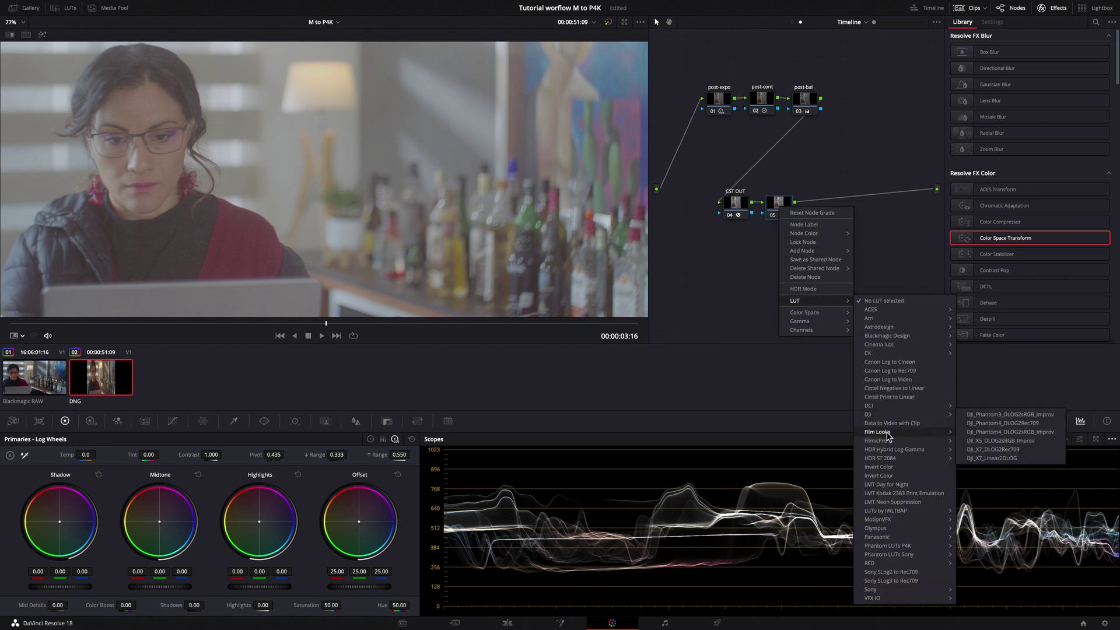
pyautogui.moveTo(894, 442)
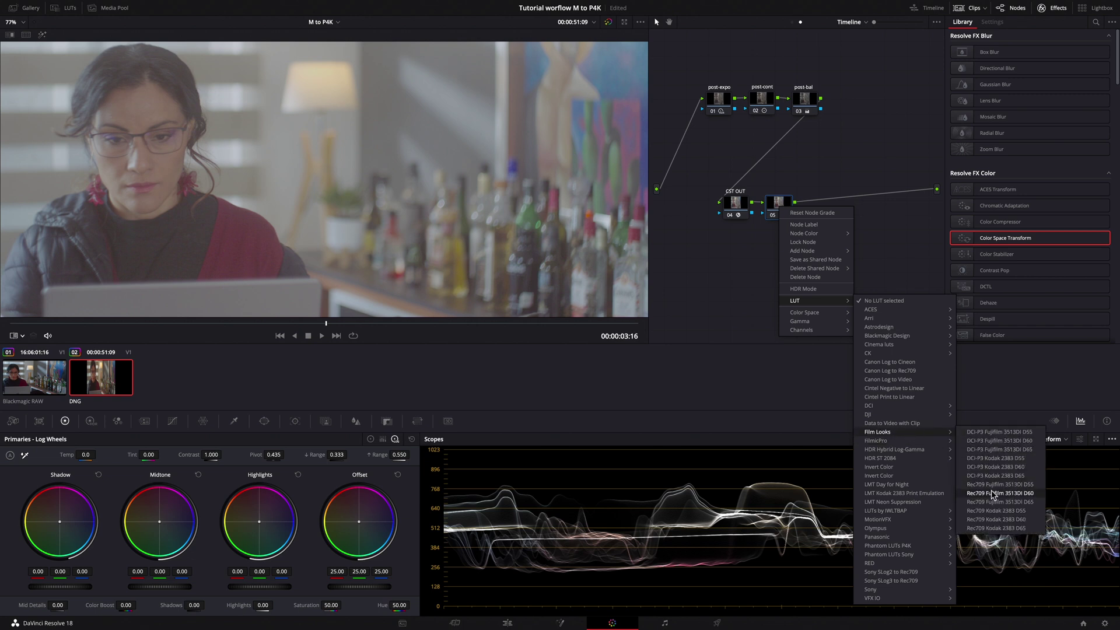
pyautogui.click(994, 519)
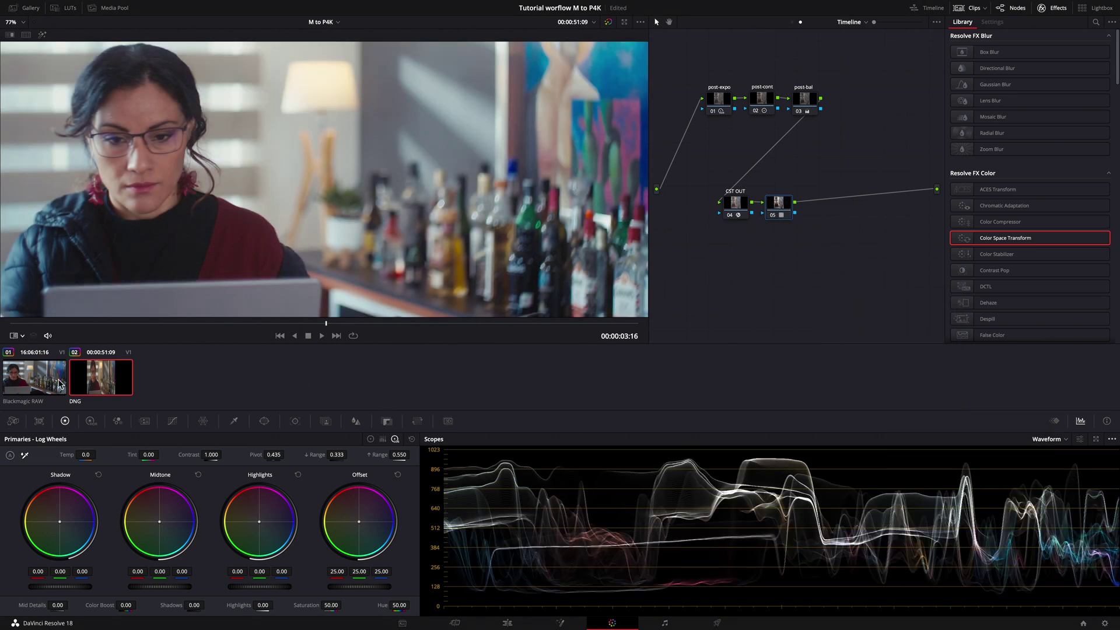
# - Flip twice between the Blackmagic RAW reference and the graded DNG clip
pyautogui.click(58, 382)
pyautogui.click(96, 382)
pyautogui.click(57, 382)
pyautogui.click(107, 382)
pyautogui.click(1047, 440)
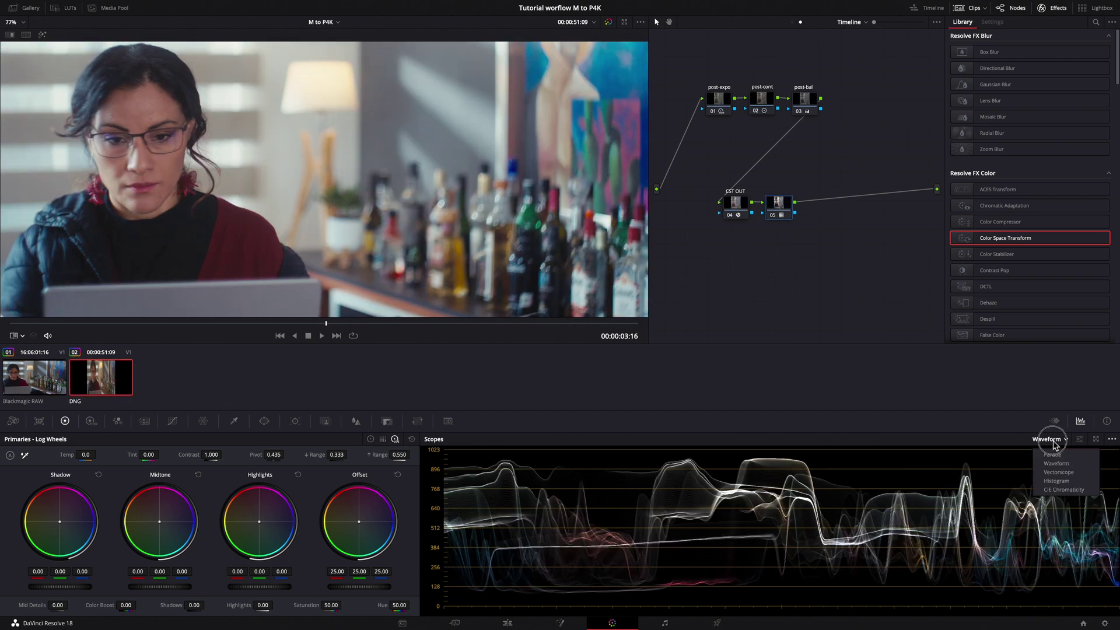
# - Switch the scope to Vectorscope and put the viewer into colour sampling mode
pyautogui.click(1058, 472)
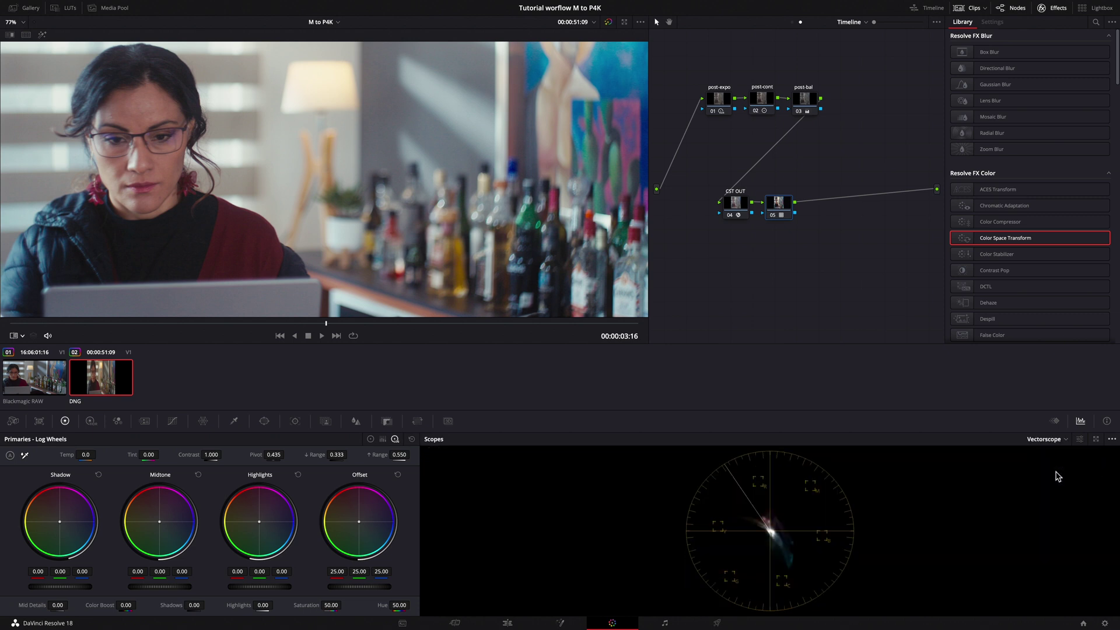
pyautogui.click(22, 337)
pyautogui.click(29, 357)
# - Reset node 05's grade to remove the Kodak 2383 LUT
pyautogui.rightClick(773, 214)
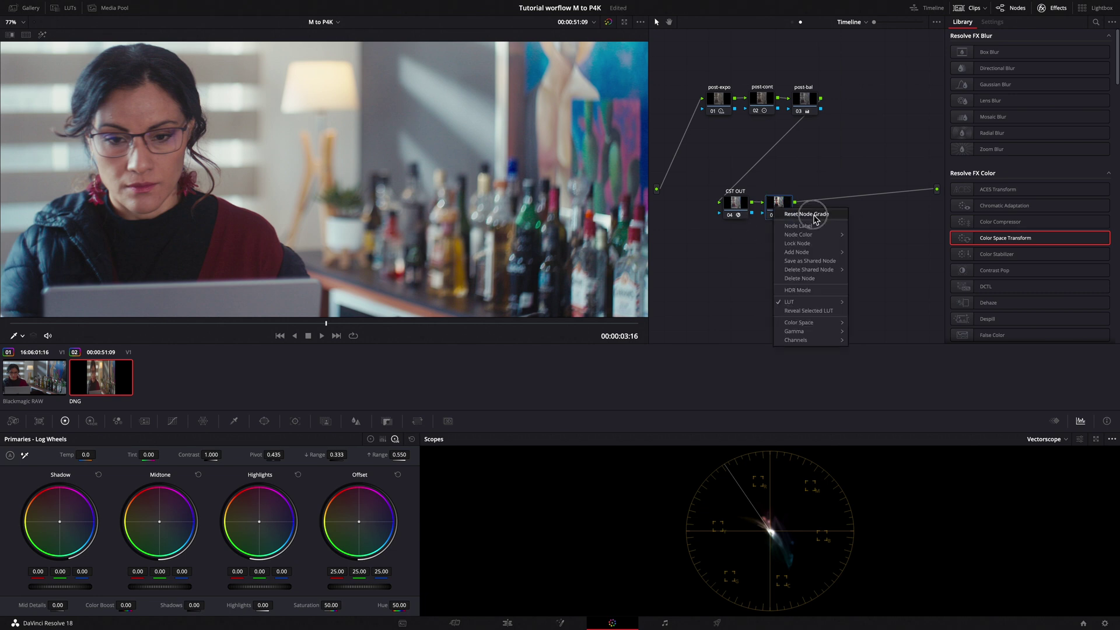
pyautogui.click(815, 217)
pyautogui.click(739, 210)
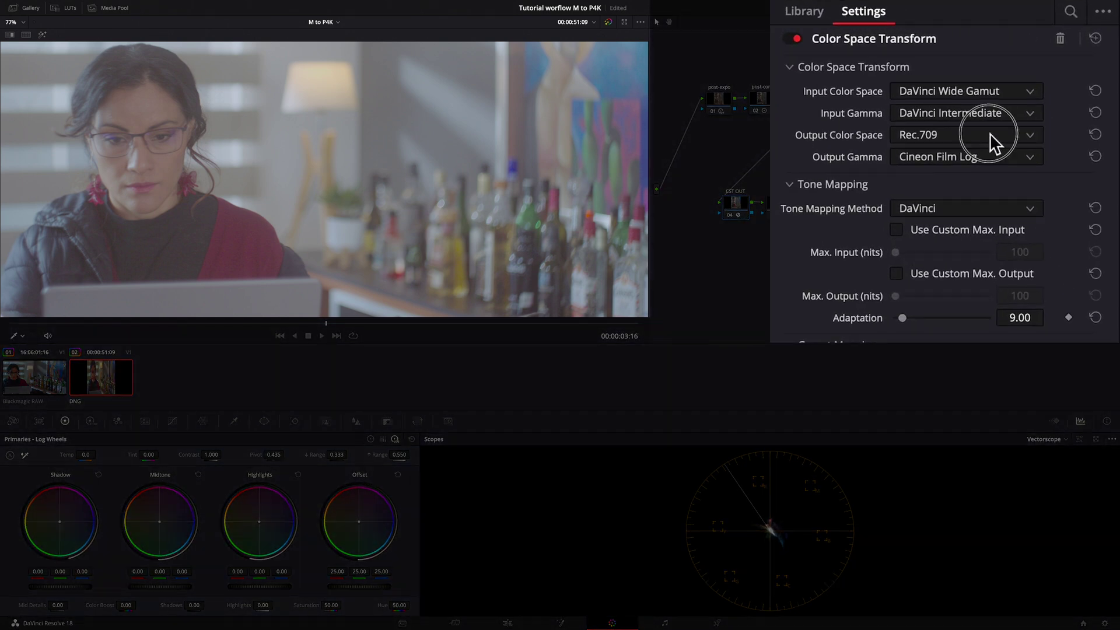
# - In CST OUT, choose Blackmagic Design Wide Gamut Gen 4/5 output space and Blackmagic Design Film Gen 5 gamma
pyautogui.click(1056, 83)
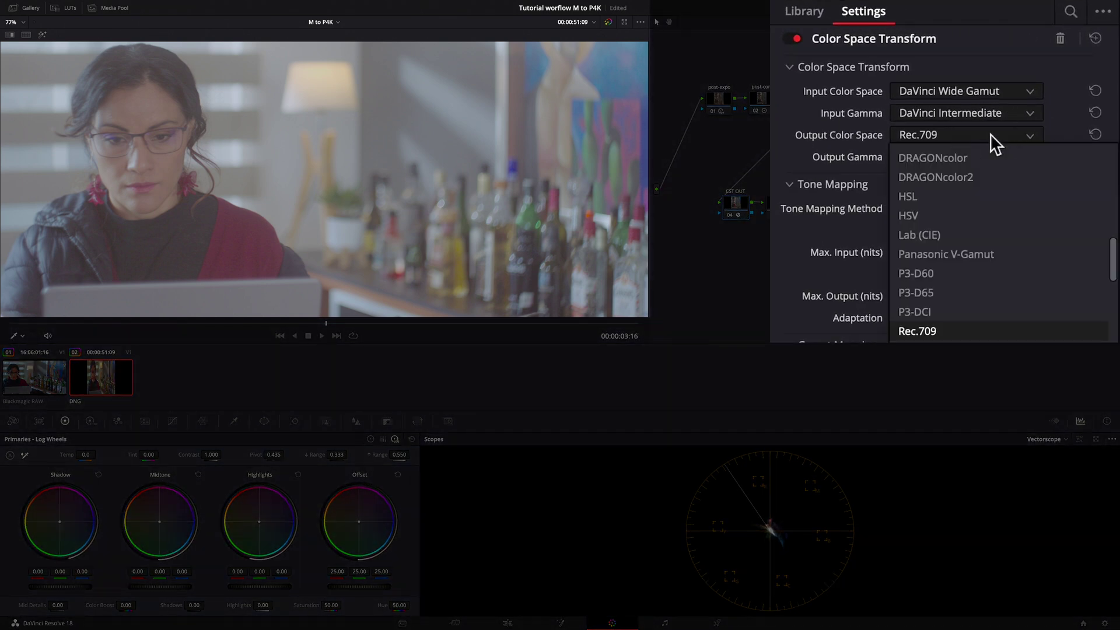
pyautogui.moveTo(1112, 270); pyautogui.dragTo(1113, 225)
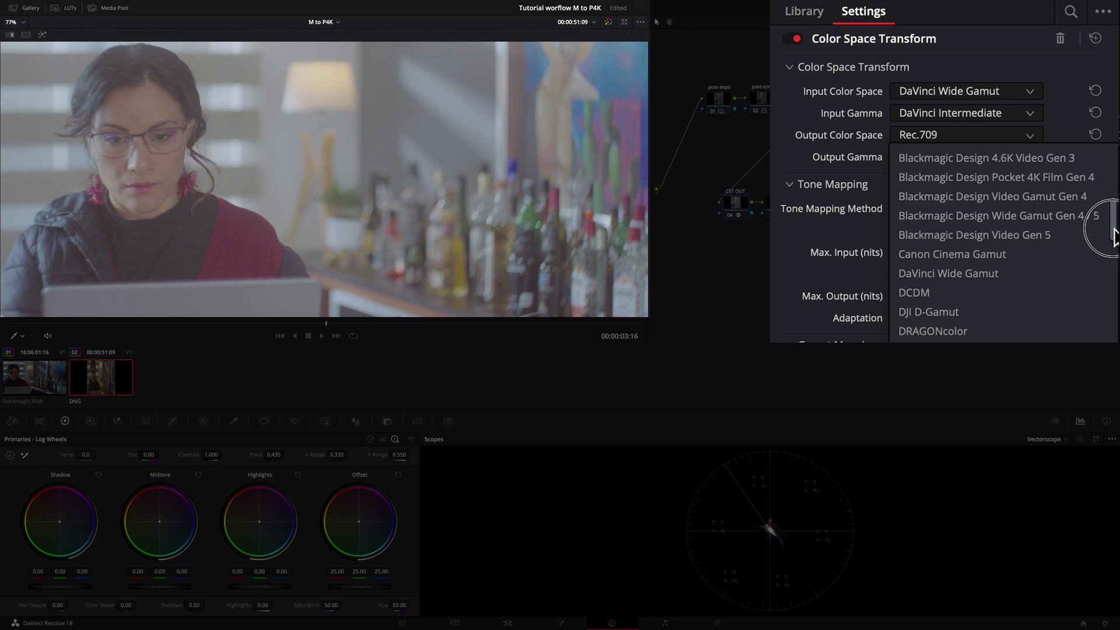
pyautogui.click(1072, 217)
pyautogui.click(982, 157)
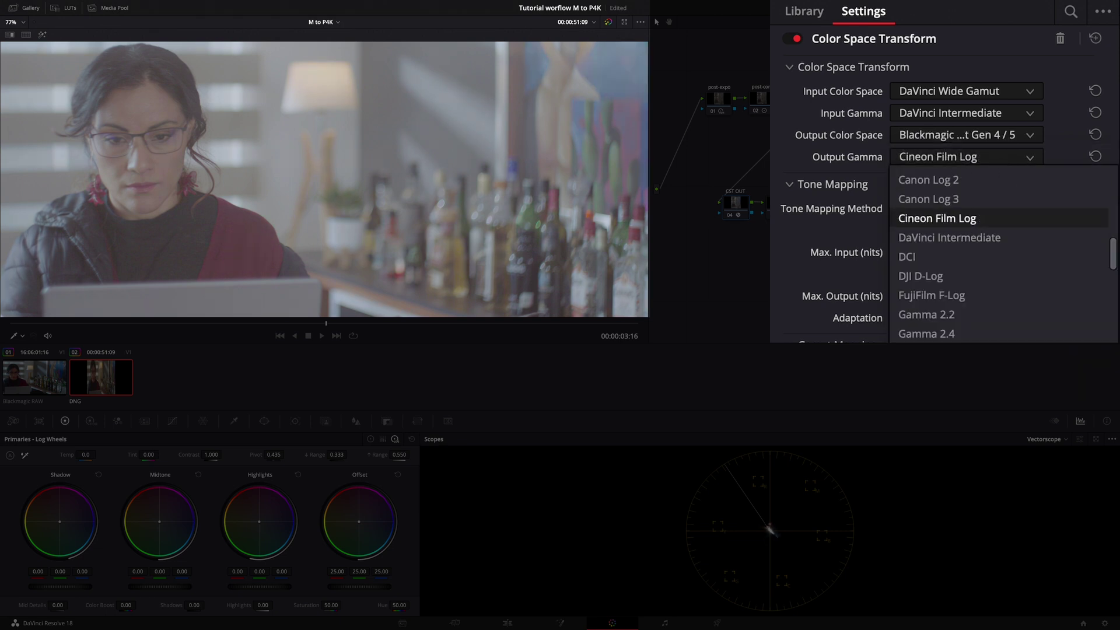
pyautogui.moveTo(1111, 259); pyautogui.dragTo(1109, 240)
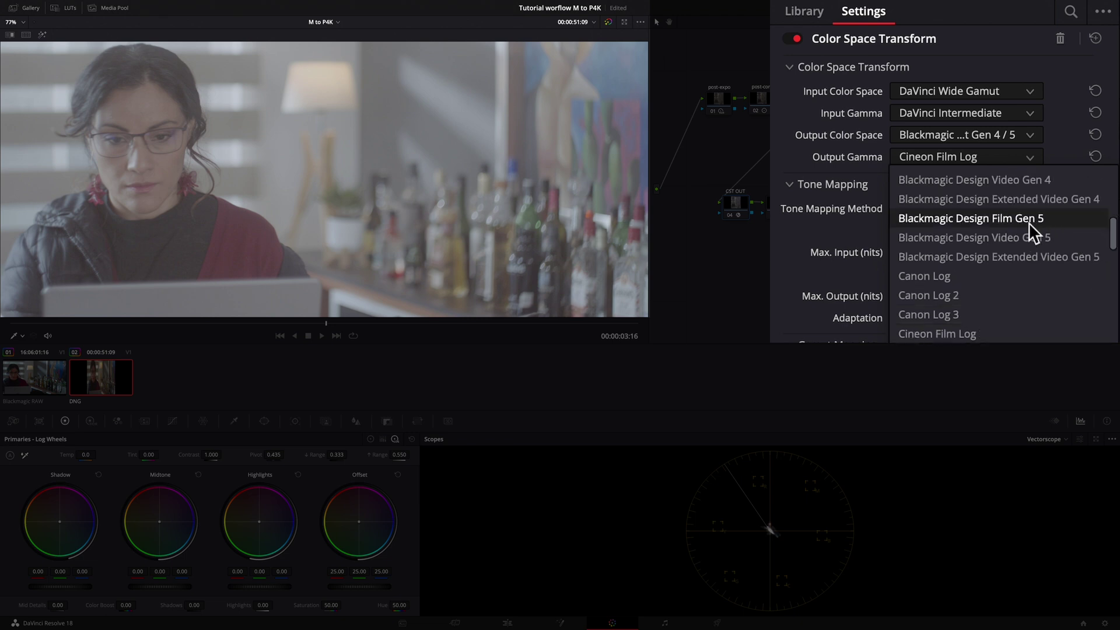
pyautogui.click(968, 220)
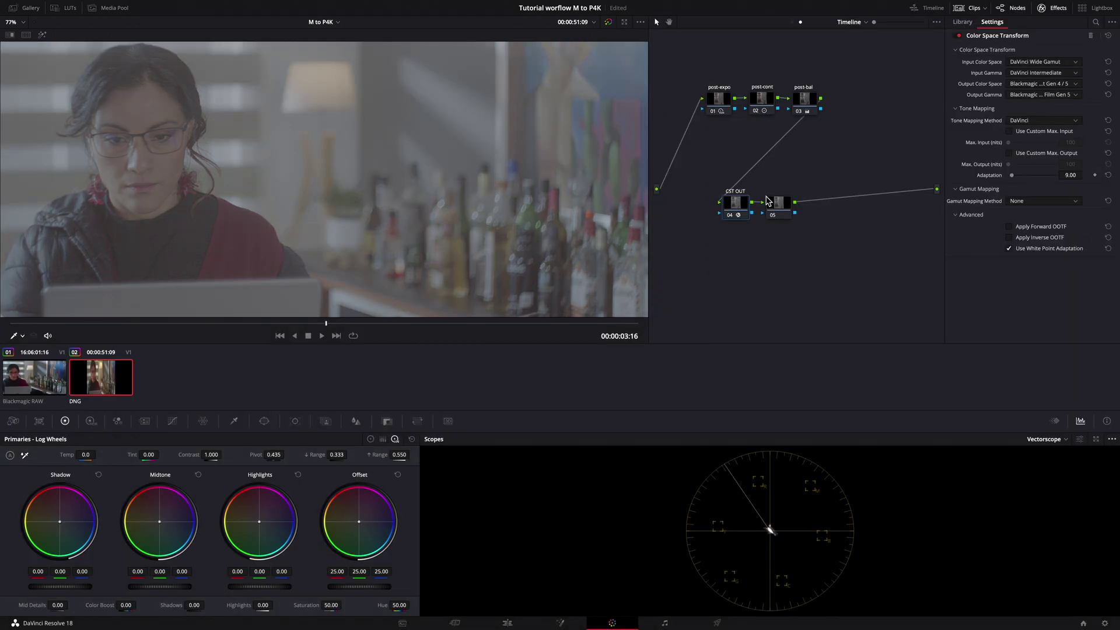
# - Apply the Phantom LUTs P4K Film Luts Gen 5 Colour 'P4k Eastman Gen5' LUT to node 05
pyautogui.click(775, 205)
pyautogui.rightClick(775, 206)
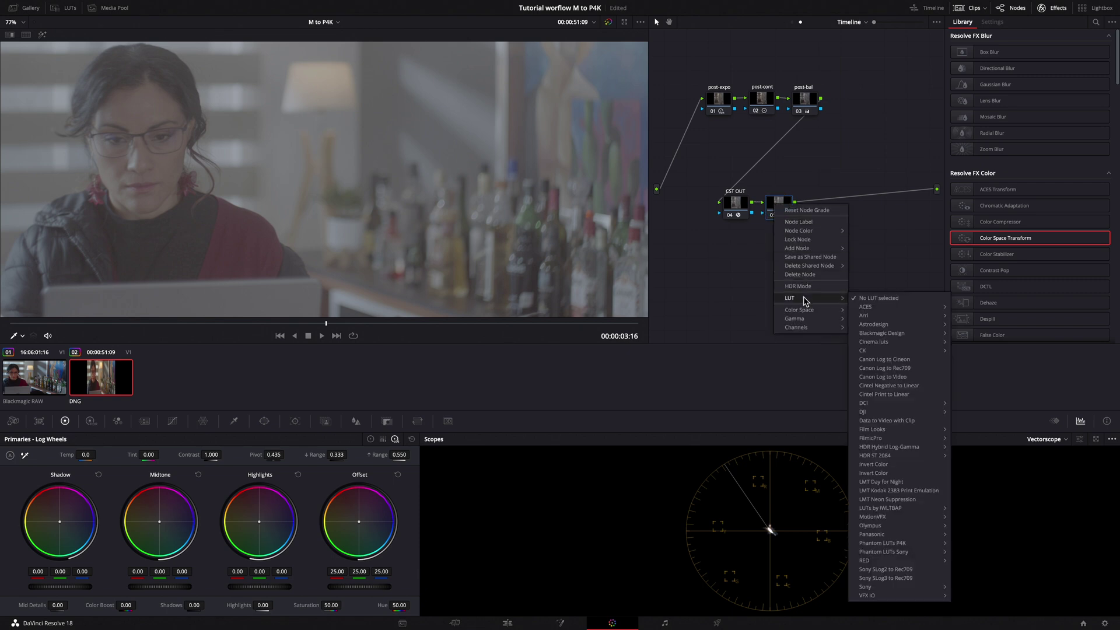
pyautogui.moveTo(924, 543)
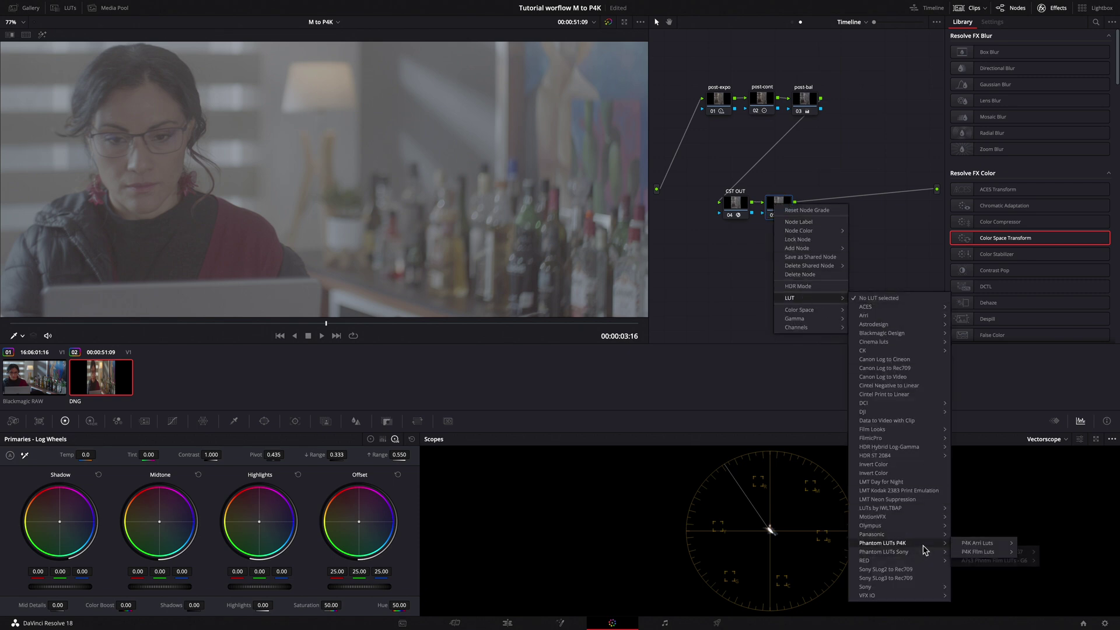
pyautogui.moveTo(970, 552)
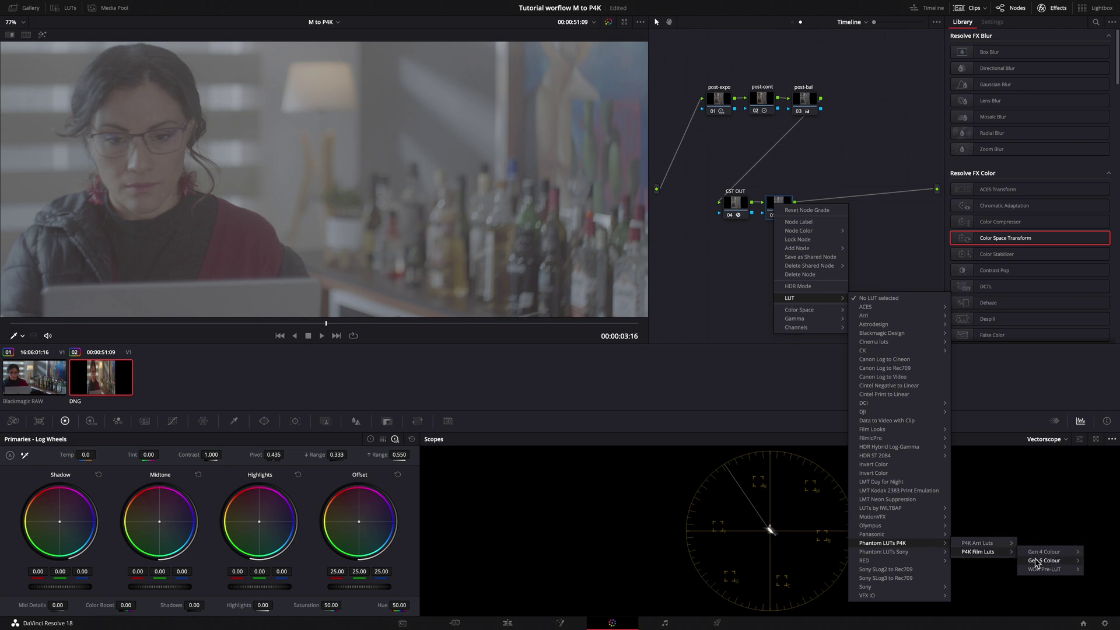
pyautogui.moveTo(1004, 560)
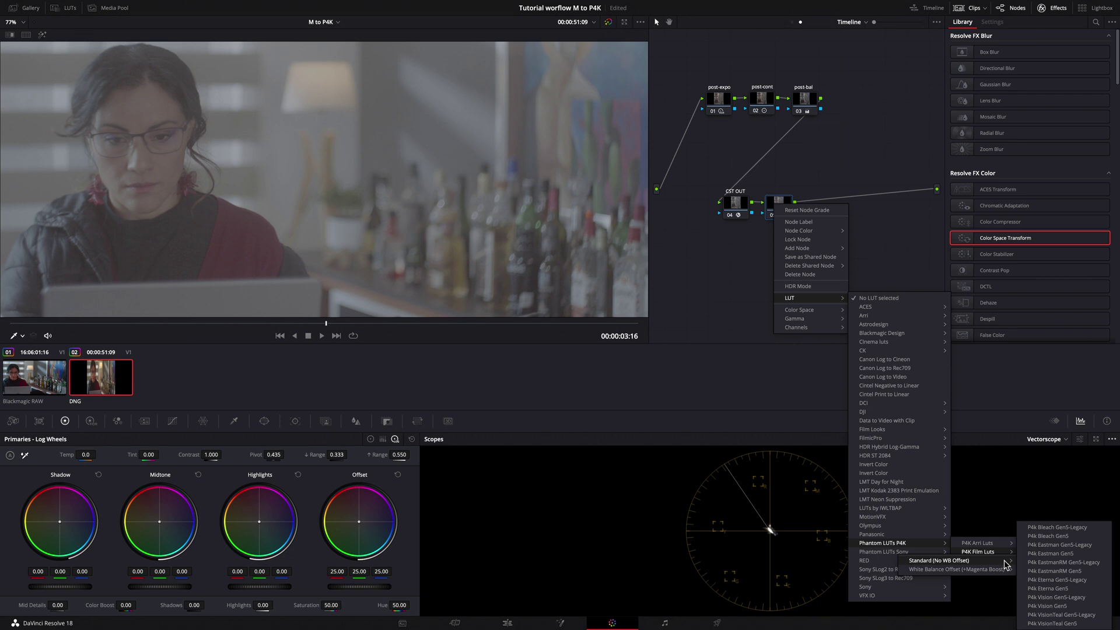
pyautogui.click(1039, 555)
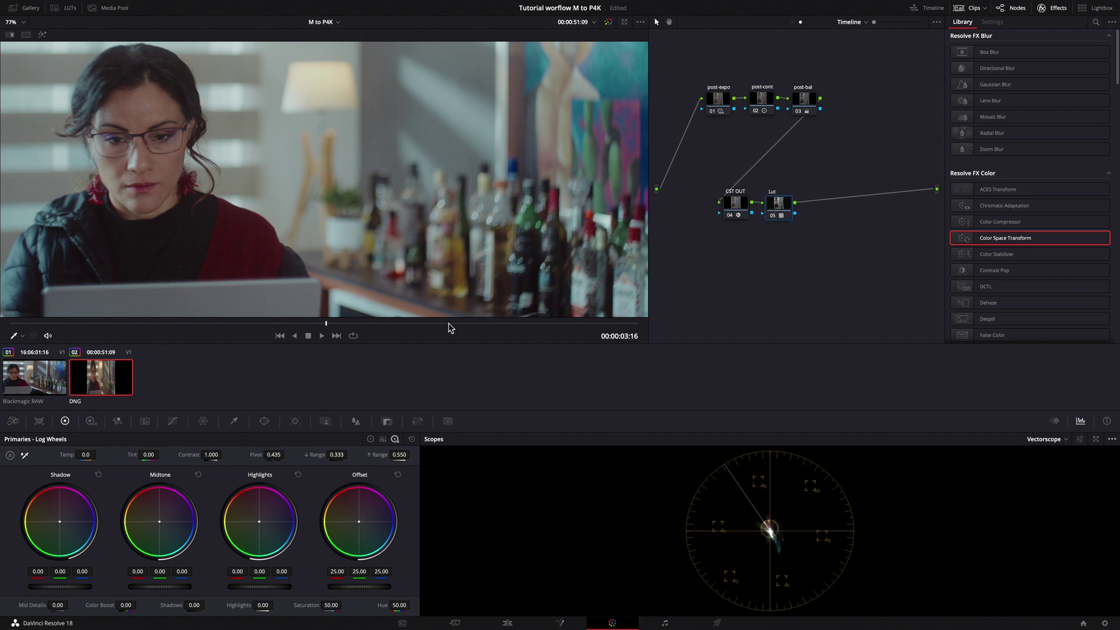
# - Compare the Blackmagic RAW and DNG clips twice, then show the Clip node graph
pyautogui.click(54, 377)
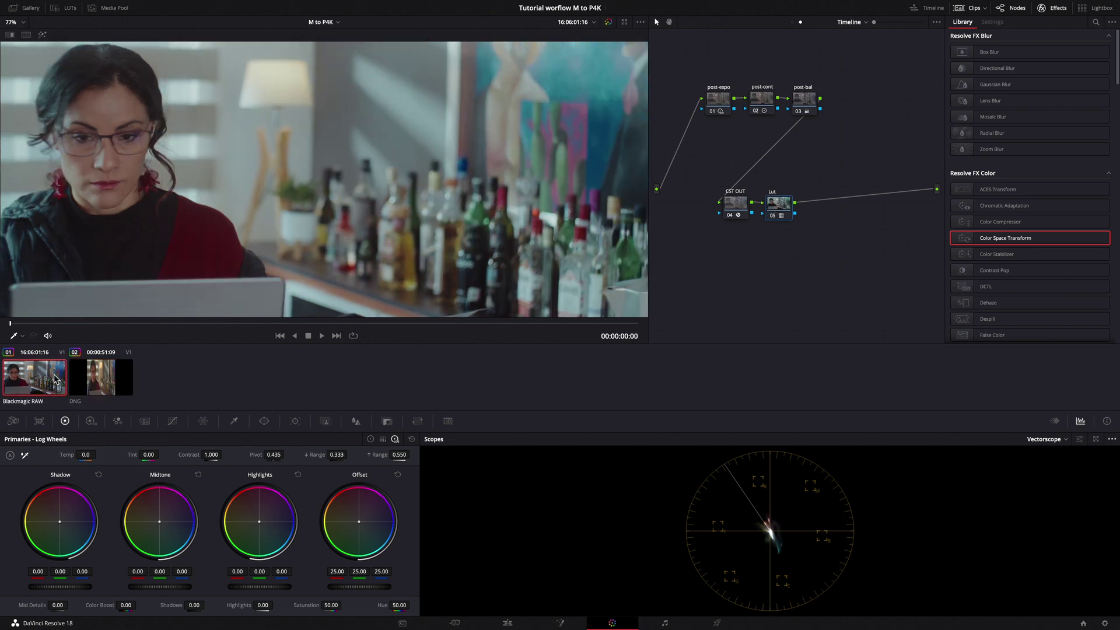
pyautogui.click(101, 378)
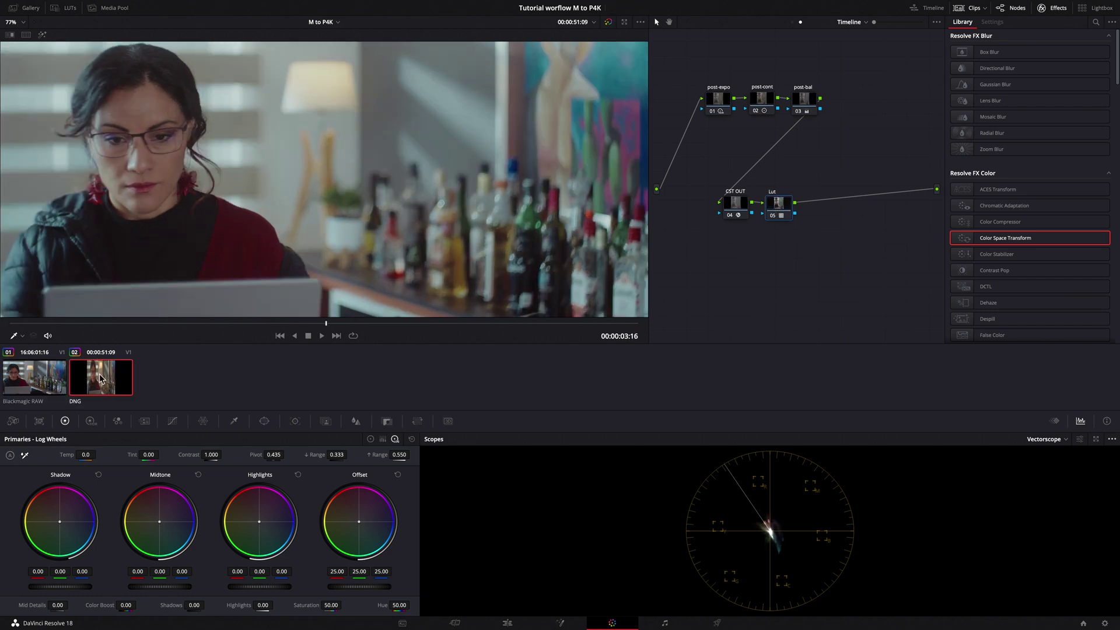
pyautogui.click(56, 379)
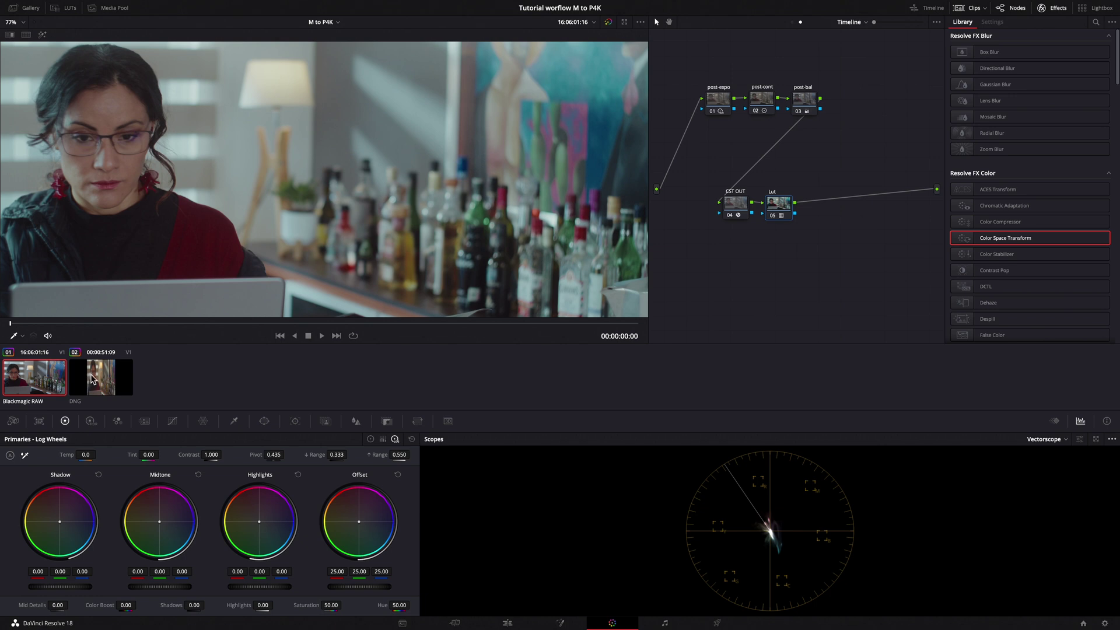
pyautogui.click(92, 379)
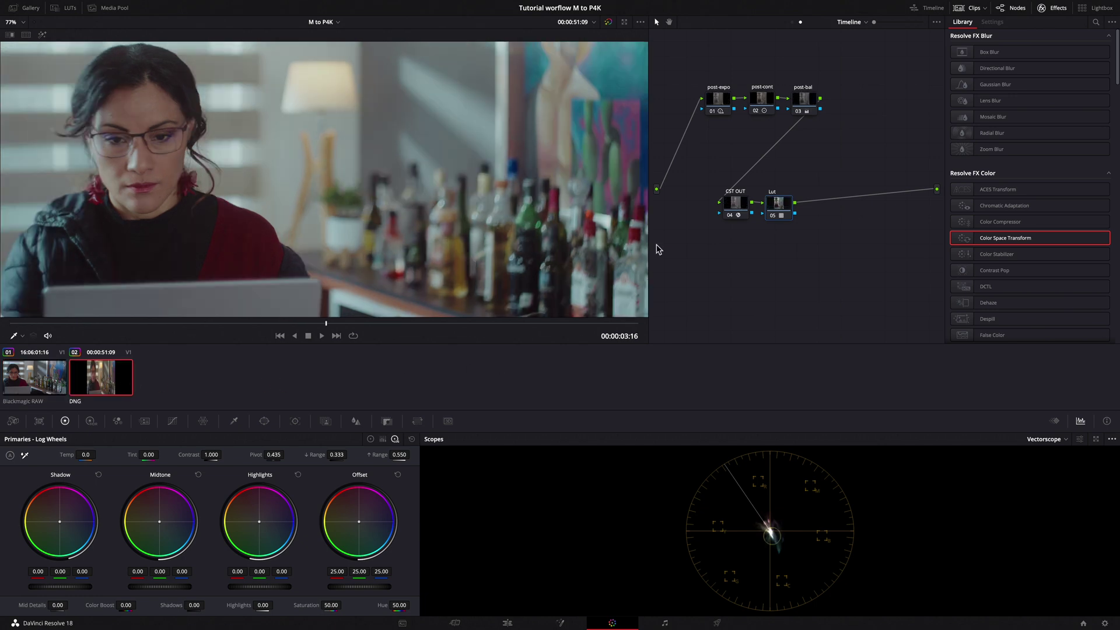
pyautogui.click(791, 22)
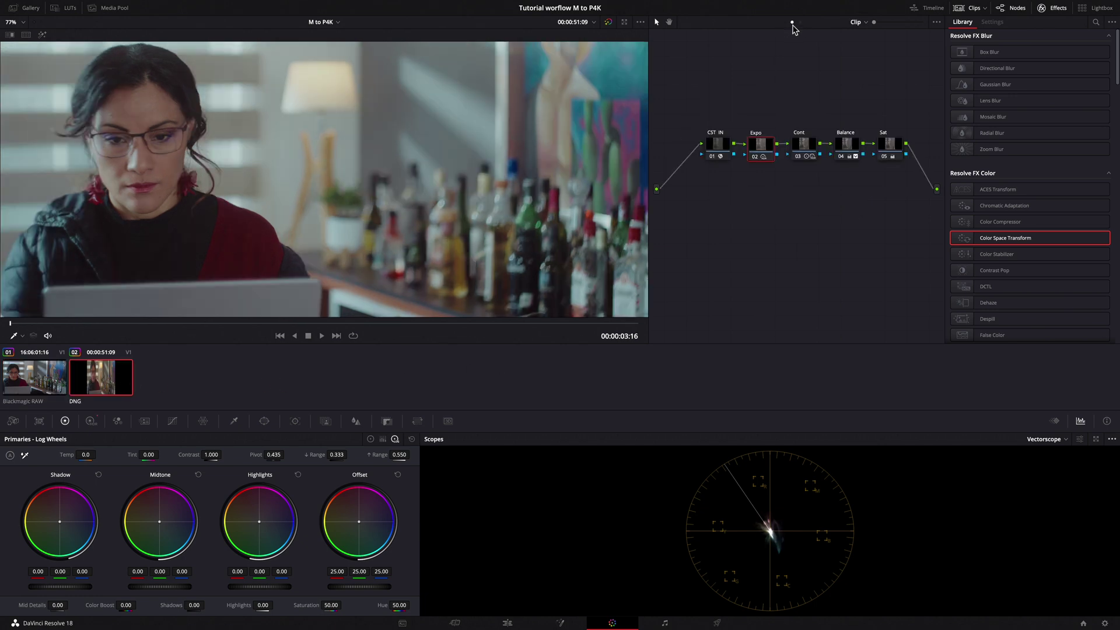
# - Move node 01 to the upper left of the graph and bring up the NR node's noise reduction controls
pyautogui.click(722, 149)
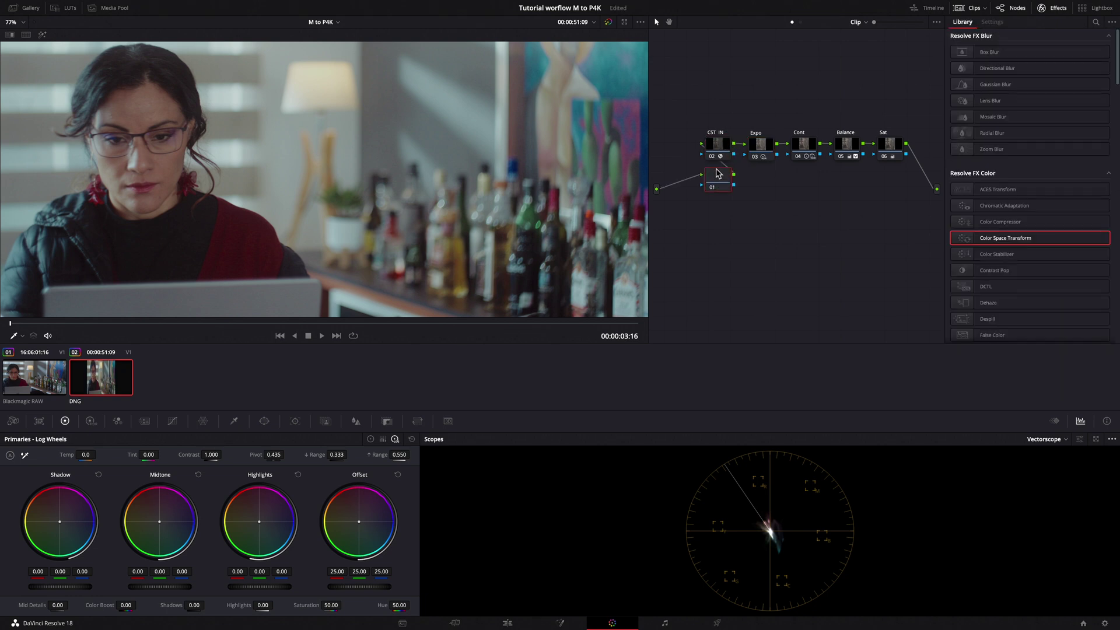
pyautogui.moveTo(717, 173); pyautogui.dragTo(703, 91)
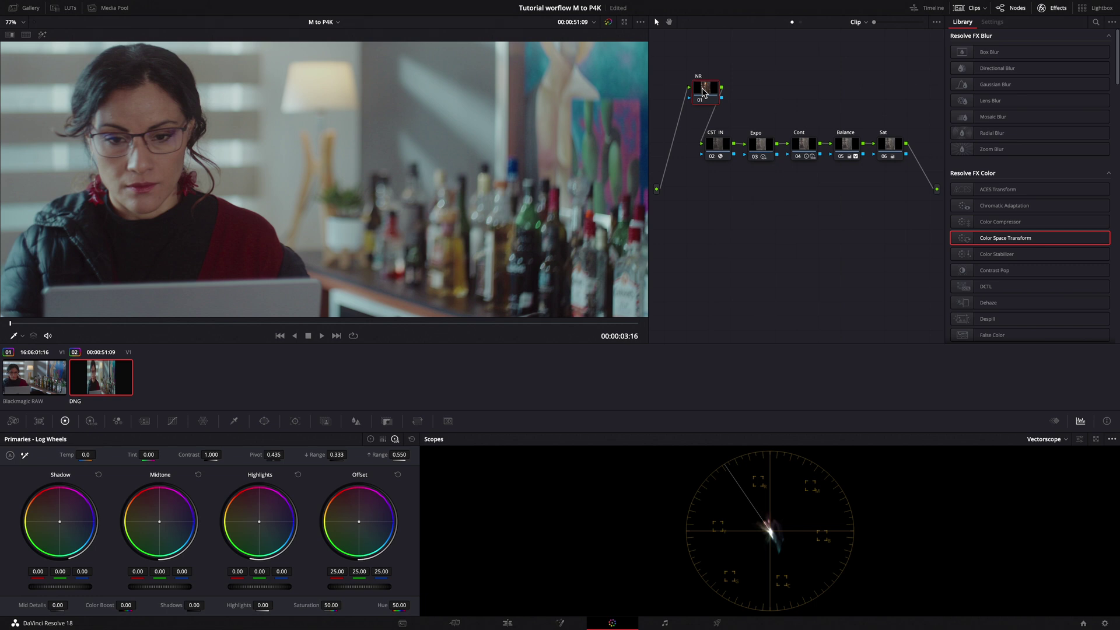
pyautogui.click(146, 421)
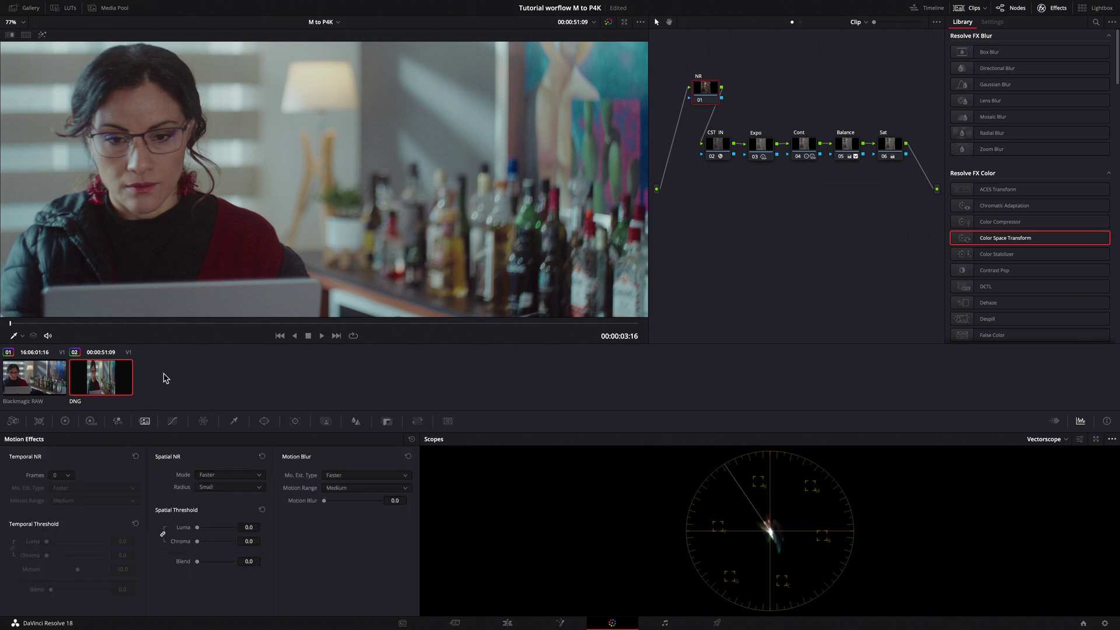
pyautogui.scroll(10, 249, 263)
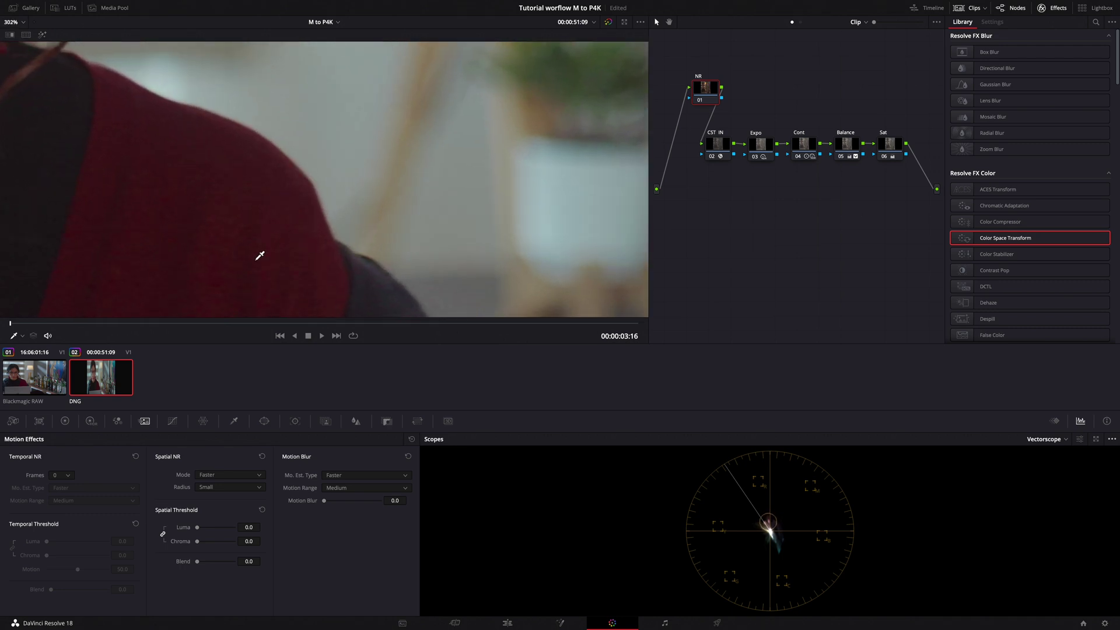
pyautogui.scroll(1, 330, 193)
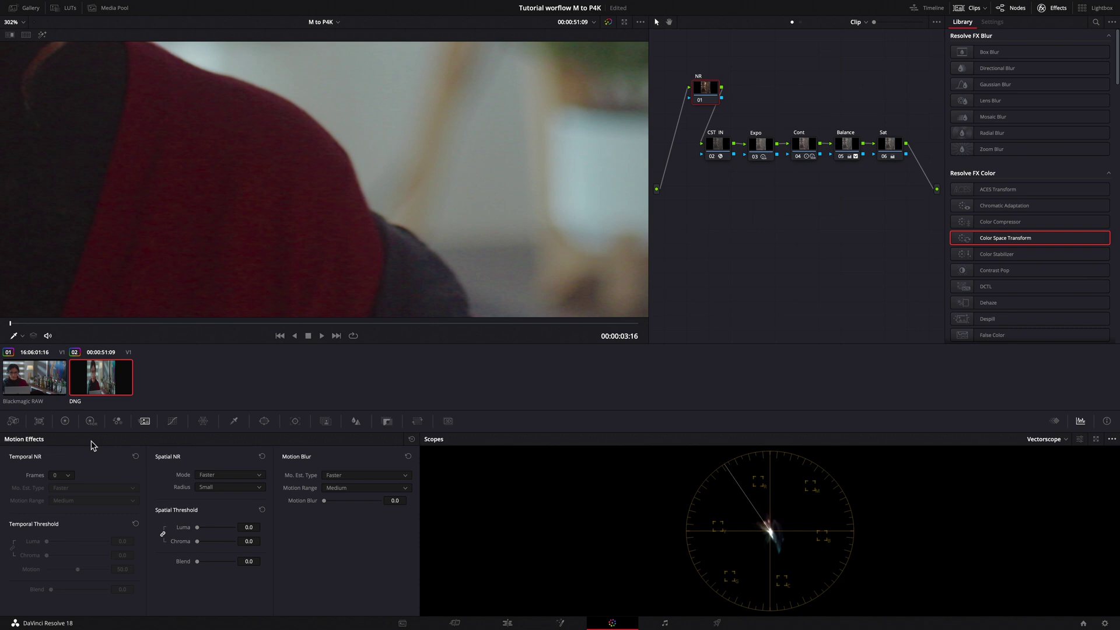
# - Set temporal NR to 3 frames, Better motion estimation and 6.0 luma/chroma thresholds, then refit the viewer
pyautogui.click(70, 479)
pyautogui.click(61, 515)
pyautogui.click(85, 489)
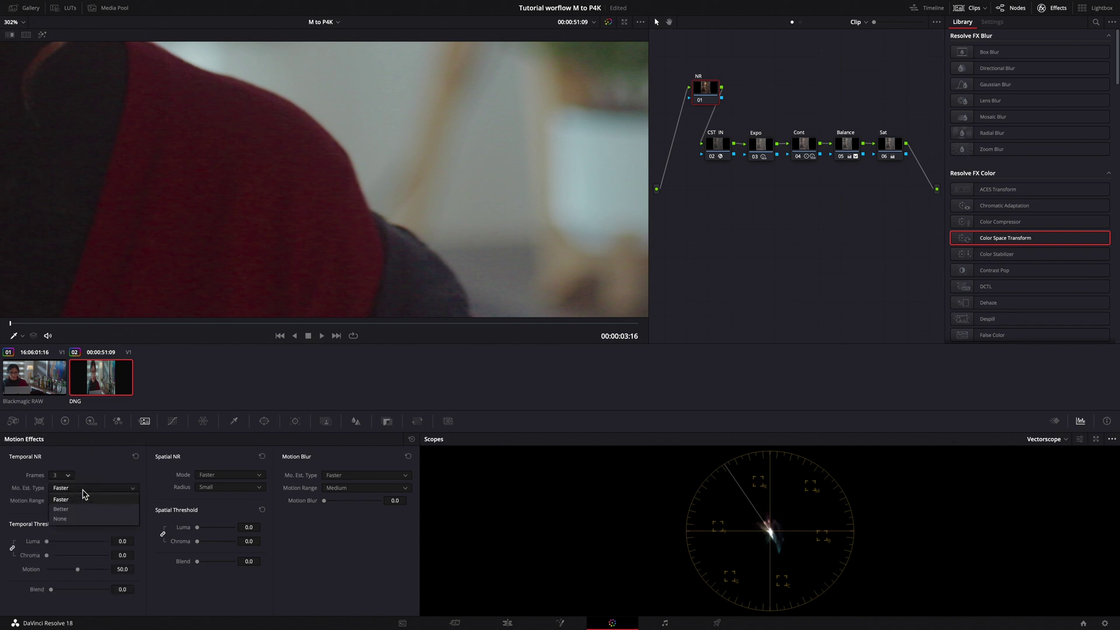
pyautogui.click(76, 511)
pyautogui.click(121, 543)
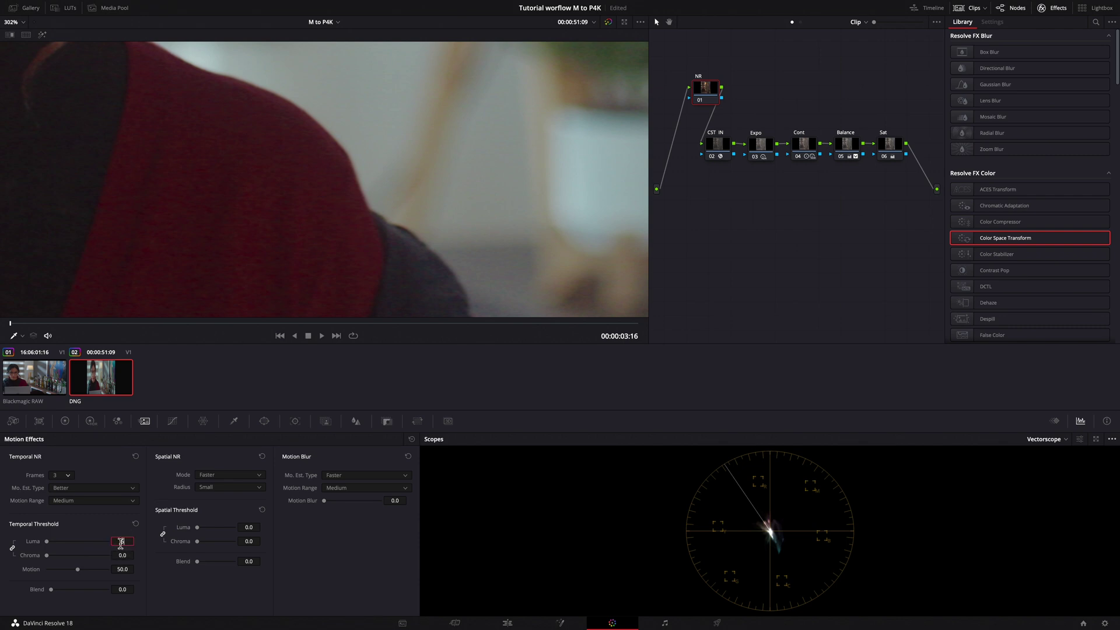
pyautogui.press('Return')
pyautogui.hotkey('shift', 'z')
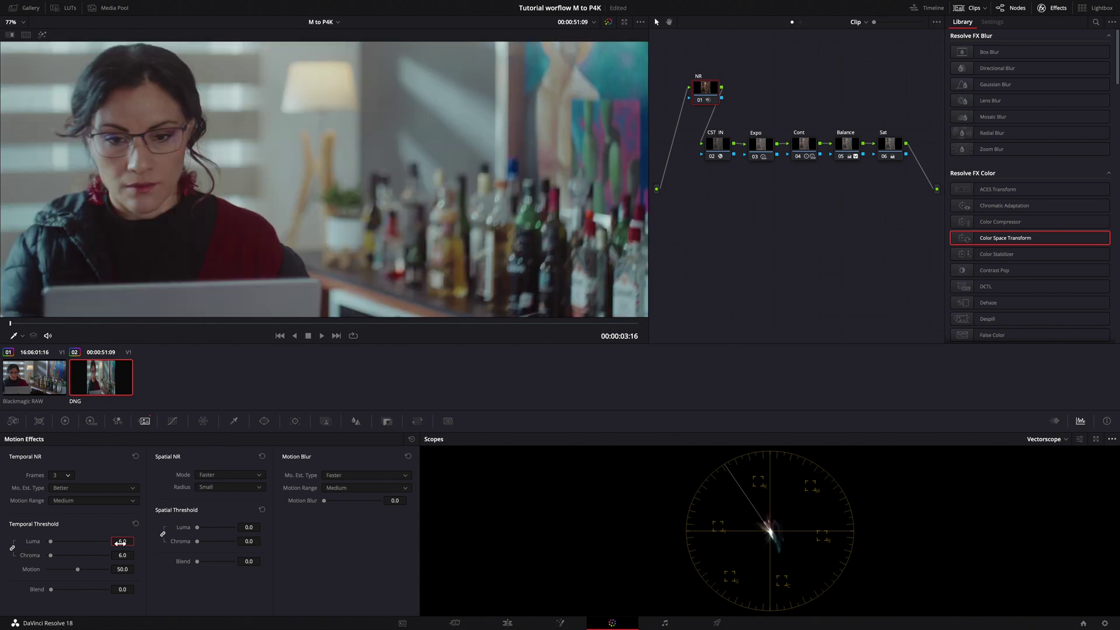
pyautogui.moveTo(891, 149); pyautogui.dragTo(743, 240)
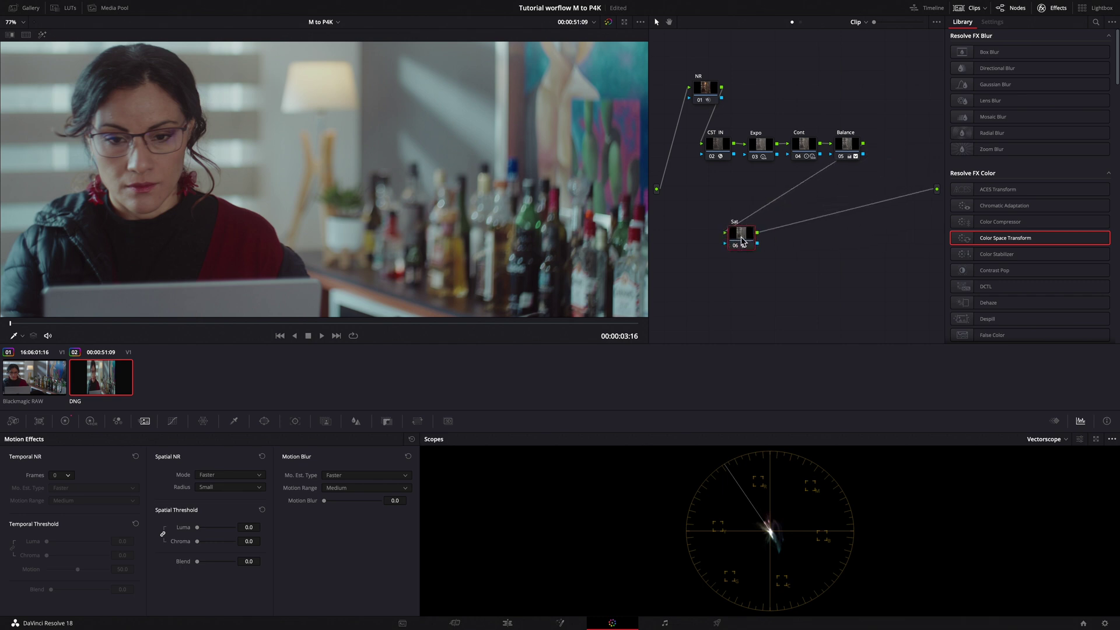
# - Add a serial node labelled Sharp after Sat with blur Radius lowered to 0.47, then show timeline nodes
pyautogui.hotkey('alt', 's')
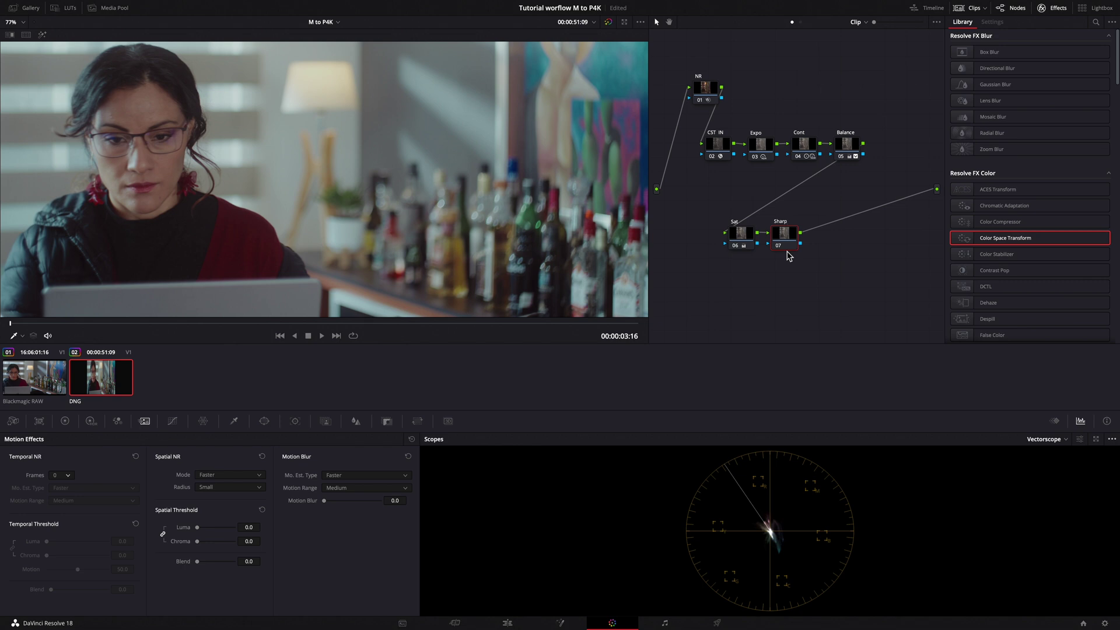
pyautogui.click(781, 251)
pyautogui.click(360, 422)
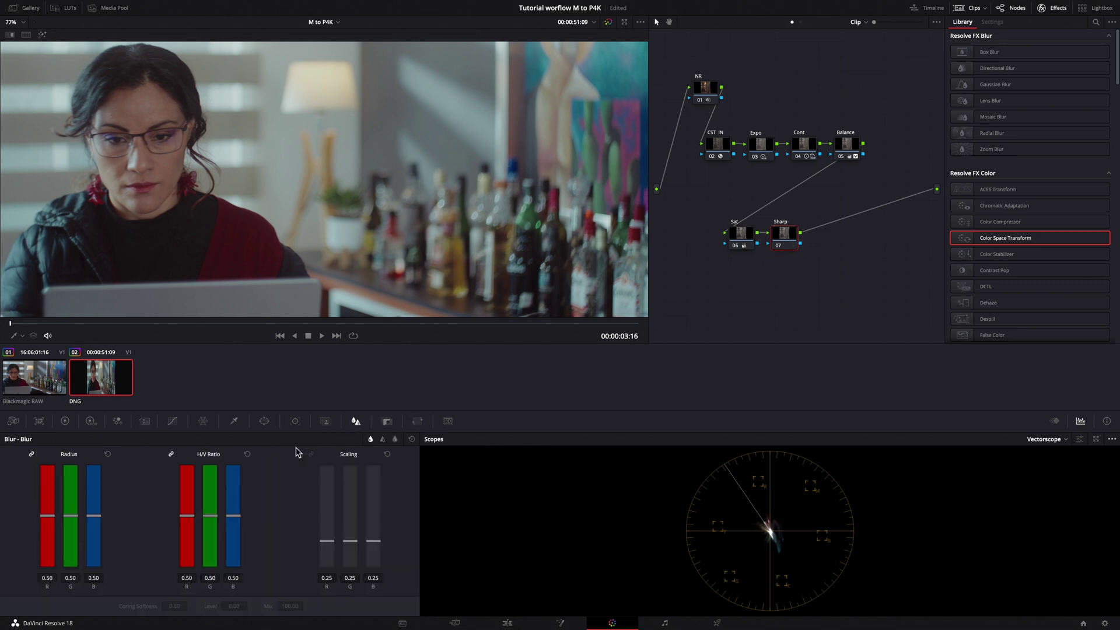
pyautogui.moveTo(49, 516); pyautogui.dragTo(50, 521)
pyautogui.click(800, 22)
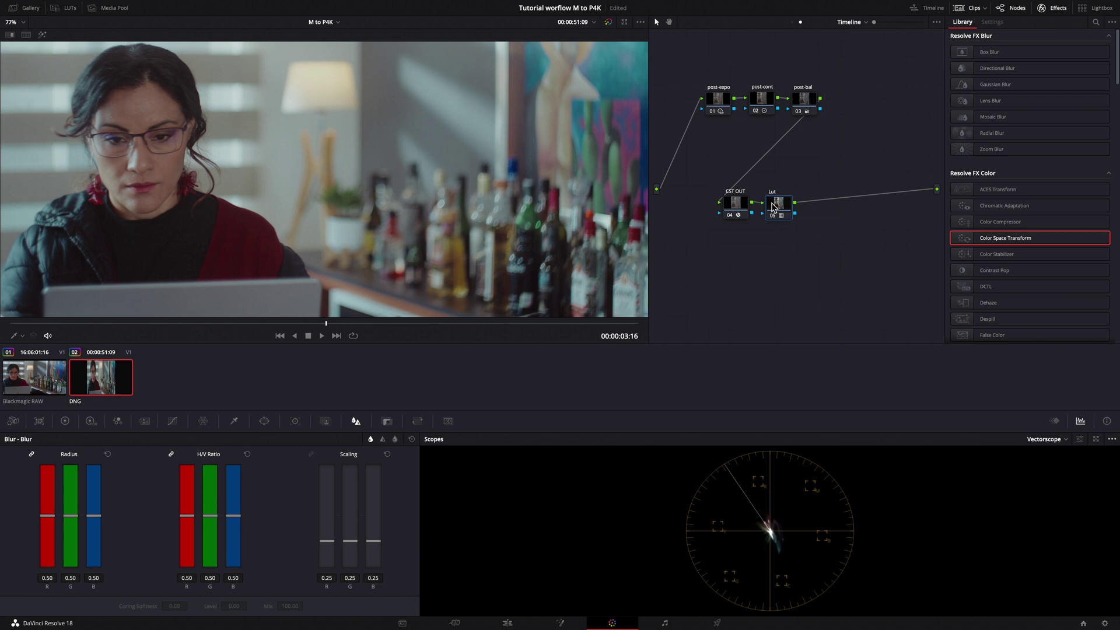
# - Add a serial node after the Lut node and apply the Film Grain effect to it
pyautogui.moveTo(773, 206); pyautogui.dragTo(774, 207)
pyautogui.hotkey('alt', 's')
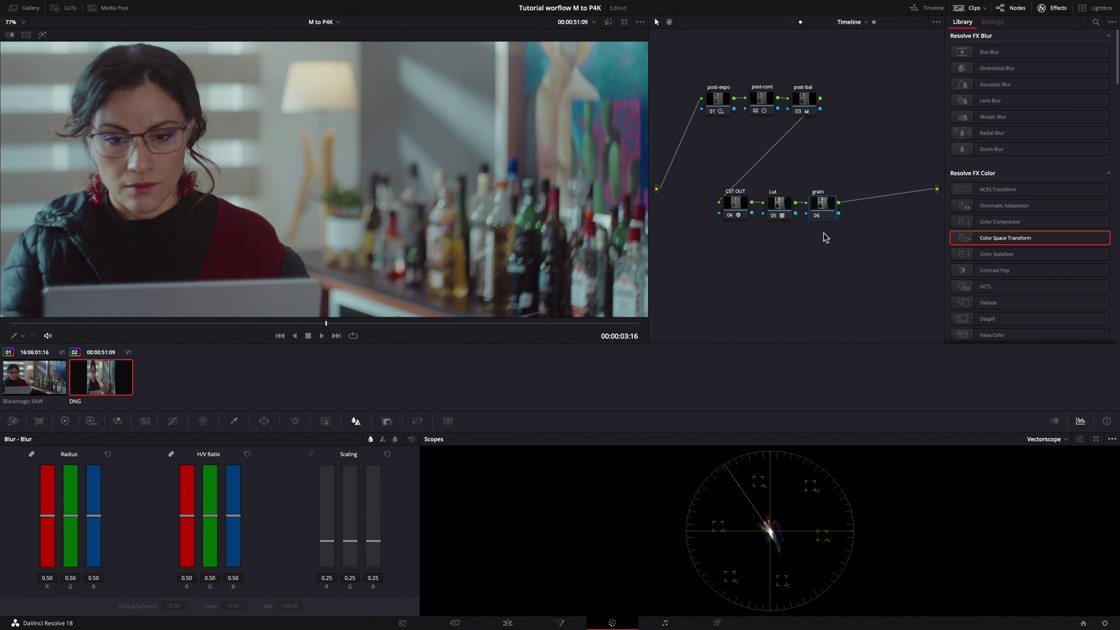
pyautogui.click(1096, 23)
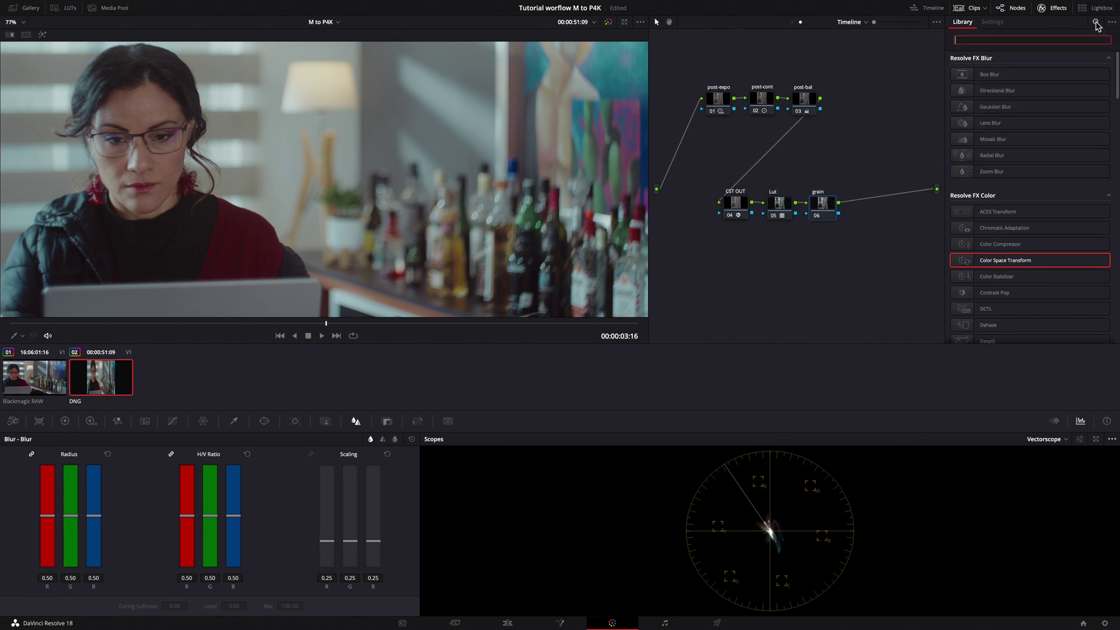
pyautogui.write('grain')
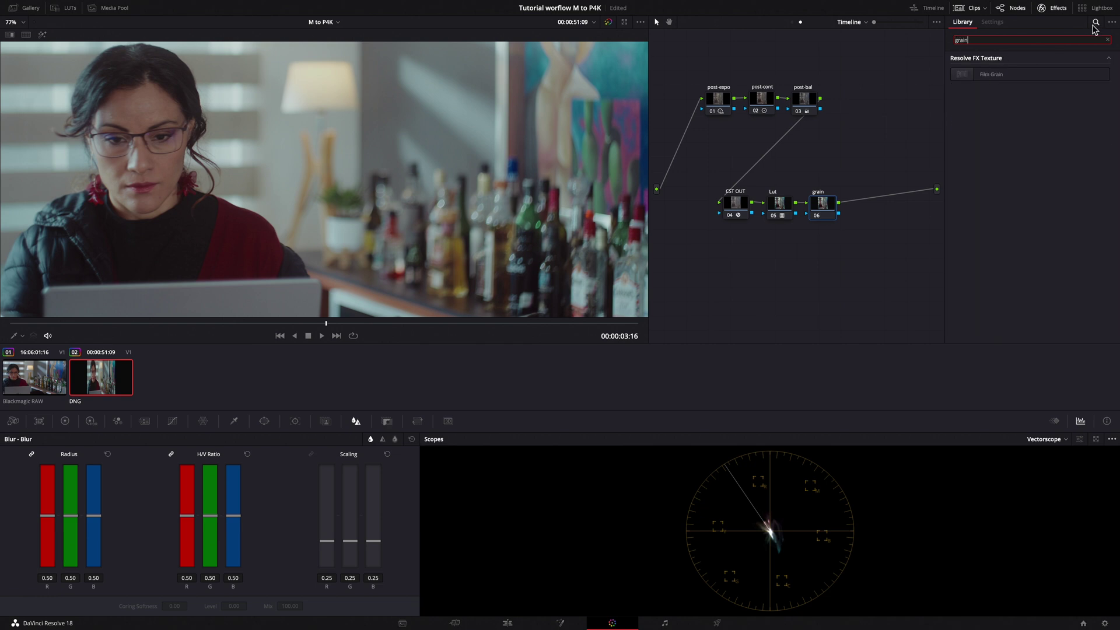
pyautogui.moveTo(969, 76); pyautogui.dragTo(825, 209)
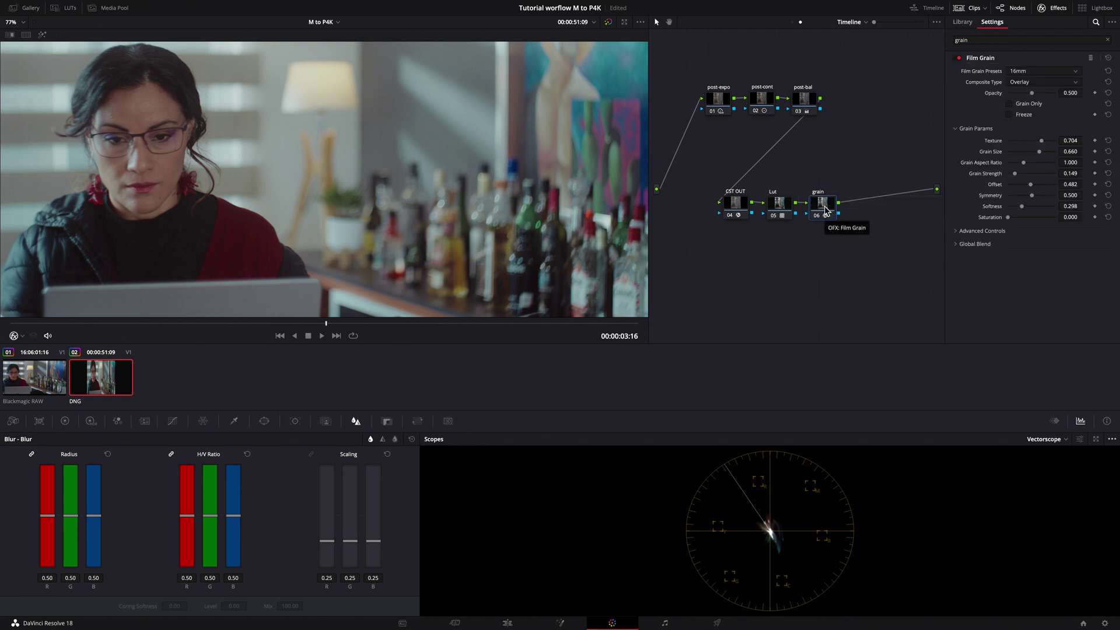
# - Choose the 35mm Film Grain preset
pyautogui.click(1076, 72)
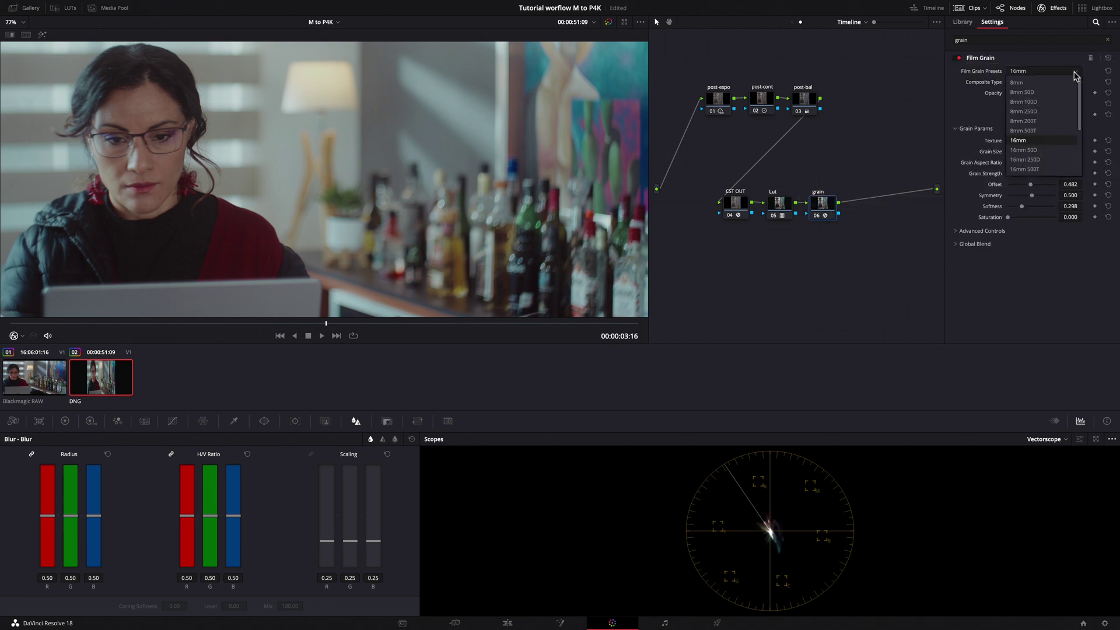
pyautogui.scroll(-2, 1075, 110)
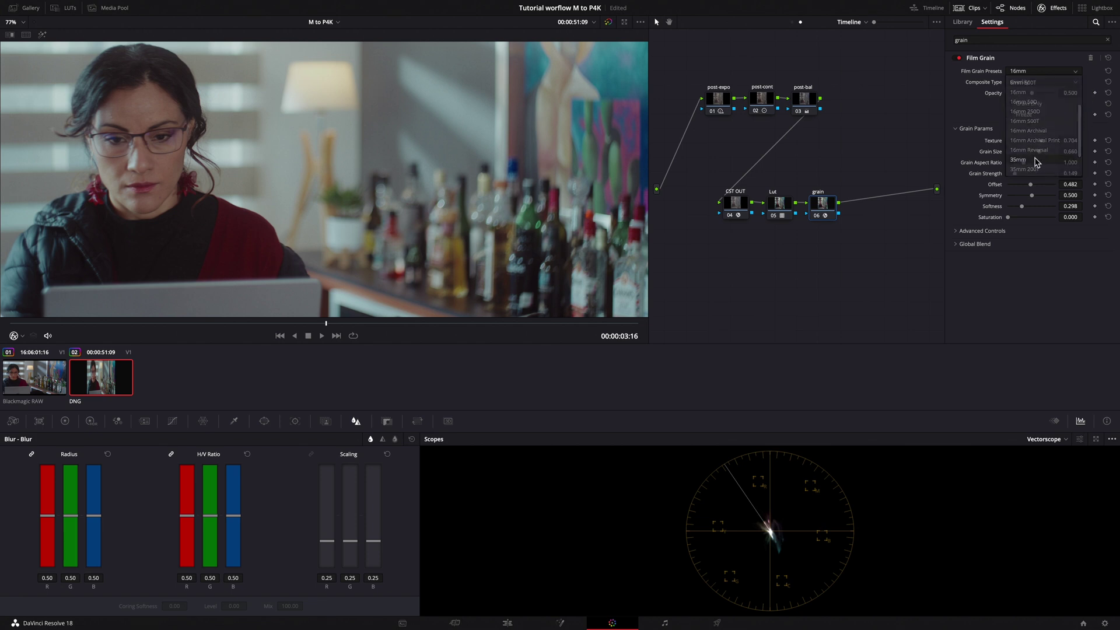
pyautogui.click(1036, 160)
pyautogui.scroll(5, 202, 217)
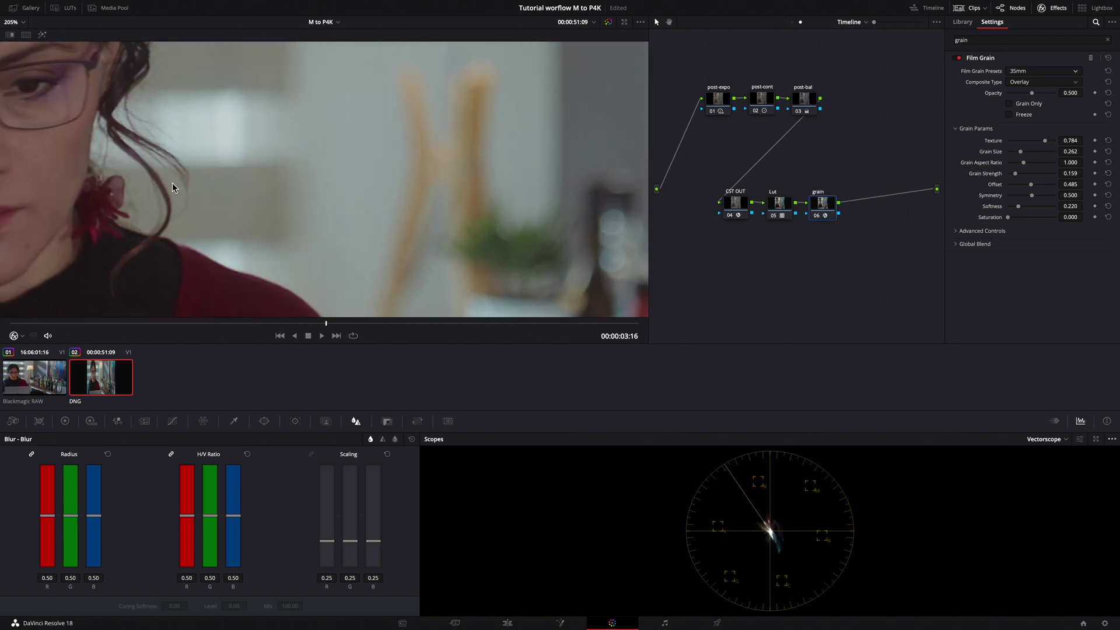
pyautogui.scroll(2, 314, 211)
pyautogui.scroll(2, 266, 220)
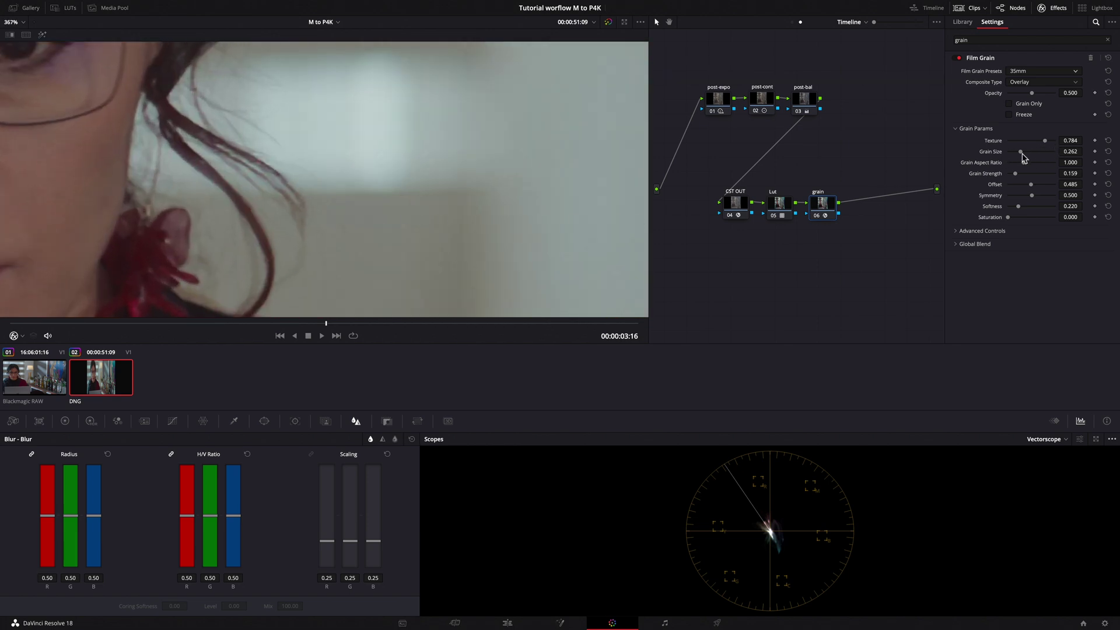
# - Customise the grain to Grain Size 0.250, Strength 0.350 and Softness 0.250
pyautogui.click(1071, 152)
pyautogui.write('0.250')
pyautogui.press('Return')
pyautogui.click(1071, 173)
pyautogui.write('0.350')
pyautogui.press('Return')
pyautogui.click(1071, 206)
pyautogui.hotkey('shift', 'z')
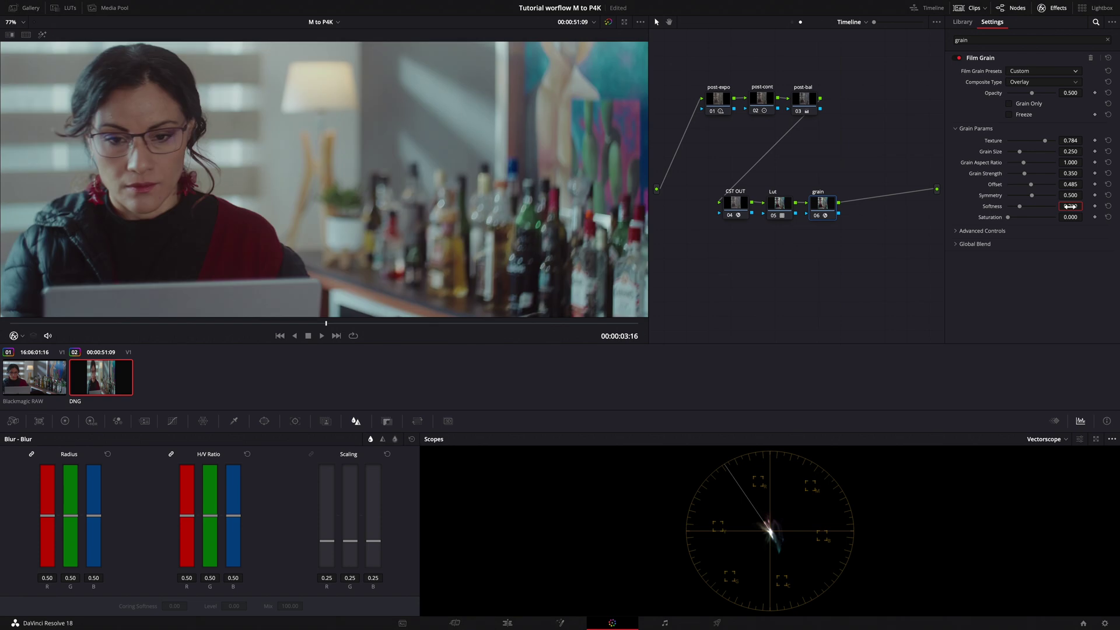
pyautogui.click(24, 377)
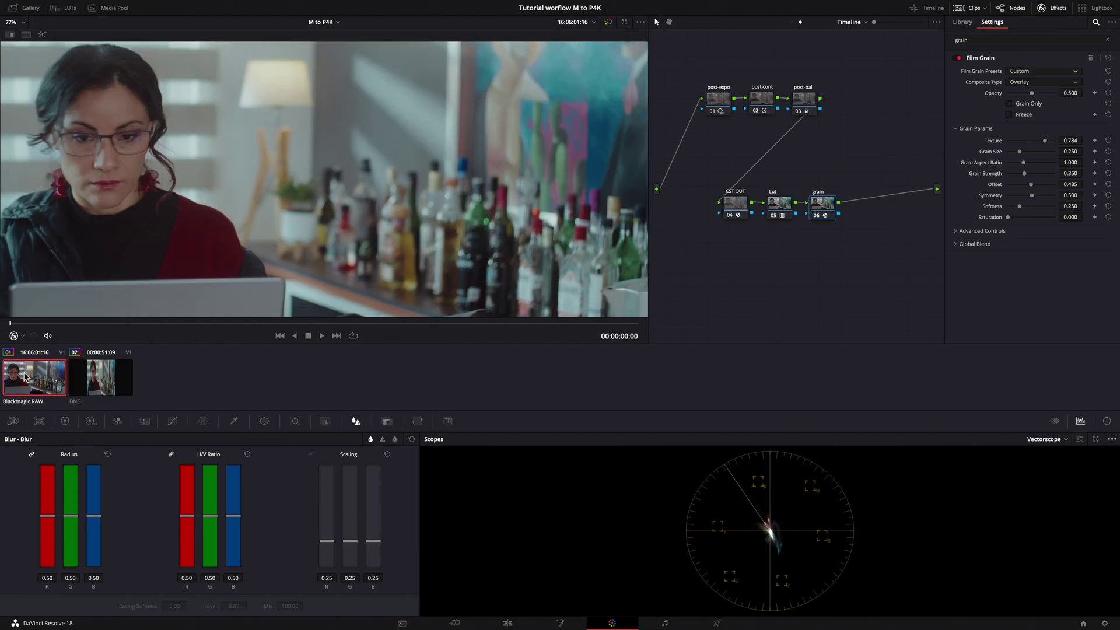
pyautogui.click(92, 380)
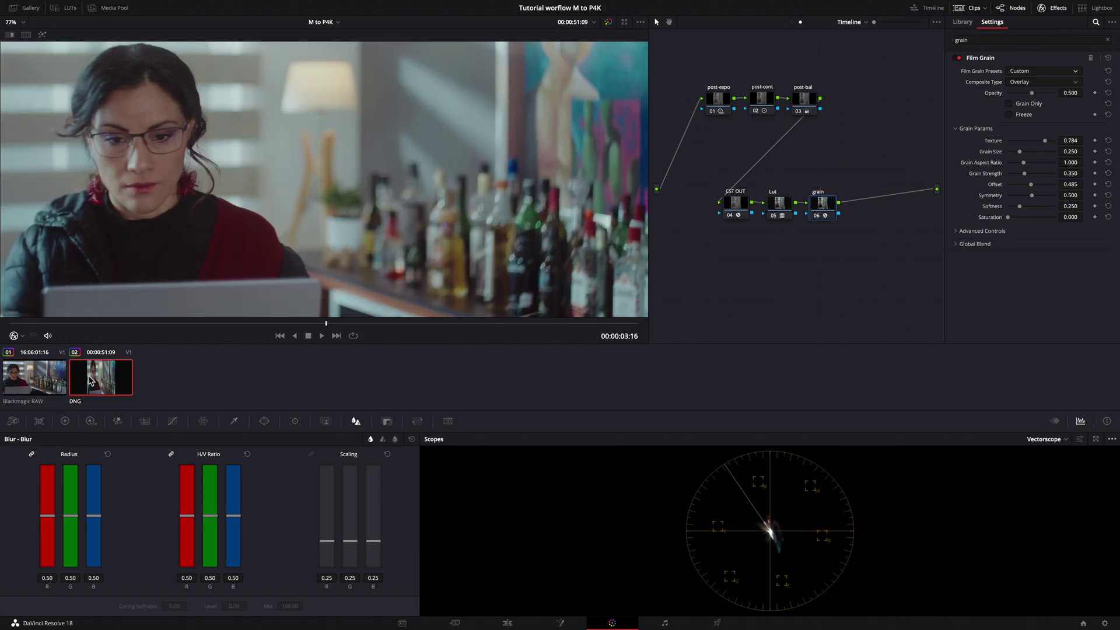
pyautogui.click(53, 380)
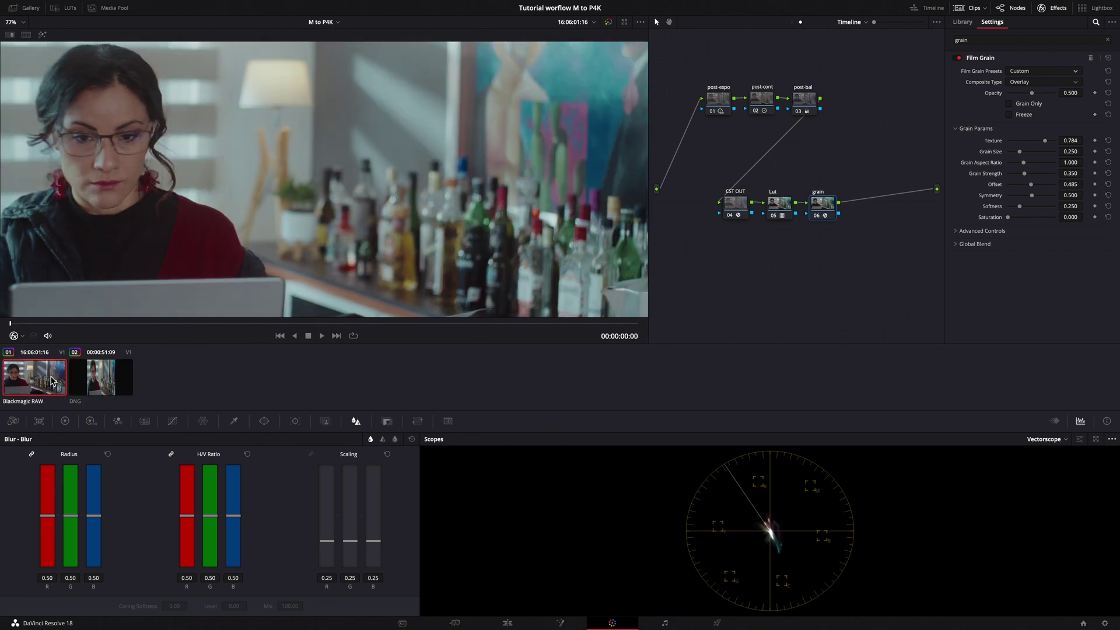
pyautogui.click(96, 382)
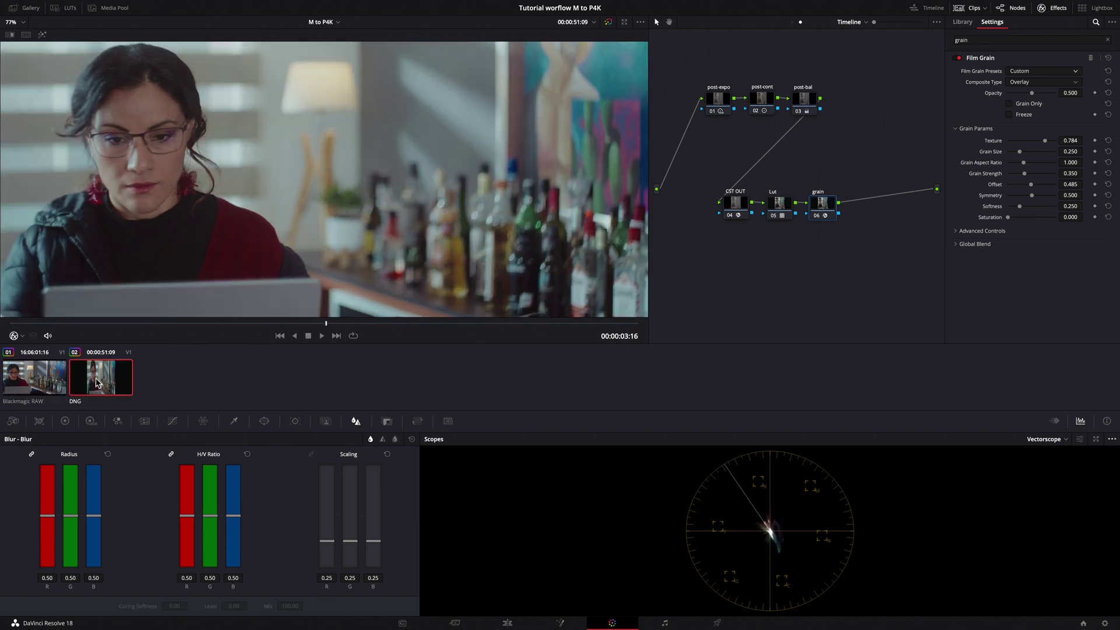